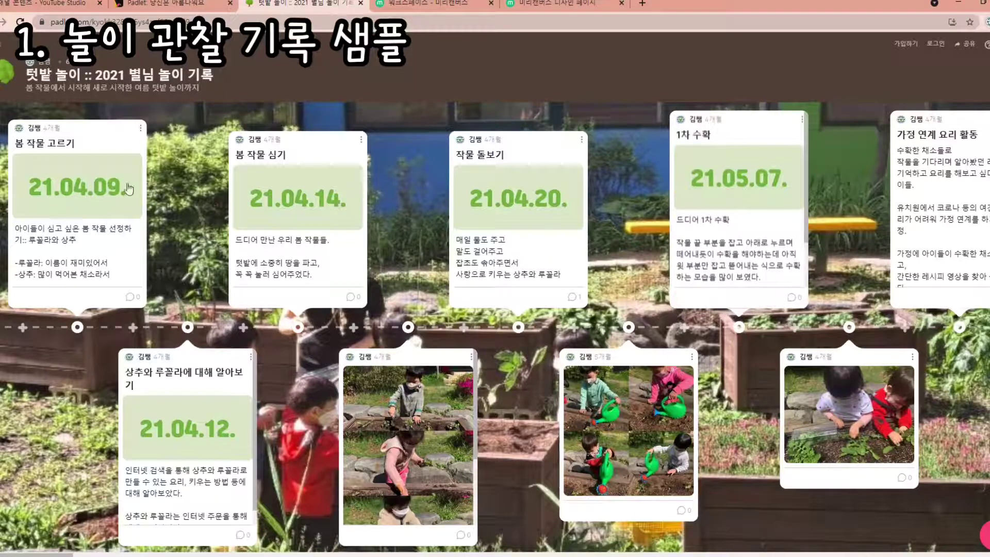
Skim the vegetable-garden timeline to its June records, return to the start, and read the 21.04.12 post about lettuce and arugula
{"action": "left_click_drag", "start_coordinate": [75, 554], "coordinate": [664, 525]}
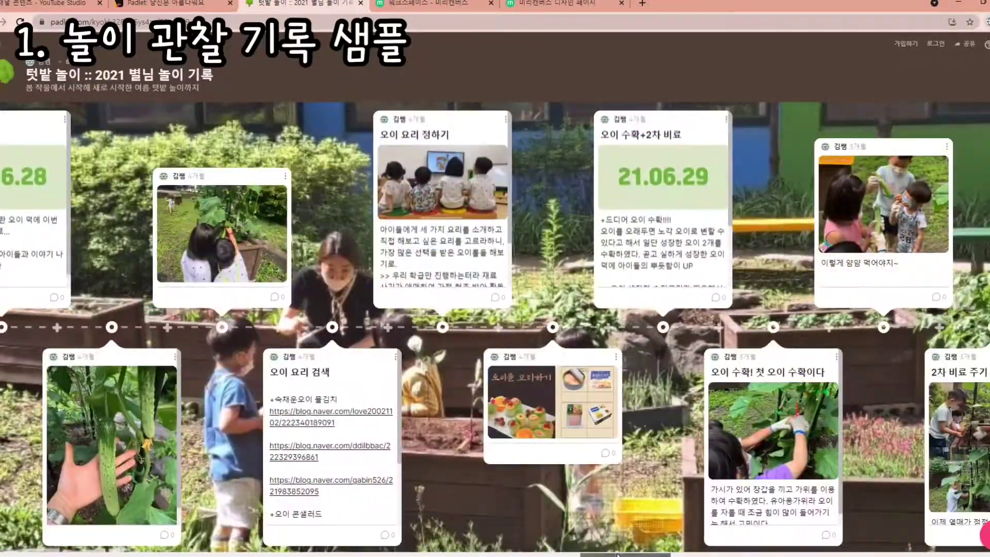
{"action": "left_click_drag", "start_coordinate": [617, 554], "coordinate": [6, 554]}
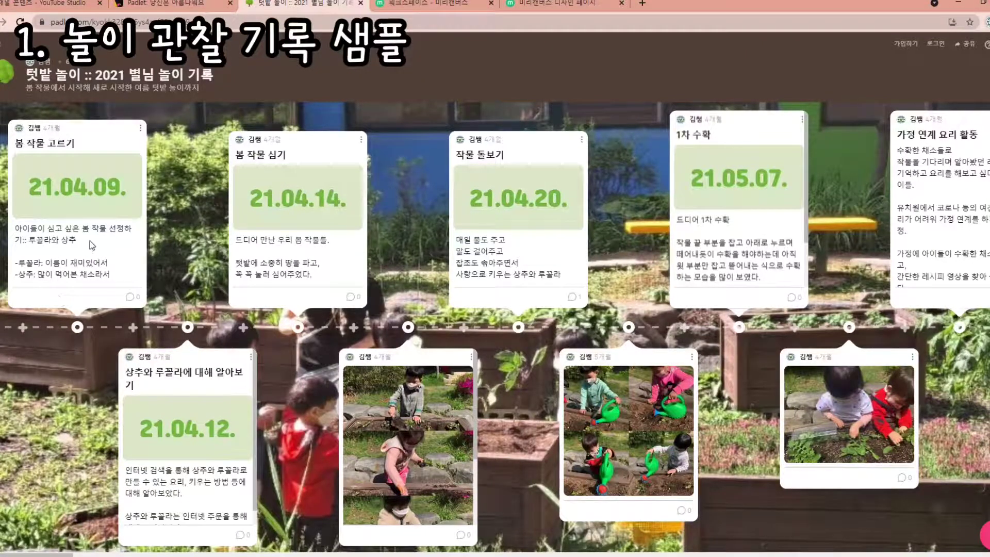
{"action": "scroll", "coordinate": [237, 479], "scroll_direction": "down", "scroll_amount": 1}
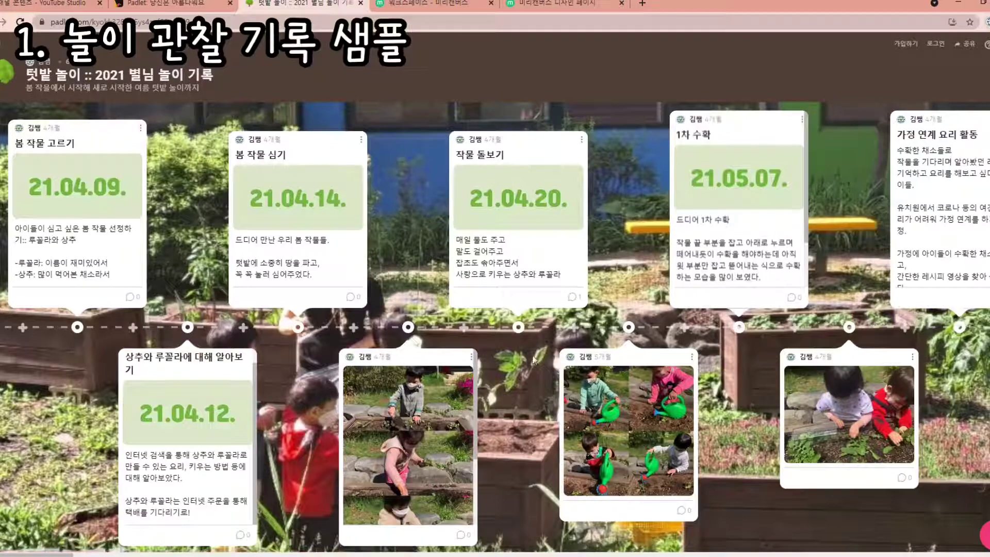
Read the 가정 연계 요리 활동 post and enlarge the class notice image with the recipe links, closing it after reading
{"action": "left_click_drag", "start_coordinate": [76, 555], "coordinate": [88, 554]}
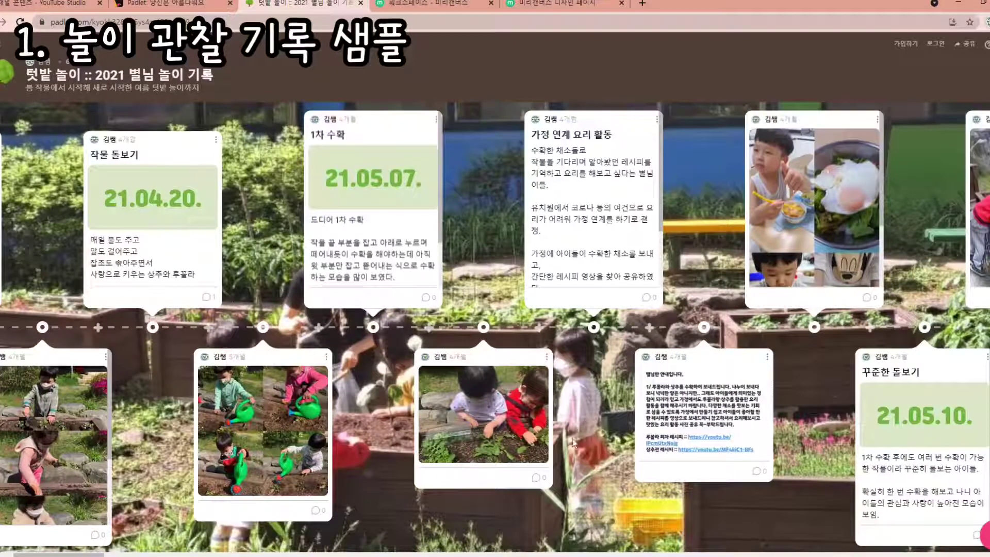
{"action": "scroll", "coordinate": [167, 203], "scroll_direction": "right", "scroll_amount": 8}
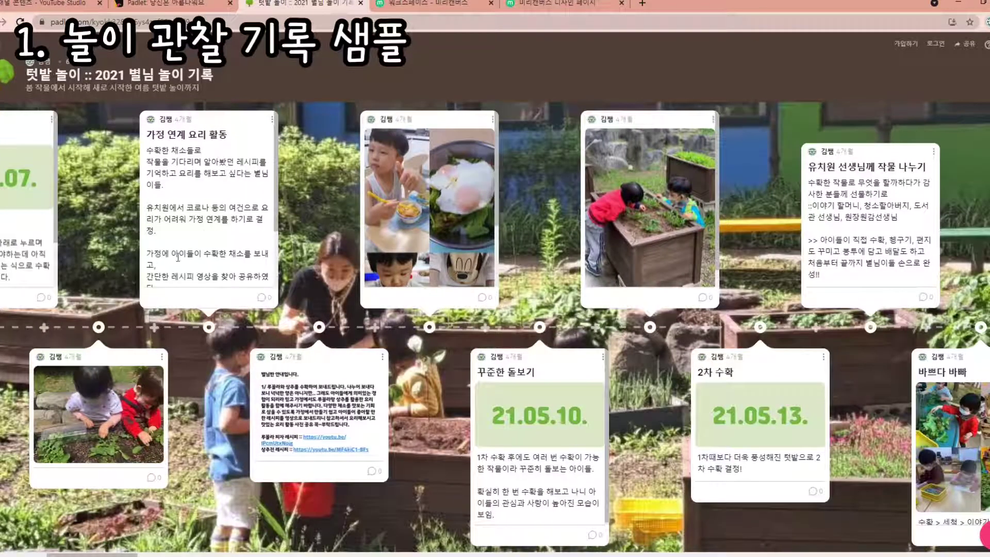
{"action": "scroll", "coordinate": [178, 256], "scroll_direction": "down", "scroll_amount": 3}
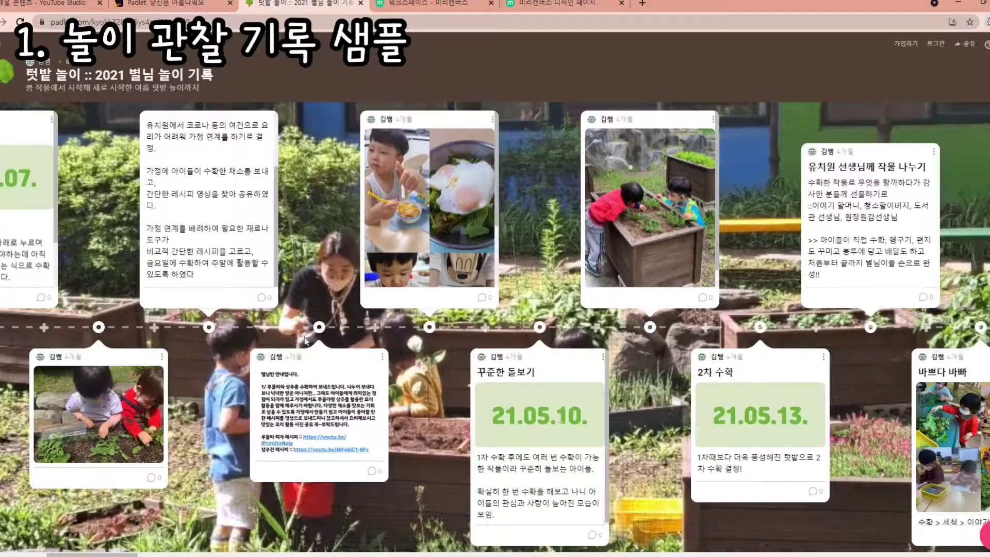
{"action": "left_click", "coordinate": [308, 384]}
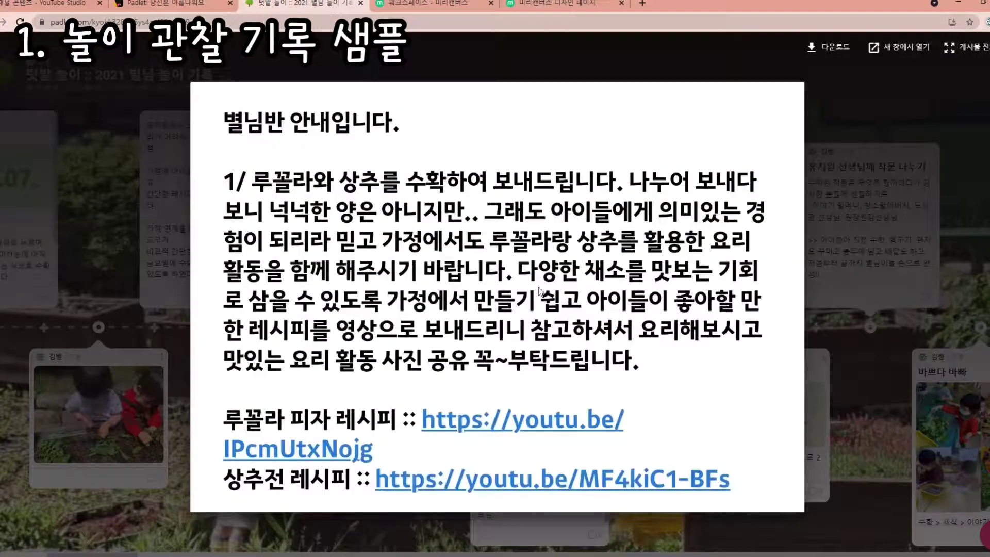
{"action": "left_click", "coordinate": [104, 120]}
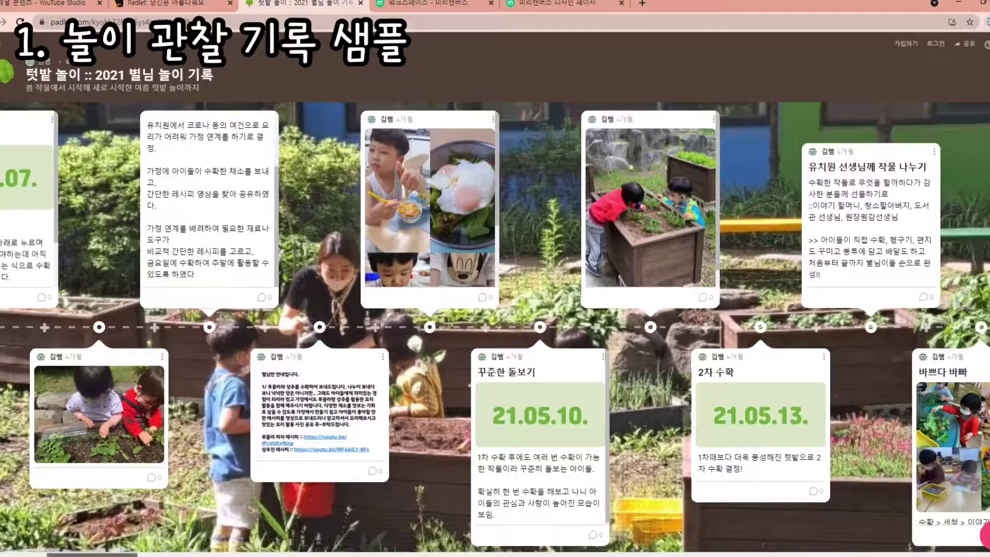
Read the full 사랑 배달하는 별님이들 post and view its comments
{"action": "scroll", "coordinate": [553, 357], "scroll_direction": "right", "scroll_amount": 2}
{"action": "scroll", "coordinate": [495, 325], "scroll_direction": "right", "scroll_amount": 6}
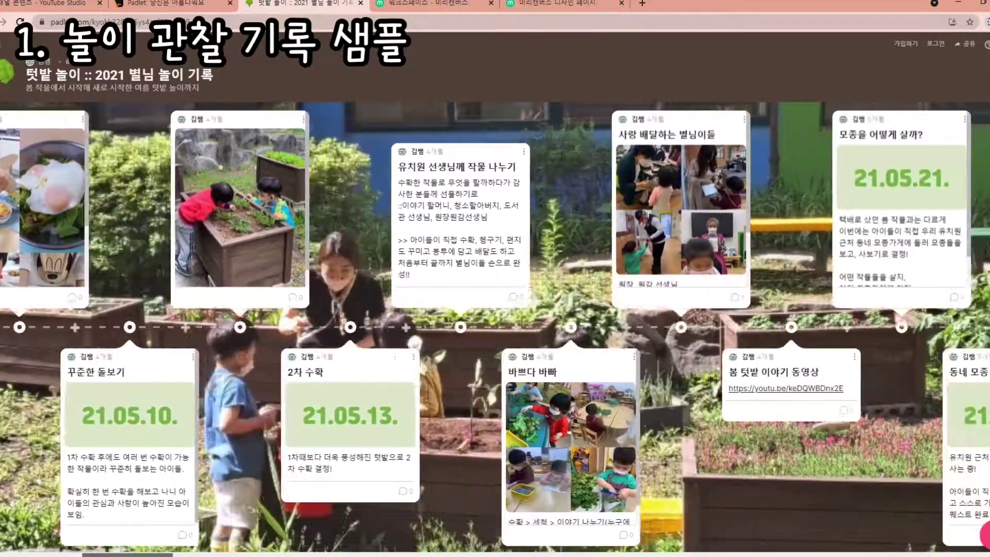
{"action": "scroll", "coordinate": [626, 298], "scroll_direction": "right", "scroll_amount": 1}
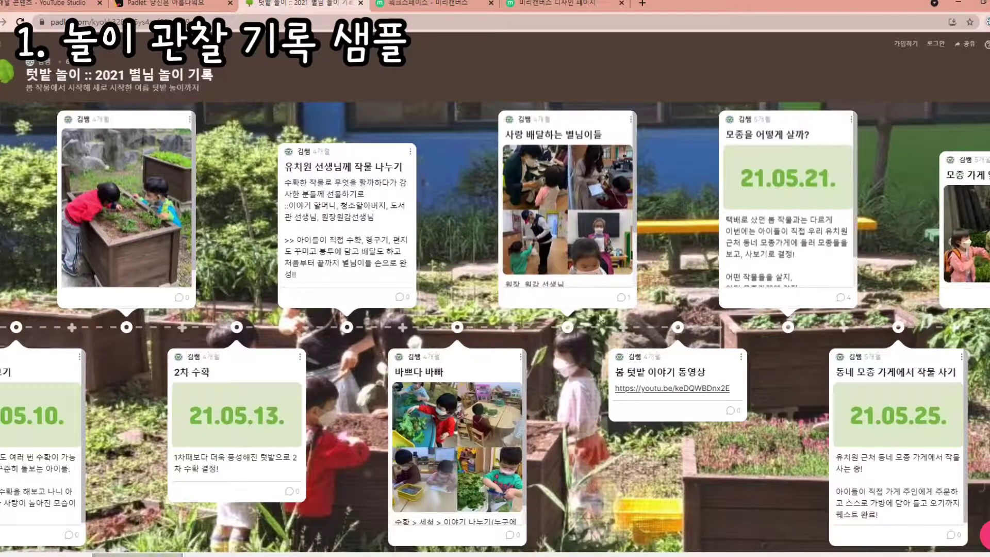
{"action": "scroll", "coordinate": [625, 298], "scroll_direction": "down", "scroll_amount": 3}
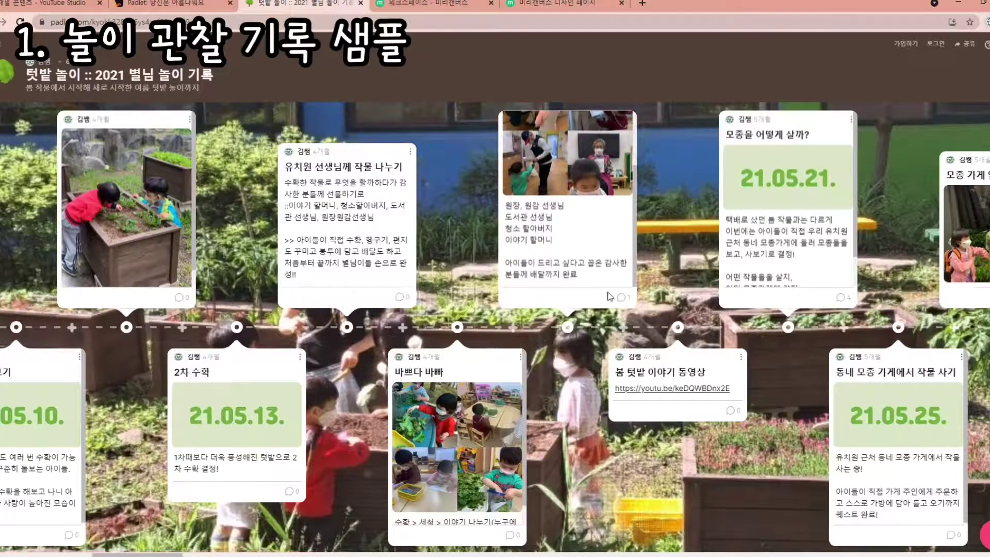
{"action": "left_click", "coordinate": [623, 298]}
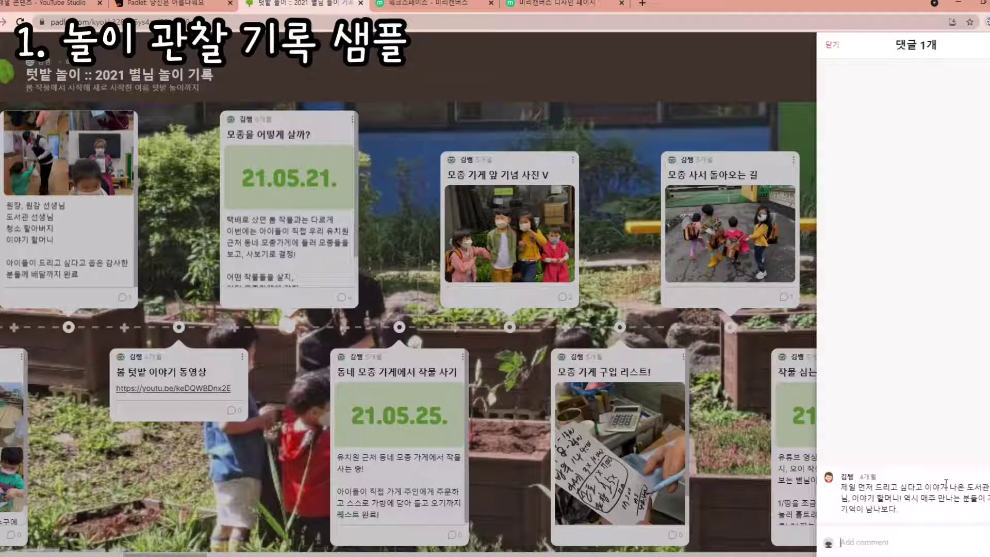
{"action": "left_click", "coordinate": [648, 328]}
View the comments on the 모종 가게 앞 기념 사진 V, 흙 고르기 and 물 주기 posts in turn
{"action": "left_click", "coordinate": [572, 298]}
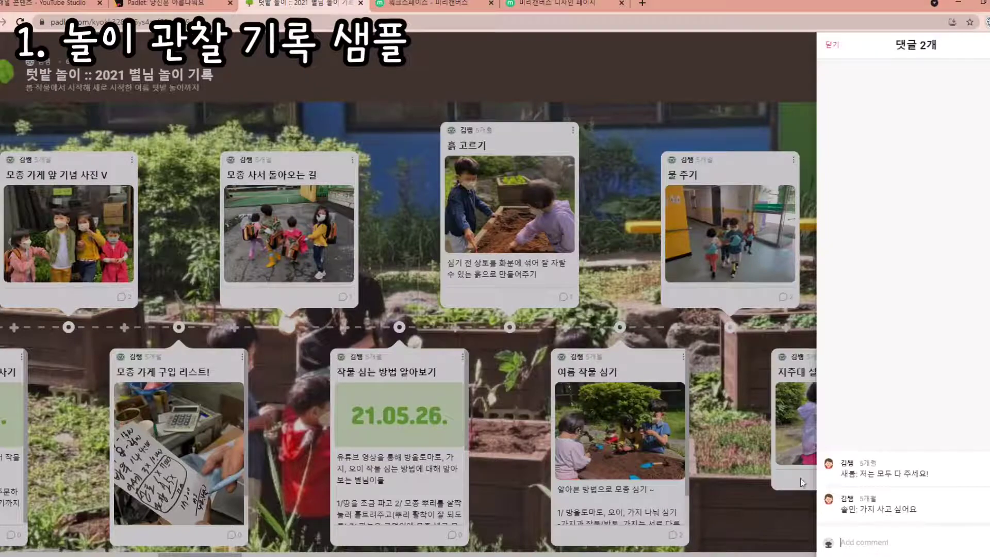
{"action": "left_click", "coordinate": [623, 311]}
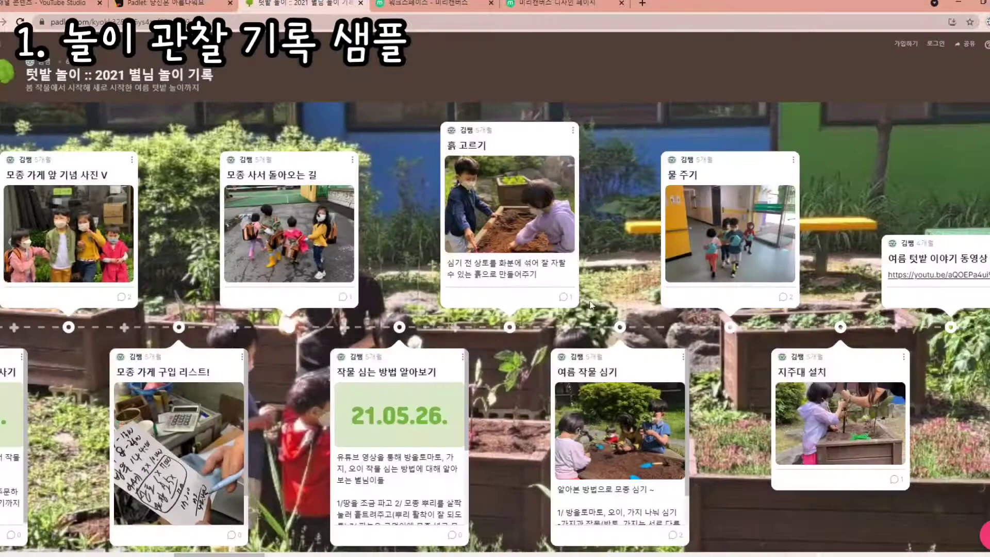
{"action": "left_click", "coordinate": [565, 297]}
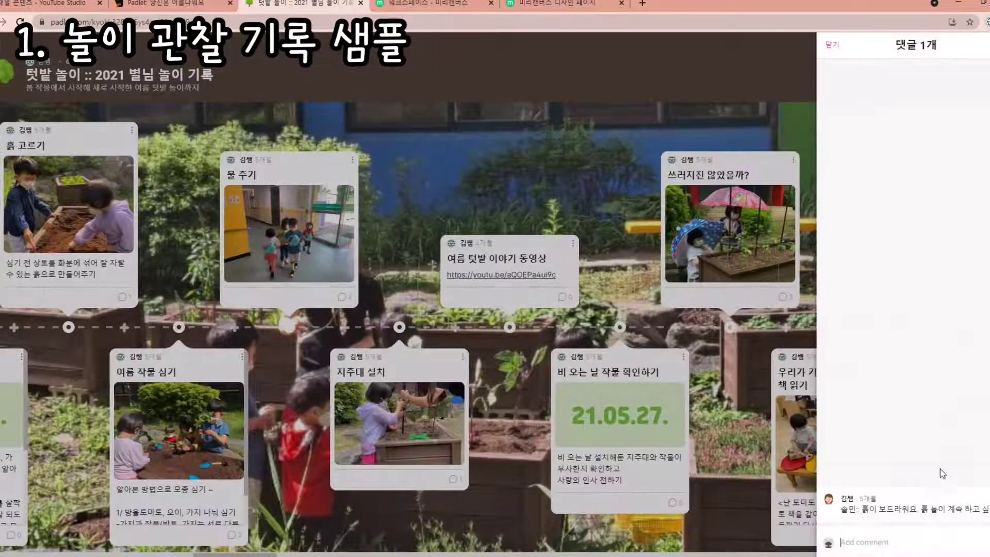
{"action": "left_click", "coordinate": [368, 296]}
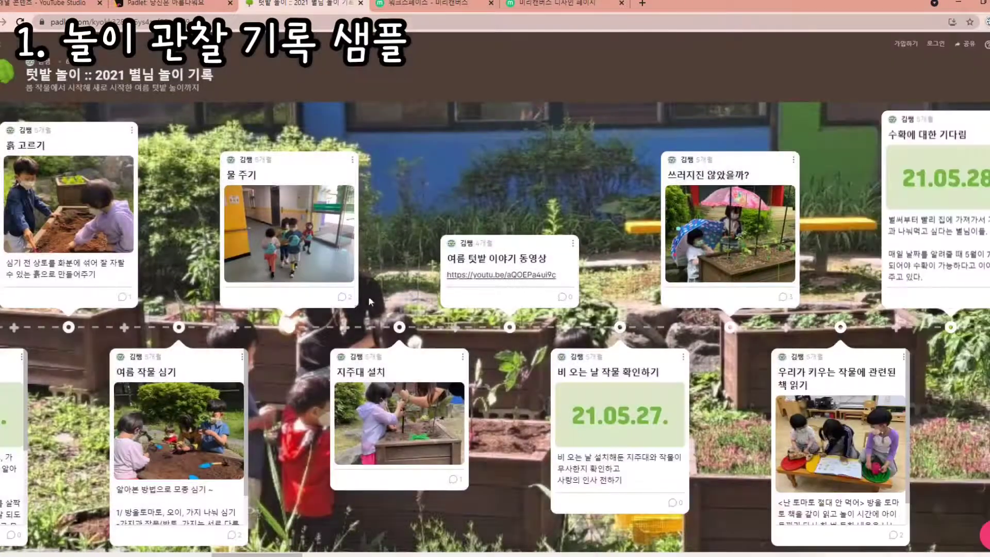
{"action": "left_click", "coordinate": [342, 297]}
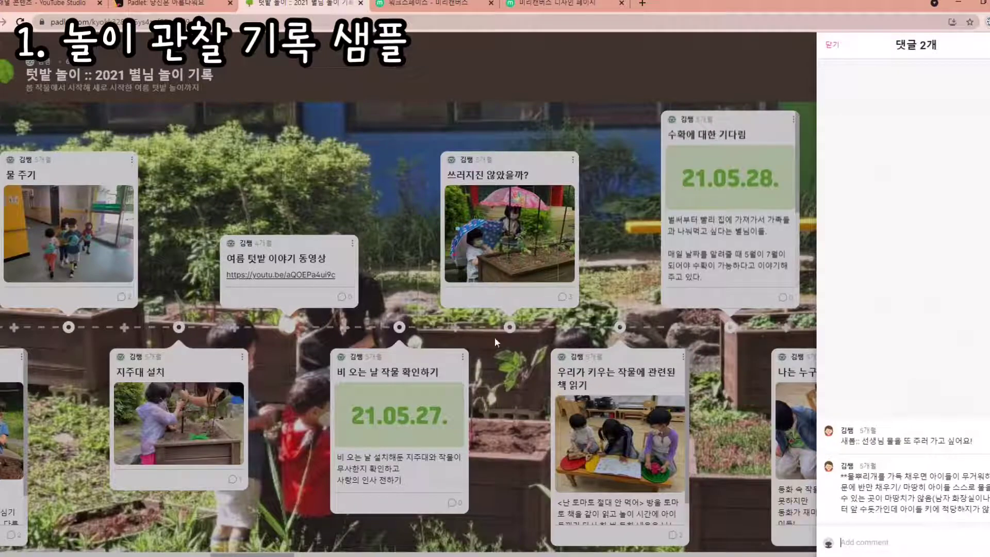
{"action": "left_click", "coordinate": [498, 351]}
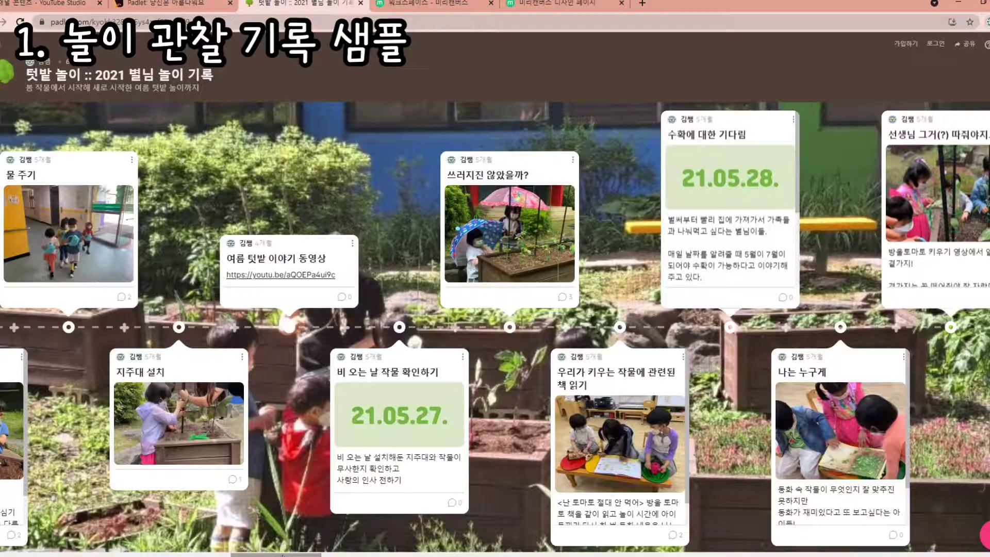
Open the 자료조사 post about eggplant pruning in the editor and close it without changing anything
{"action": "left_click_drag", "start_coordinate": [283, 555], "coordinate": [370, 554]}
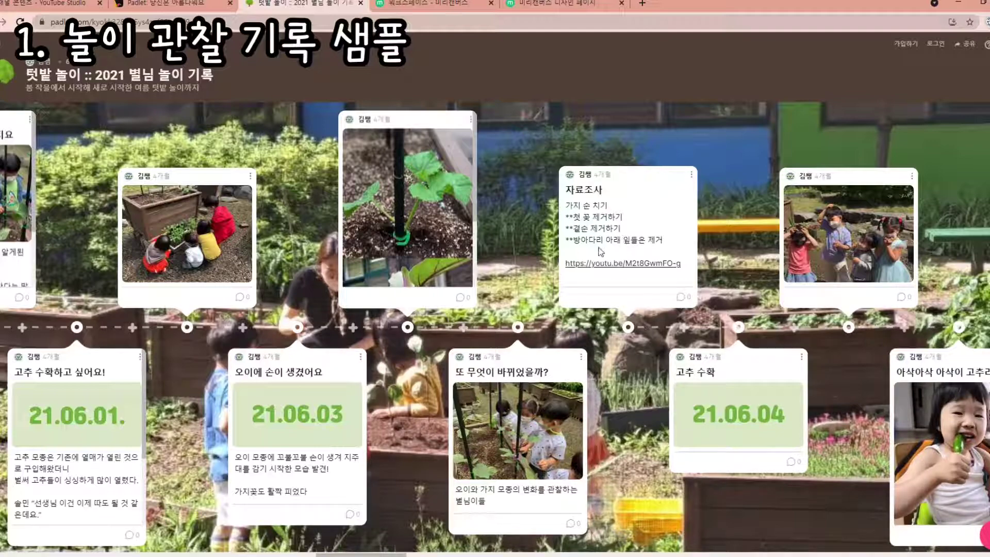
{"action": "double_click", "coordinate": [616, 229]}
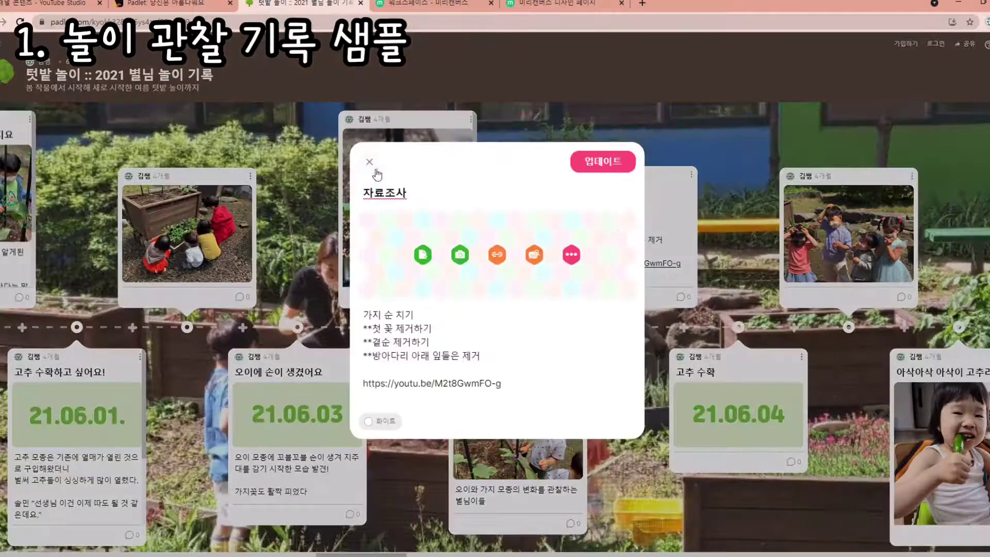
{"action": "left_click", "coordinate": [369, 162]}
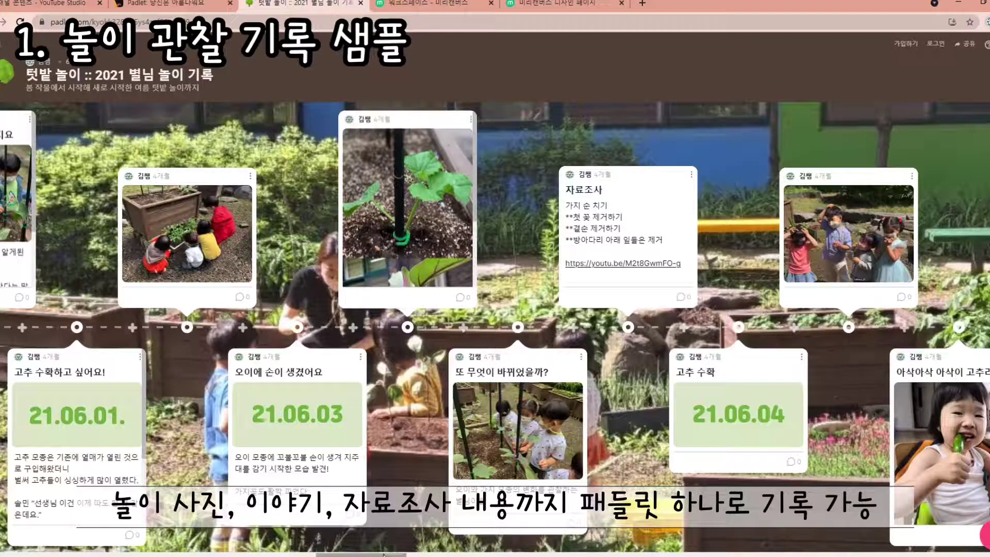
Examine the 자료조사 post about cucumber pruning, both its diagram and its notes, just before the 21.06.10 record
{"action": "scroll", "coordinate": [384, 555], "scroll_direction": "right", "scroll_amount": 4}
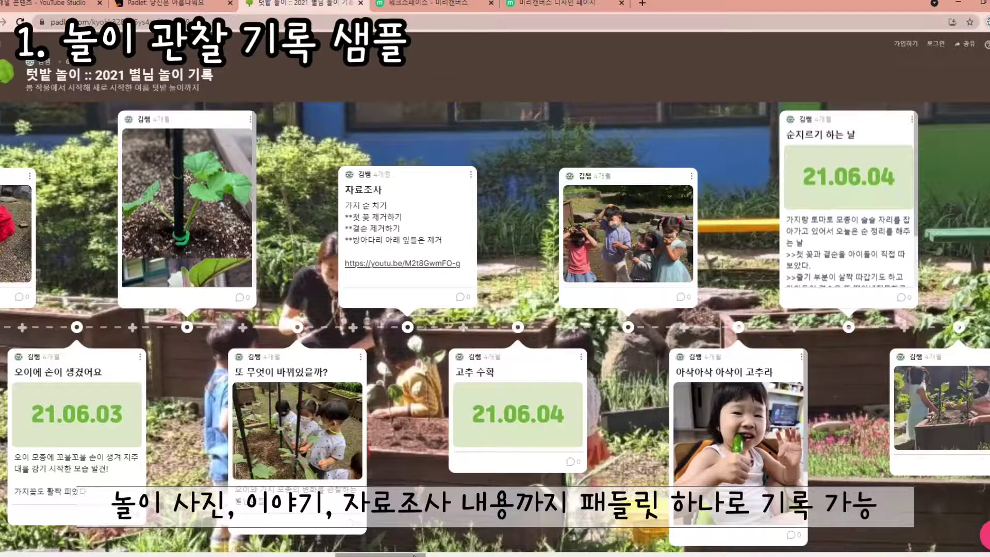
{"action": "left_click_drag", "start_coordinate": [414, 555], "coordinate": [465, 556]}
{"action": "scroll", "coordinate": [503, 254], "scroll_direction": "down", "scroll_amount": 5}
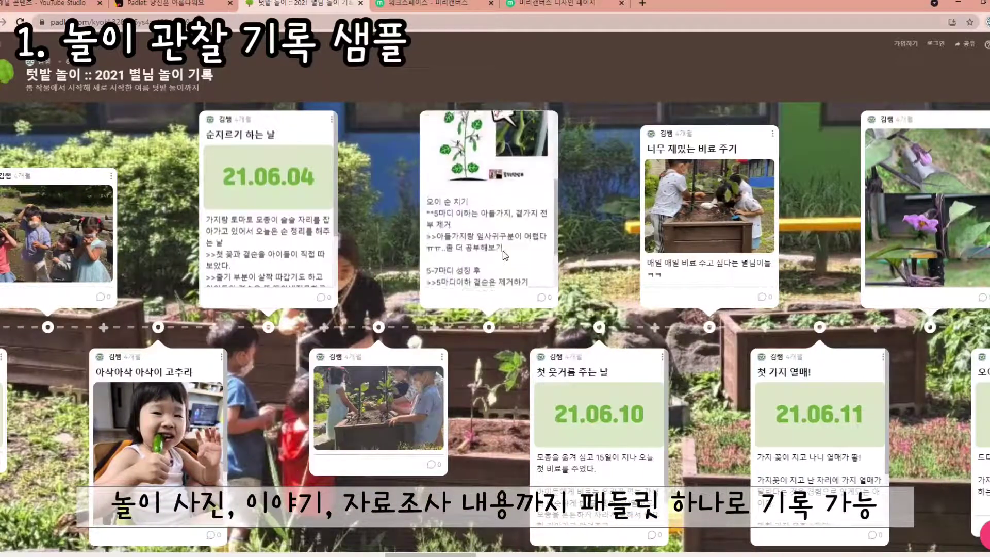
{"action": "scroll", "coordinate": [518, 239], "scroll_direction": "up", "scroll_amount": 5}
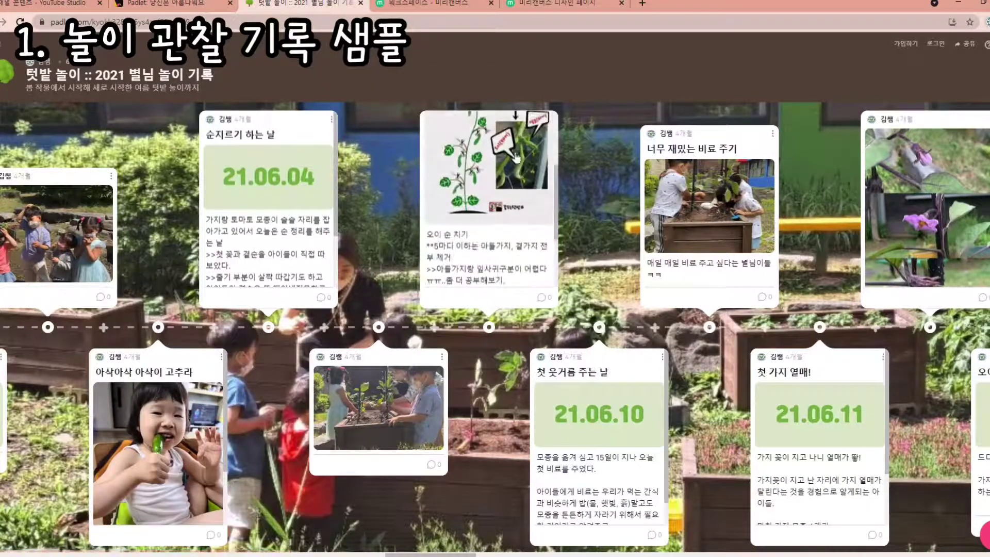
{"action": "scroll", "coordinate": [504, 224], "scroll_direction": "down", "scroll_amount": 2}
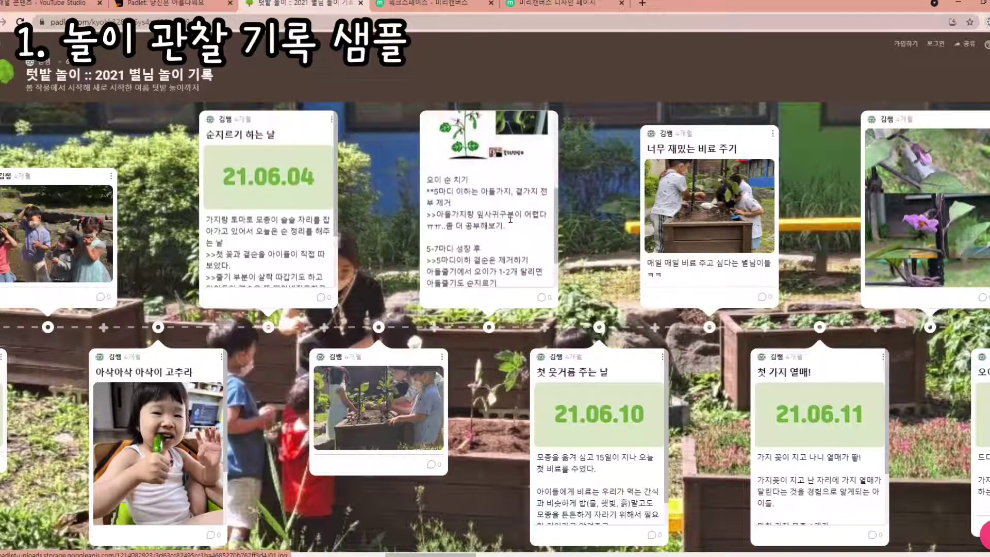
{"action": "scroll", "coordinate": [500, 238], "scroll_direction": "up", "scroll_amount": 3}
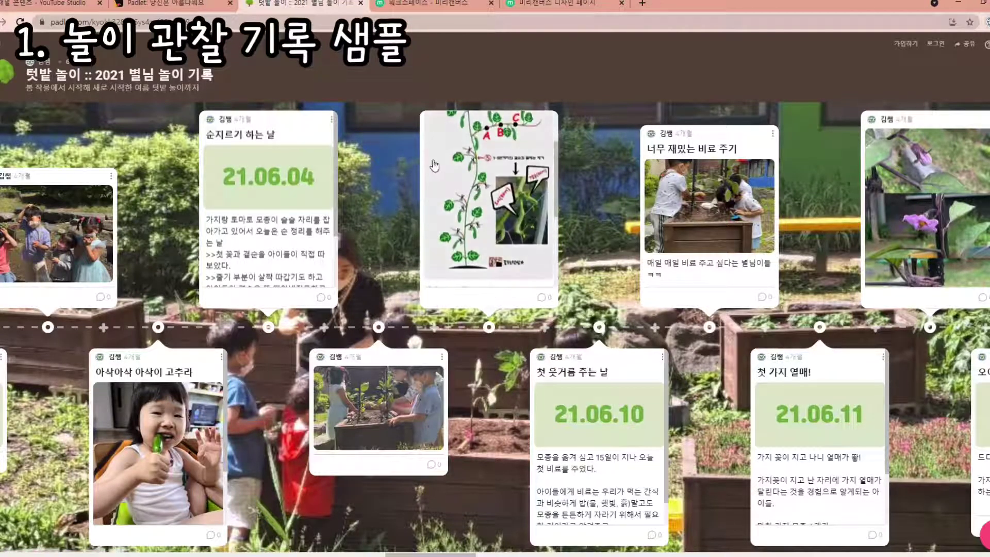
{"action": "scroll", "coordinate": [495, 247], "scroll_direction": "down", "scroll_amount": 5}
{"action": "scroll", "coordinate": [485, 279], "scroll_direction": "up", "scroll_amount": 6}
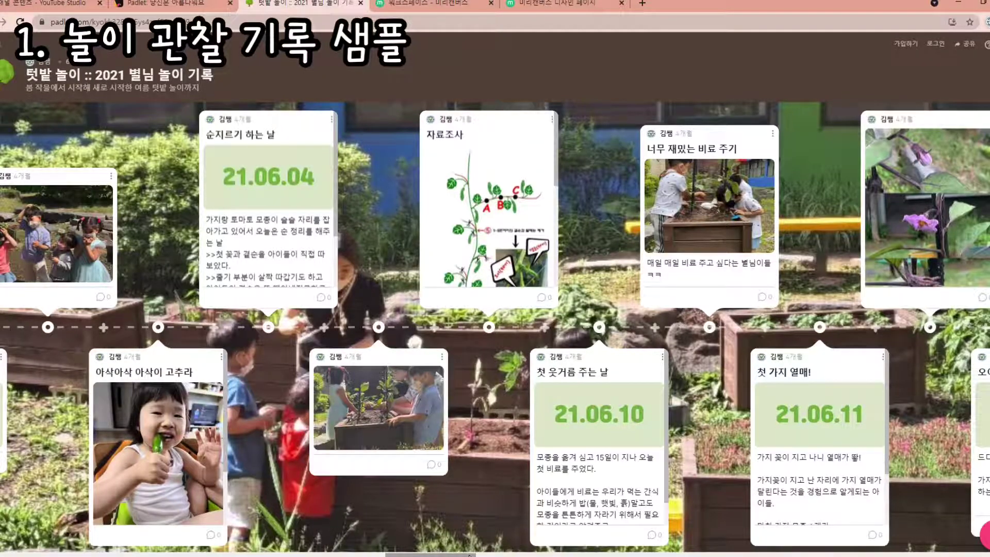
Play the 28-second video attached near the 21.10.04 butterfly record, pause it, and view the last timeline records
{"action": "left_click_drag", "start_coordinate": [470, 556], "coordinate": [914, 552]}
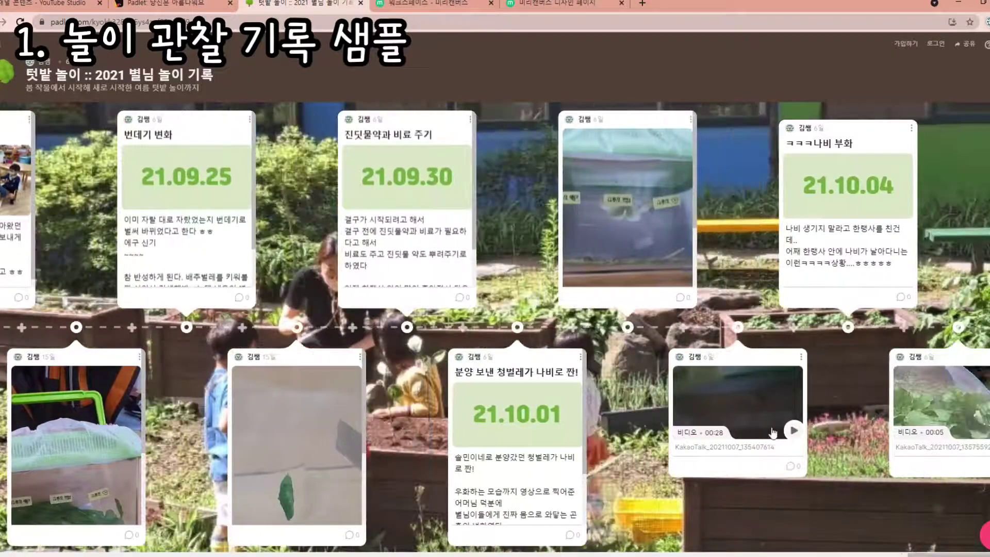
{"action": "left_click", "coordinate": [781, 437]}
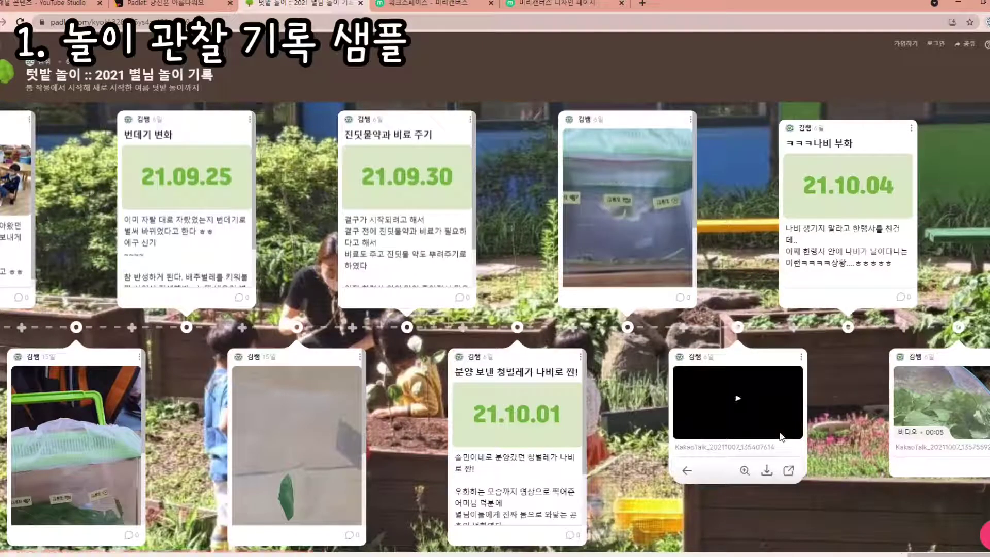
{"action": "left_click", "coordinate": [739, 400]}
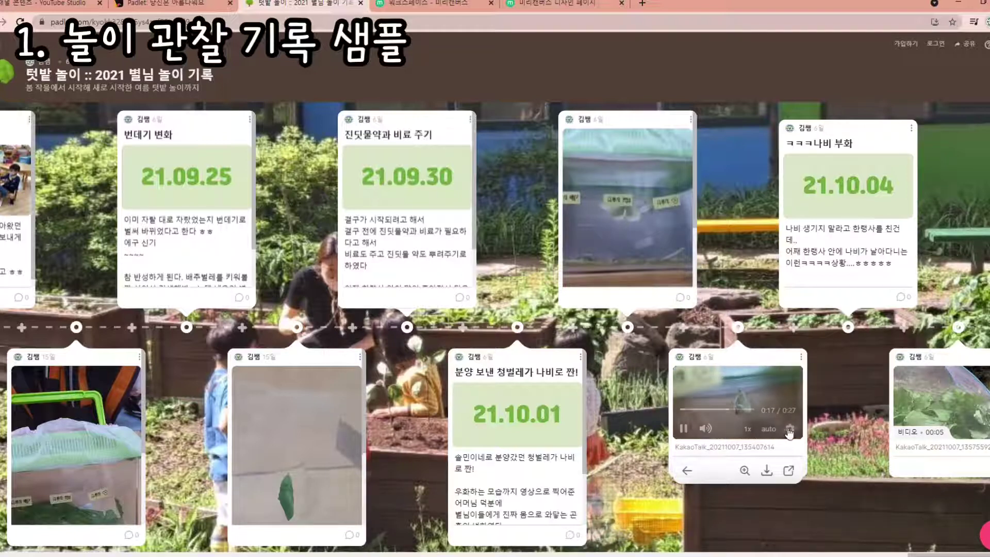
{"action": "left_click", "coordinate": [684, 428]}
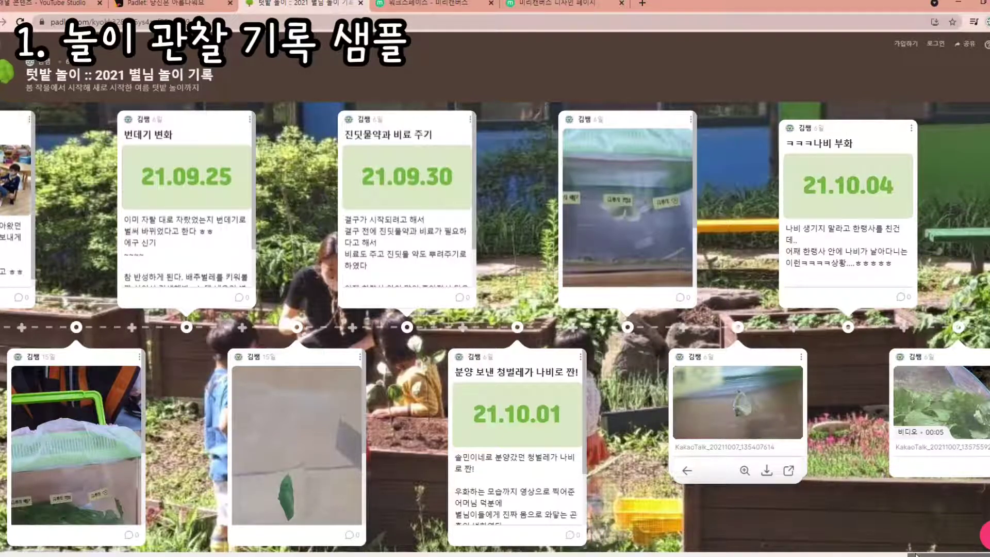
{"action": "scroll", "coordinate": [910, 552], "scroll_direction": "right", "scroll_amount": 3}
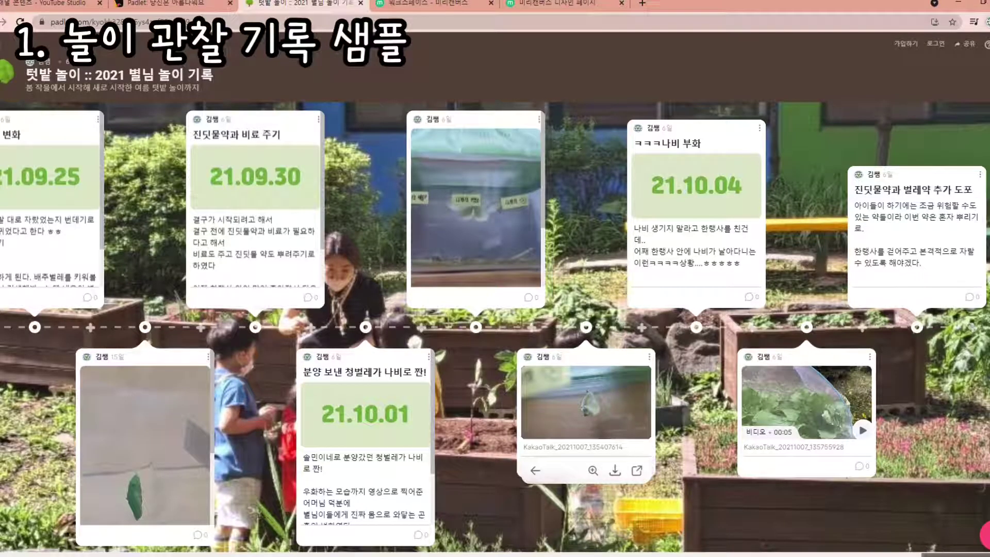
Switch to the Padlet home page and open its login page
{"action": "left_click_drag", "start_coordinate": [934, 553], "coordinate": [21, 554]}
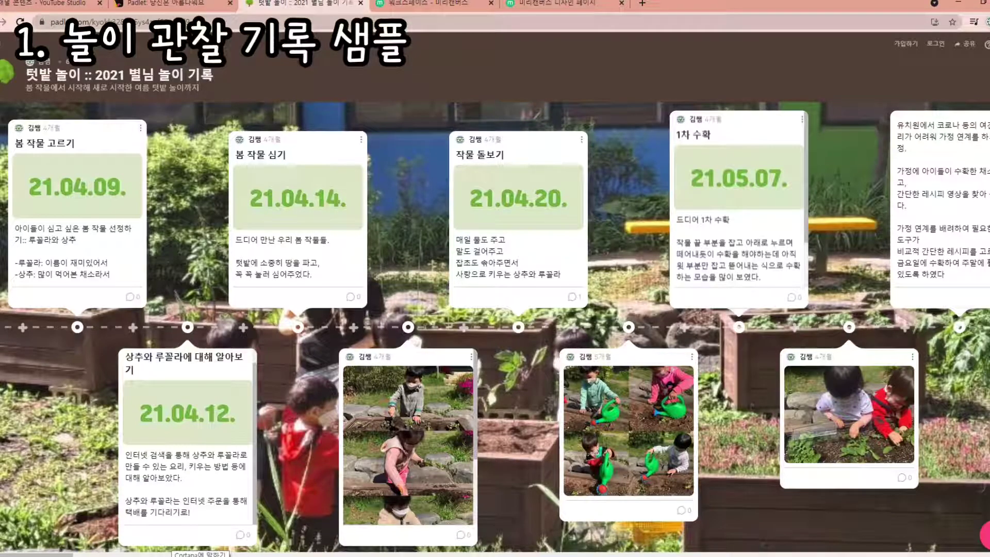
{"action": "left_click", "coordinate": [217, 5]}
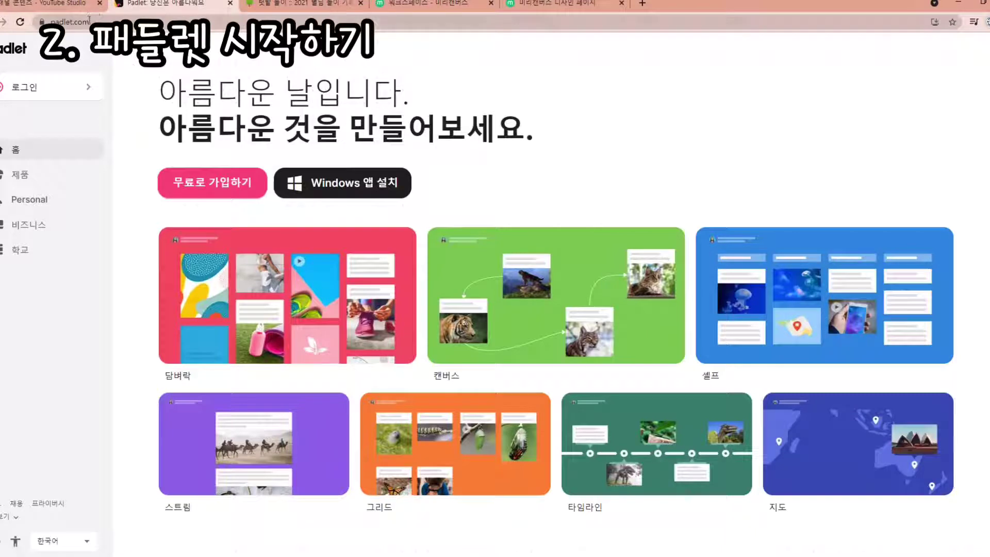
{"action": "left_click", "coordinate": [67, 91]}
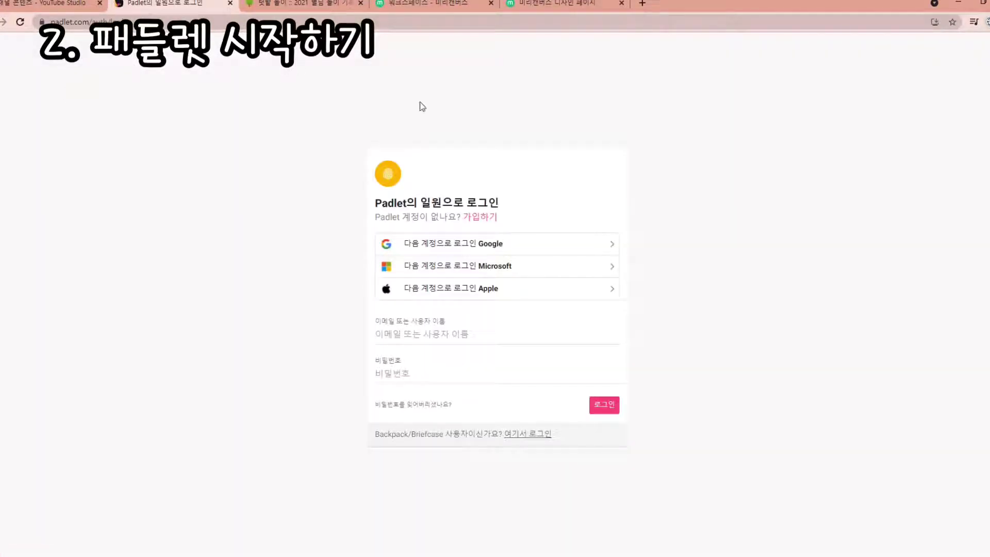
Log in to Padlet with the existing Google account
{"action": "left_click", "coordinate": [428, 339]}
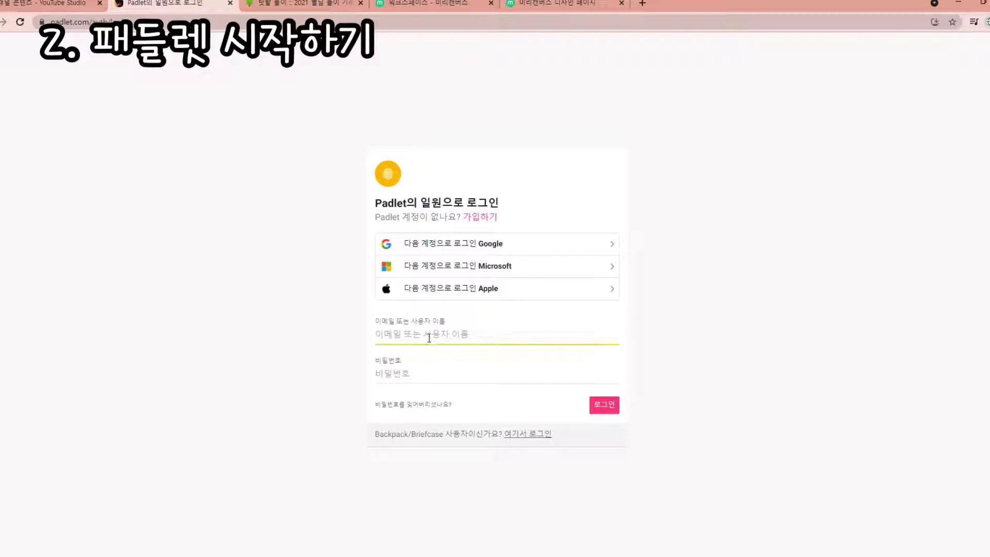
{"action": "left_click", "coordinate": [493, 250]}
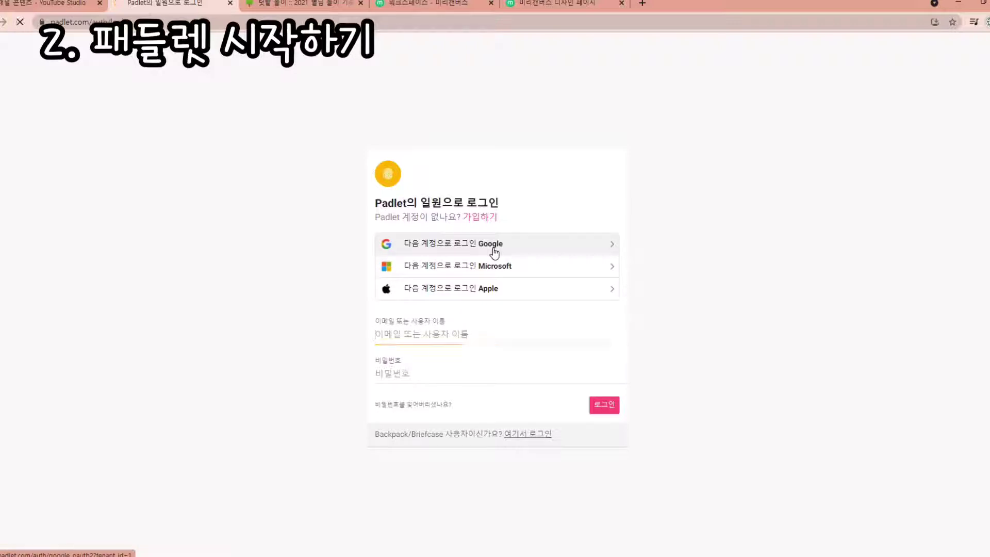
{"action": "left_click", "coordinate": [493, 292]}
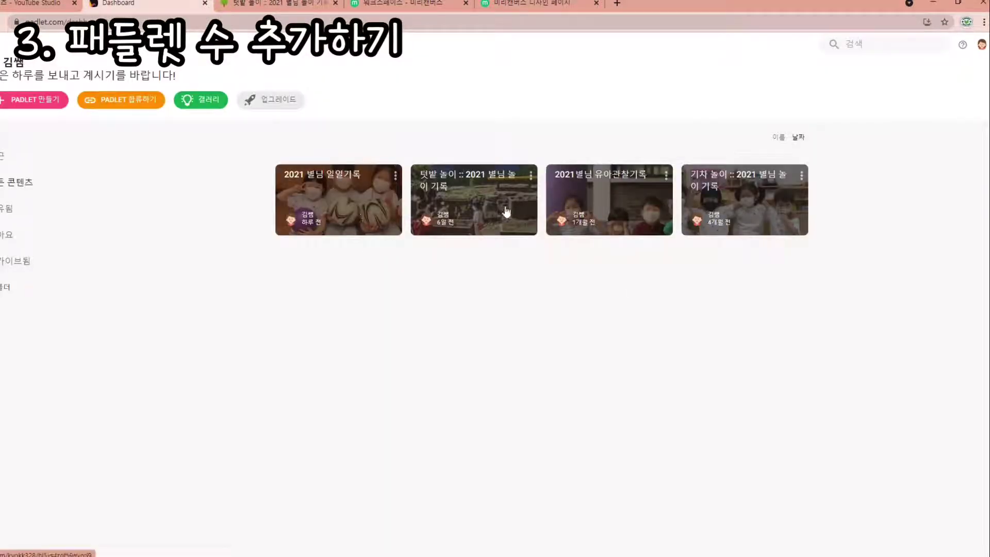
Check the free padlet allowance in the account menu and open the account settings to view the 교사이신가요? option
{"action": "left_click", "coordinate": [981, 44]}
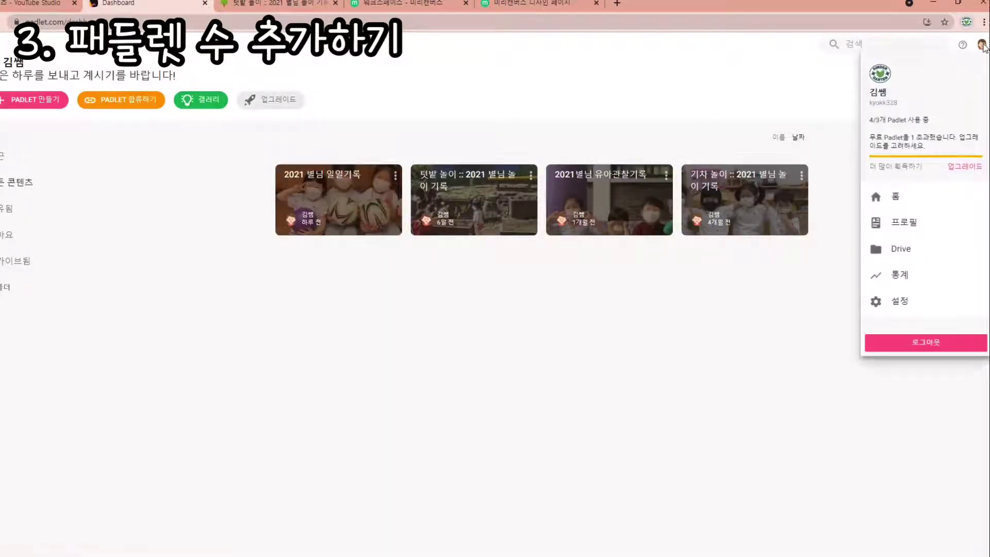
{"action": "left_click", "coordinate": [725, 334]}
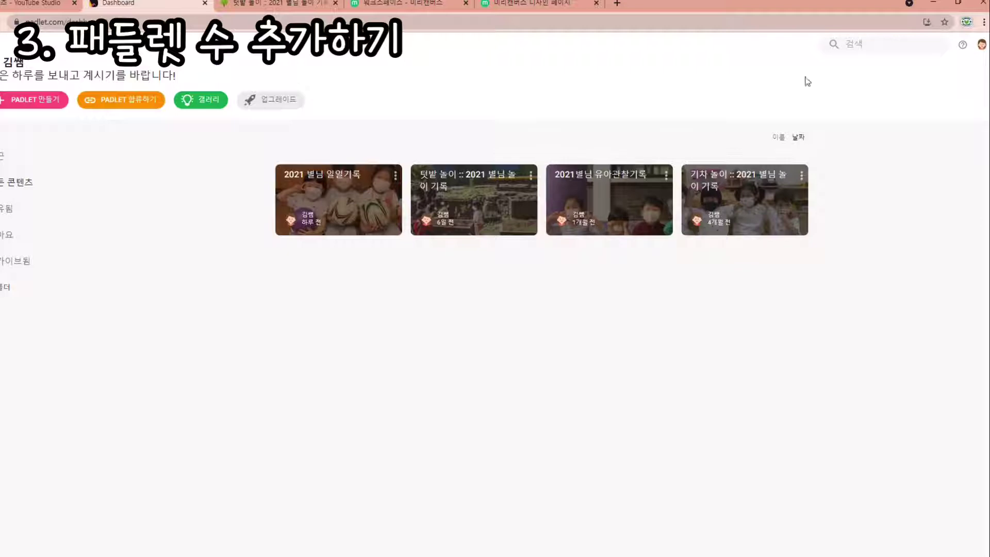
{"action": "left_click", "coordinate": [981, 45]}
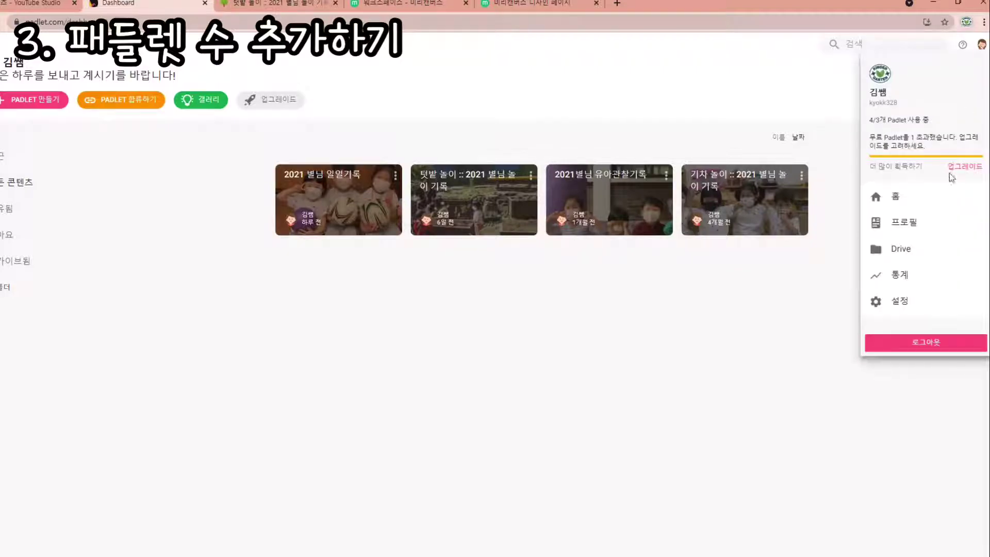
{"action": "left_click", "coordinate": [900, 307]}
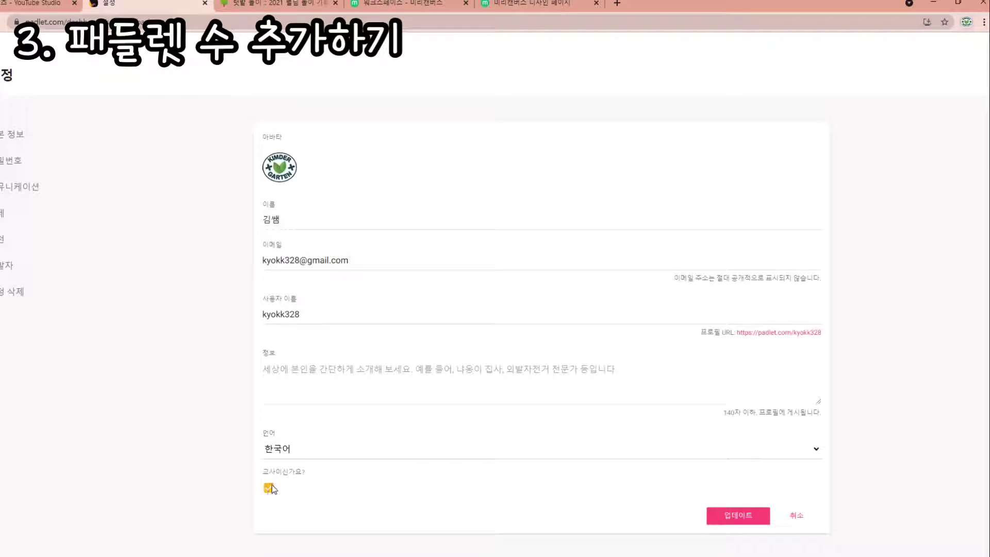
Return to the dashboard and create a new padlet in the 타임라인 format
{"action": "key", "text": "alt+Left"}
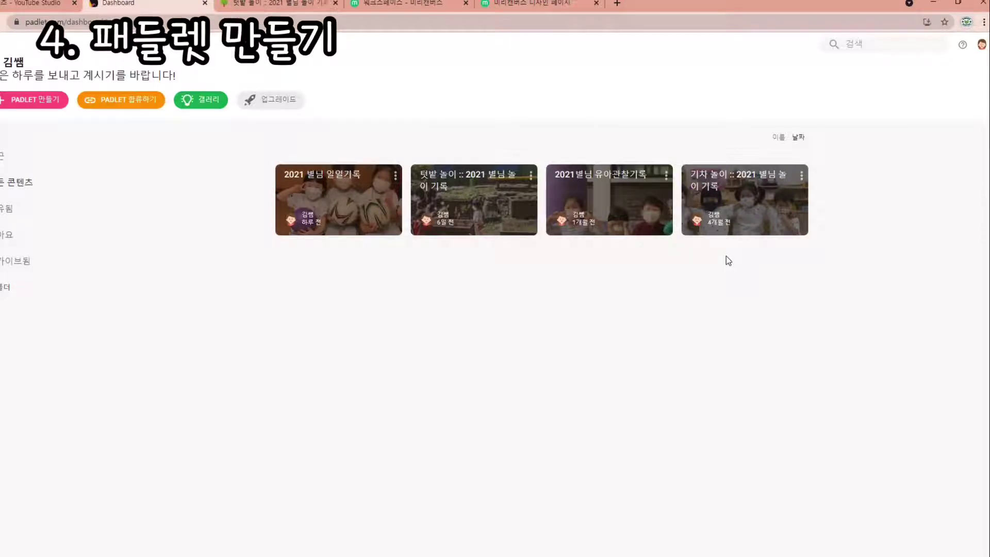
{"action": "left_click", "coordinate": [14, 100]}
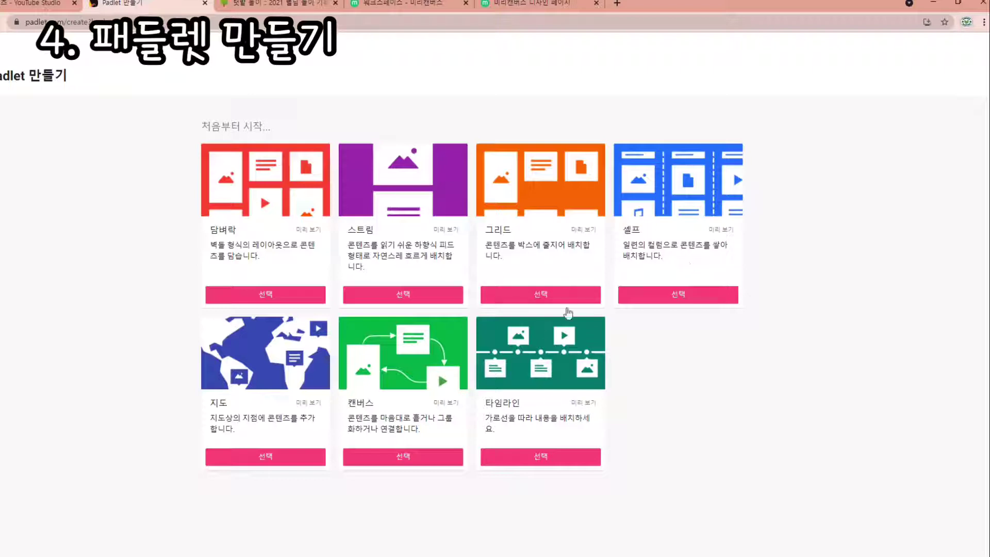
{"action": "left_click", "coordinate": [572, 463]}
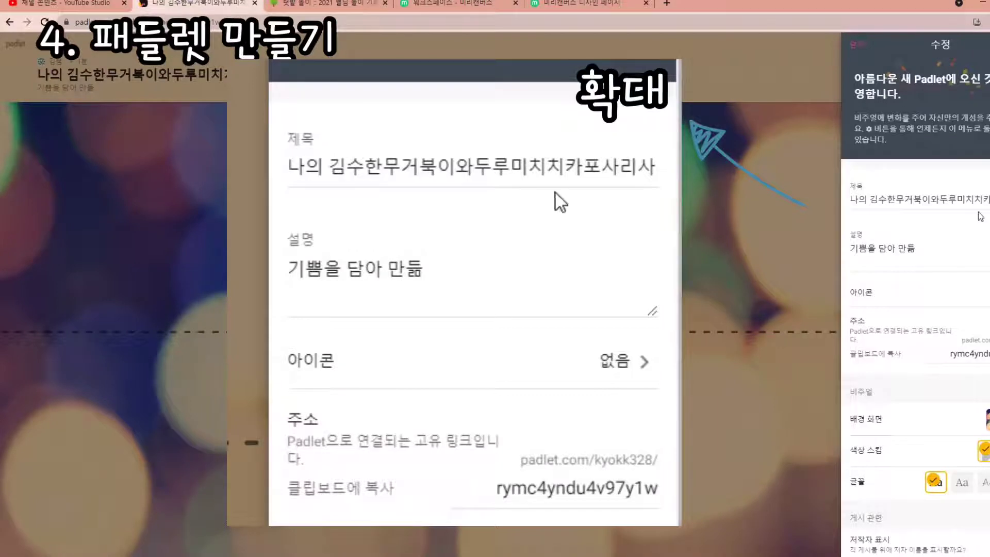
Replace the new padlet's title with "2021 Padlet 놀이 기록"
{"action": "left_click", "coordinate": [566, 170]}
{"action": "key", "text": "ctrl+a"}
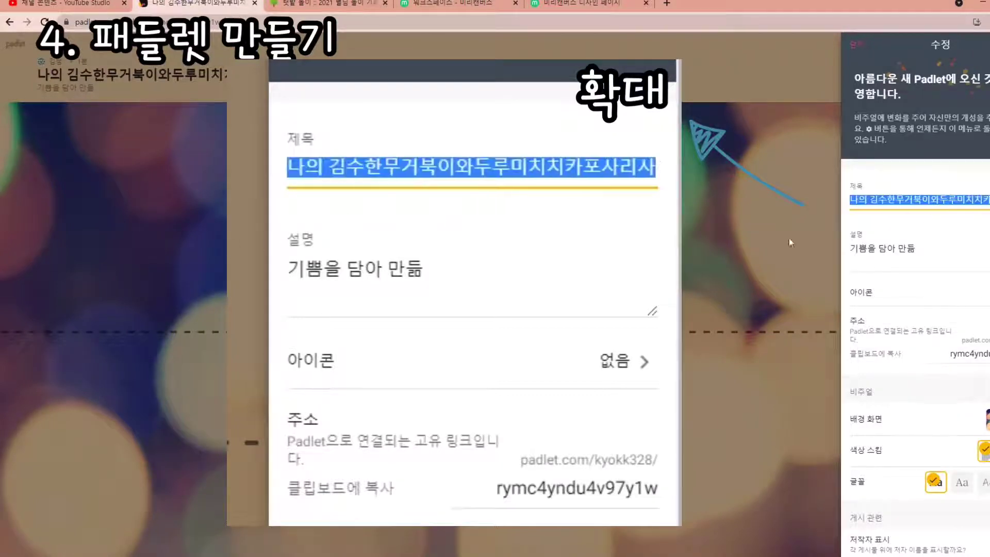
{"action": "type", "text": "리센타 Padlet"}
{"action": "key", "text": "Home"}
{"action": "type", "text": "2021"}
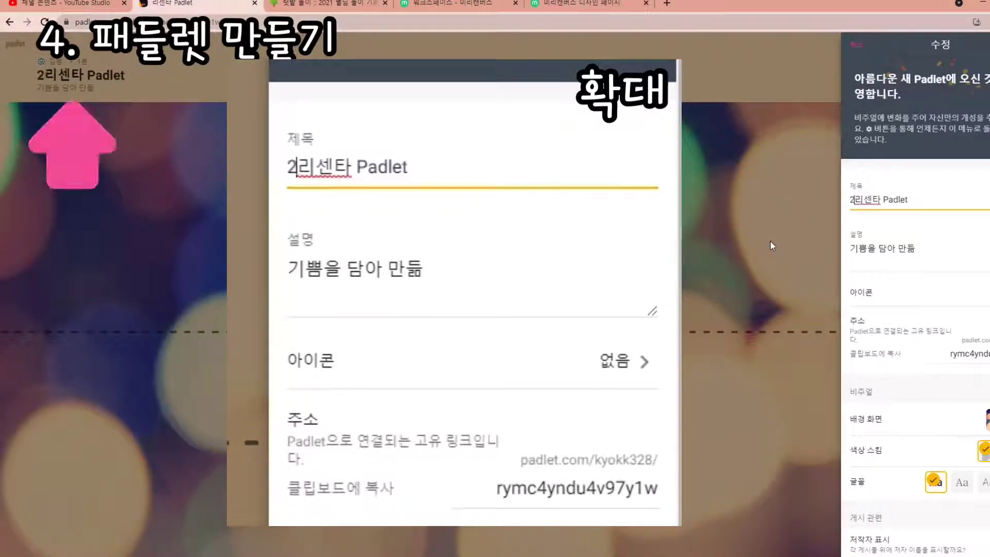
{"action": "key", "text": "Delete"}
{"action": "key", "text": "Delete"}
{"action": "key", "text": "Delete"}
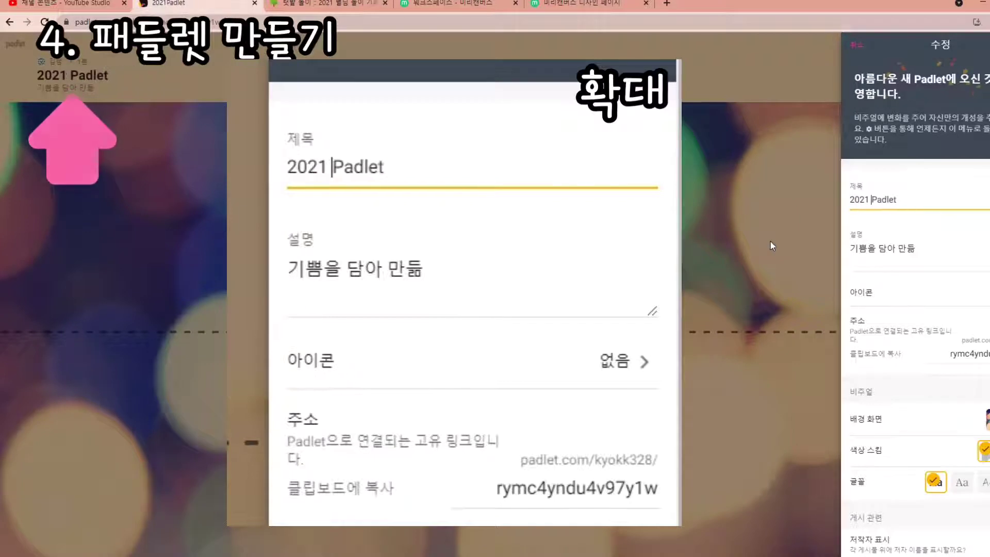
{"action": "key", "text": "Right"}
{"action": "key", "text": "Right"}
{"action": "key", "text": "Right"}
{"action": "key", "text": "Right"}
{"action": "key", "text": "Right"}
{"action": "key", "text": "Right"}
{"action": "key", "text": "Right"}
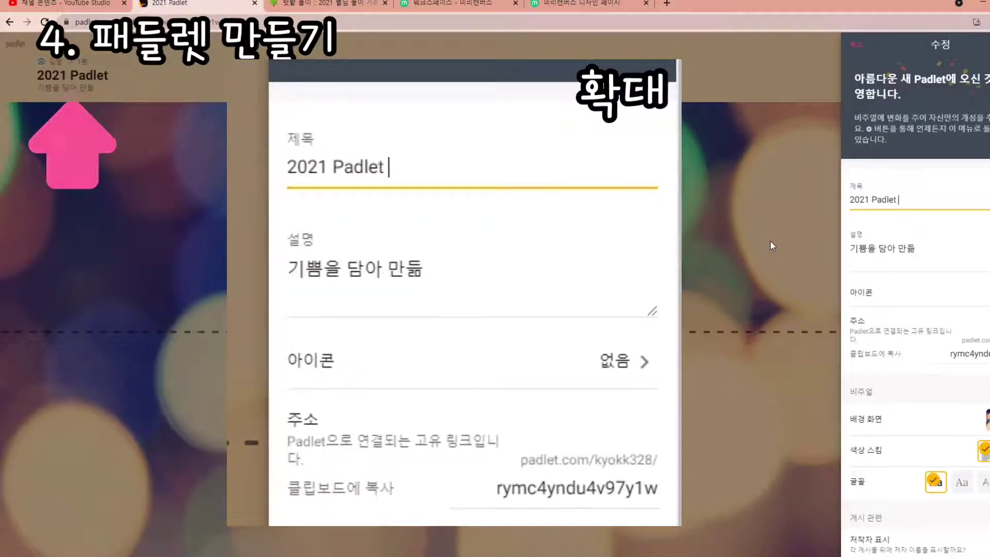
{"action": "type", "text": "놀이 기록"}
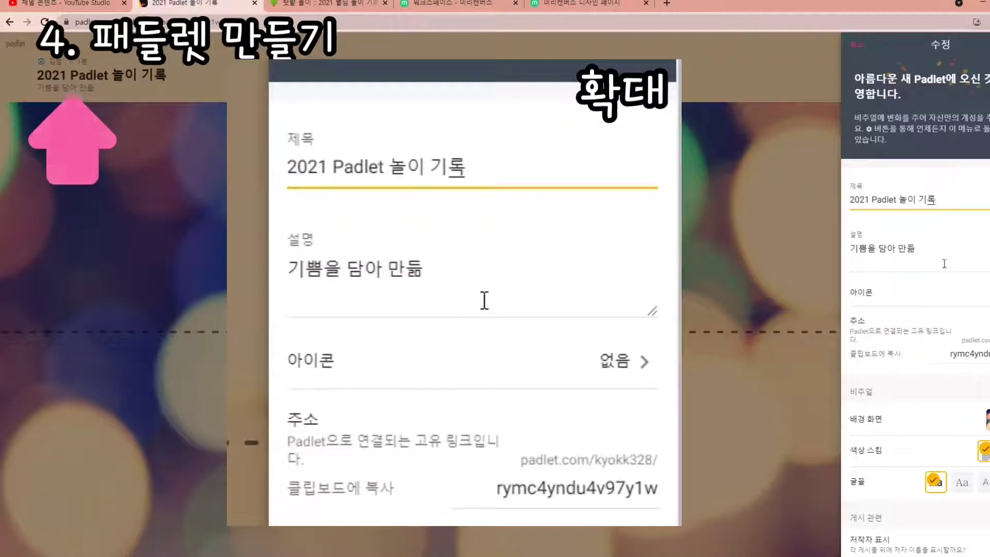
Replace the padlet's description with "선생님들과 함께 PADLET으로 재미있게 놀아보자"
{"action": "left_click_drag", "start_coordinate": [928, 257], "coordinate": [827, 260]}
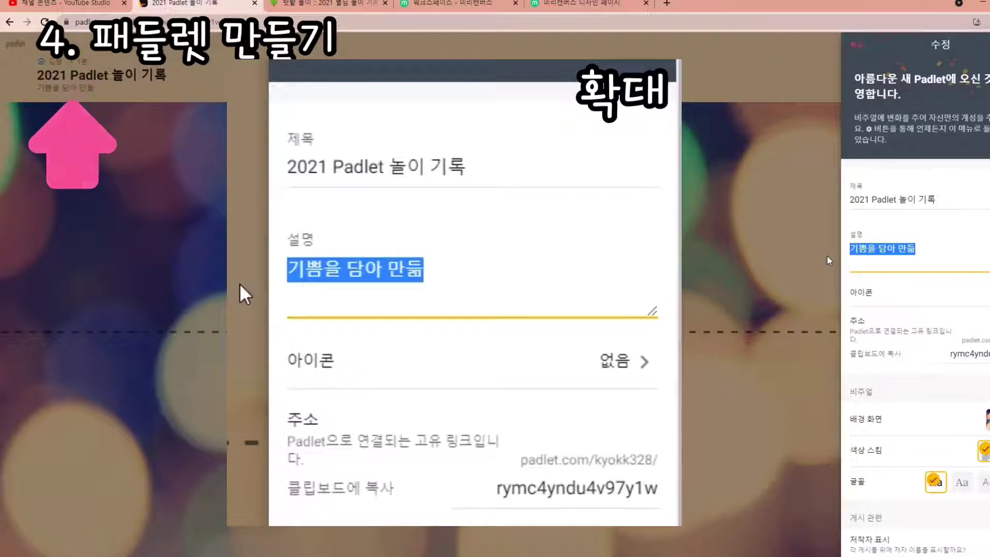
{"action": "type", "text": "선새생"}
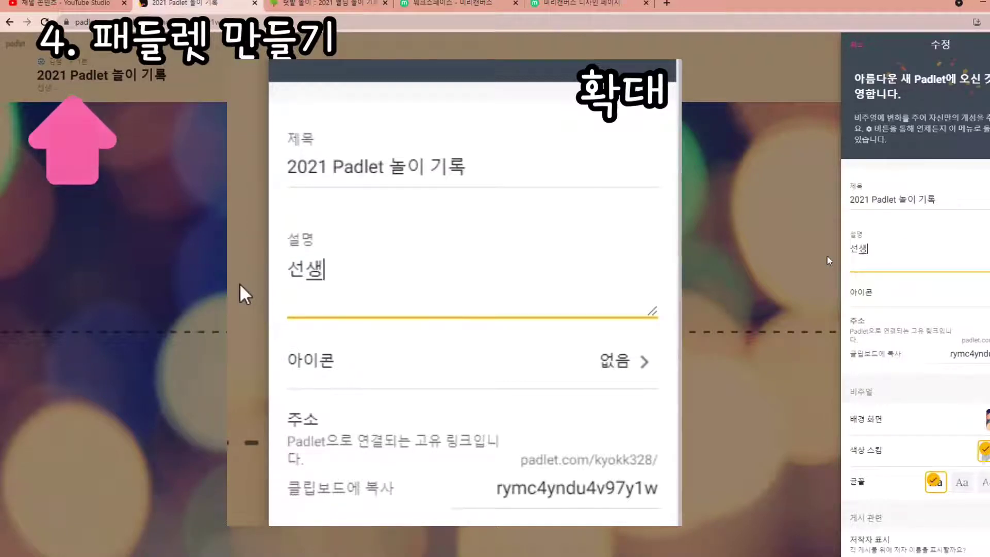
{"action": "type", "text": "님들과 함께"}
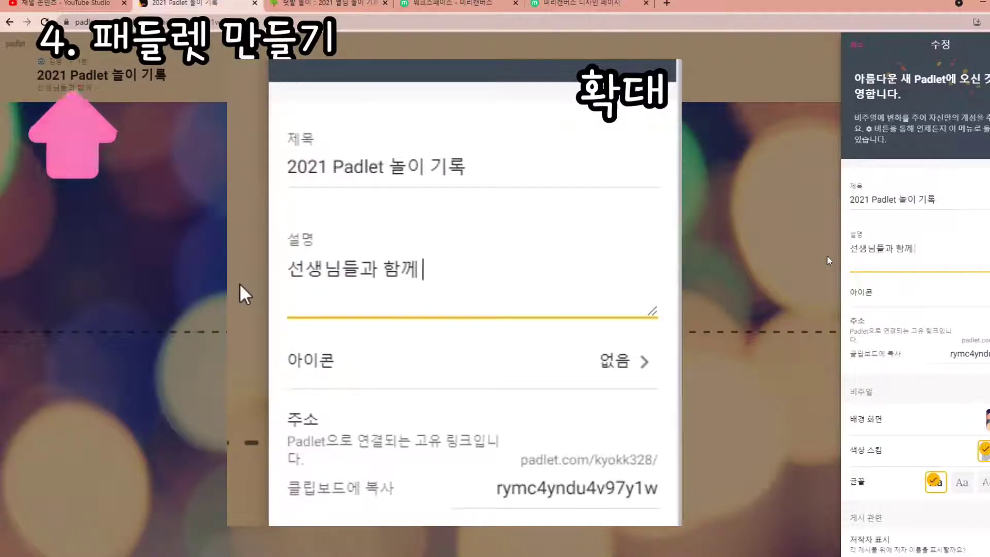
{"action": "type", "text": " PADLET"}
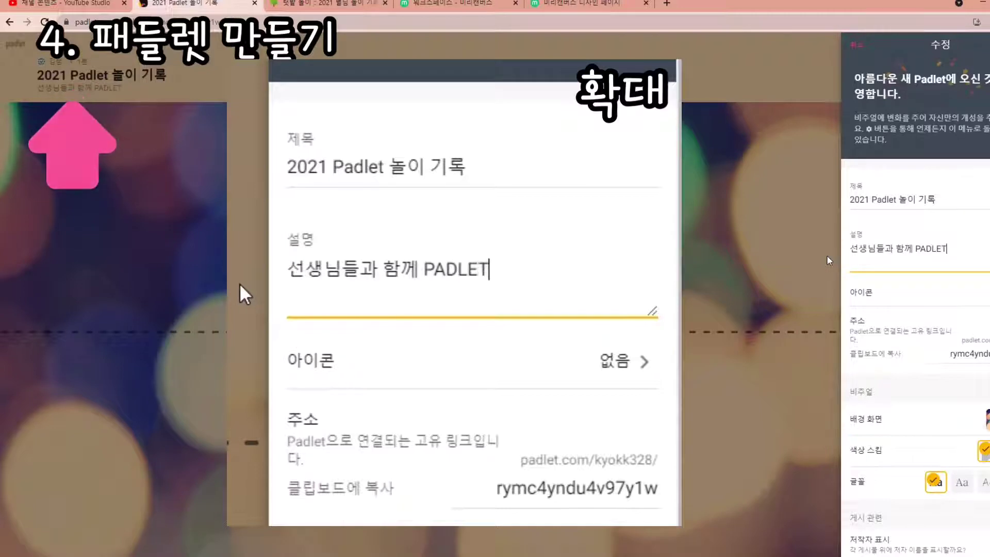
{"action": "type", "text": "으로 재미이있게 놀아보자"}
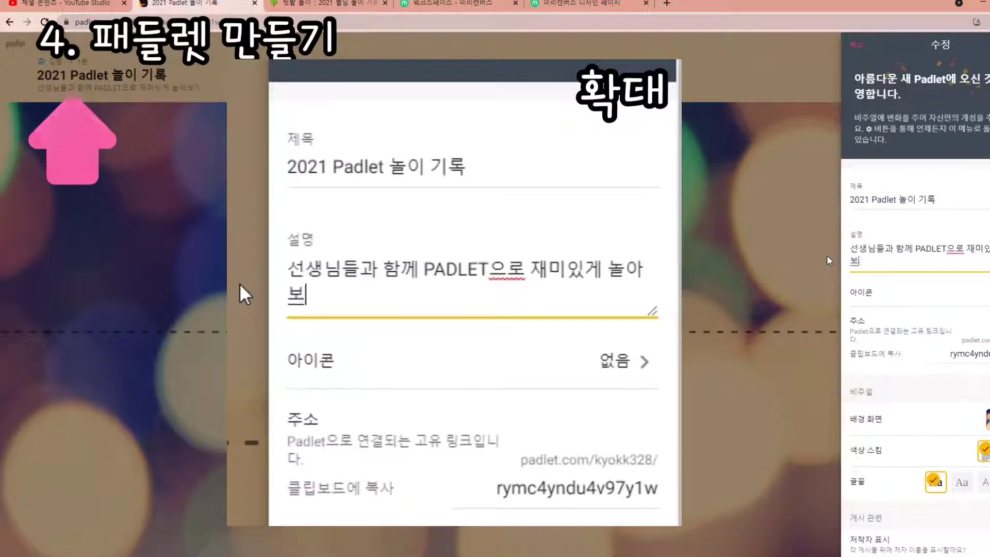
Open the padlet's icon choices and browse the emoji of faces, people, animals and food
{"action": "left_click", "coordinate": [984, 294]}
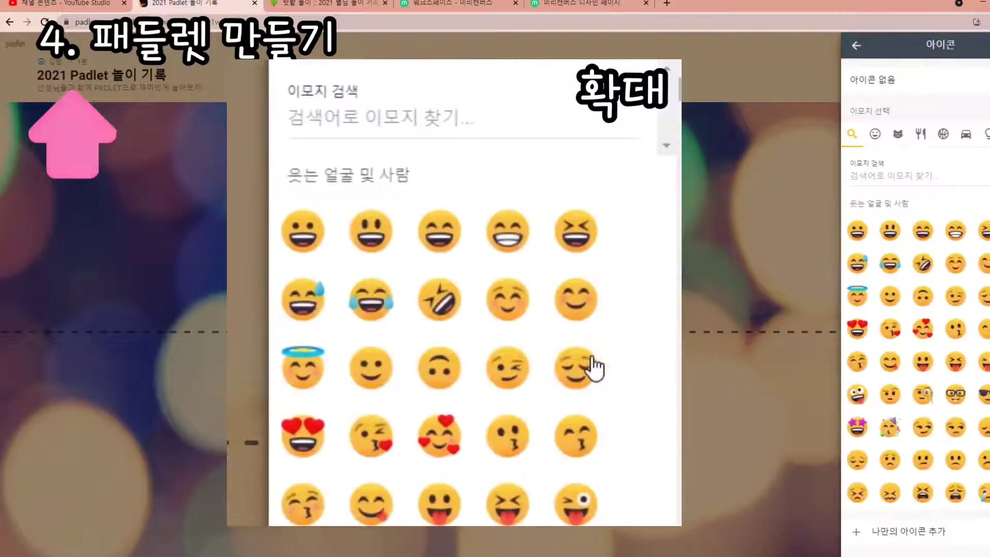
{"action": "scroll", "coordinate": [968, 329], "scroll_direction": "down", "scroll_amount": 5}
{"action": "scroll", "coordinate": [969, 328], "scroll_direction": "down", "scroll_amount": 15}
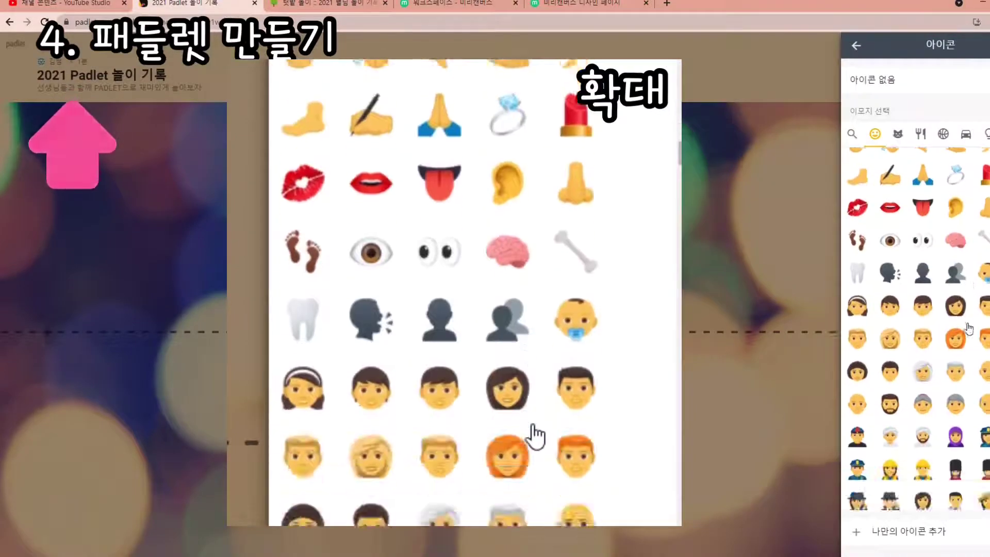
{"action": "scroll", "coordinate": [969, 328], "scroll_direction": "down", "scroll_amount": 6}
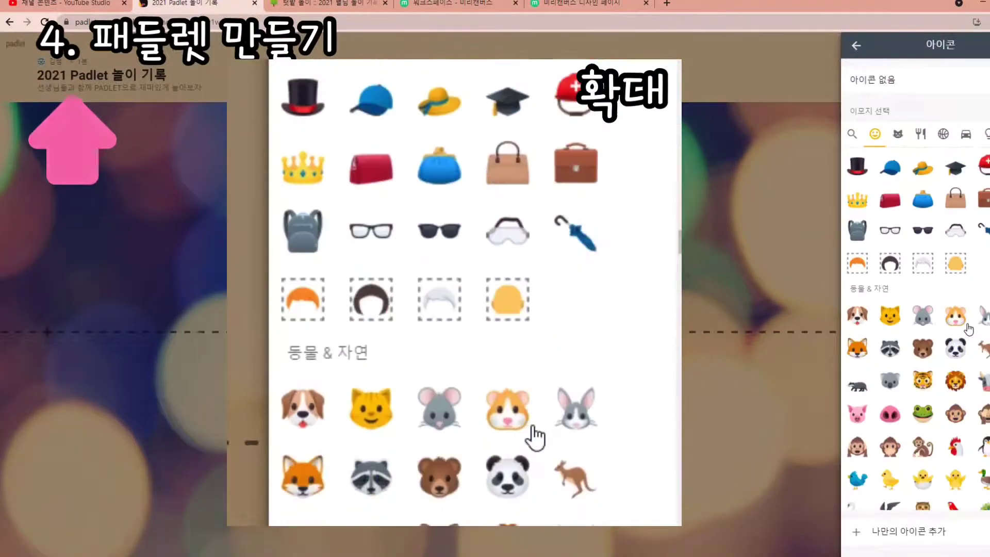
{"action": "left_click", "coordinate": [920, 134]}
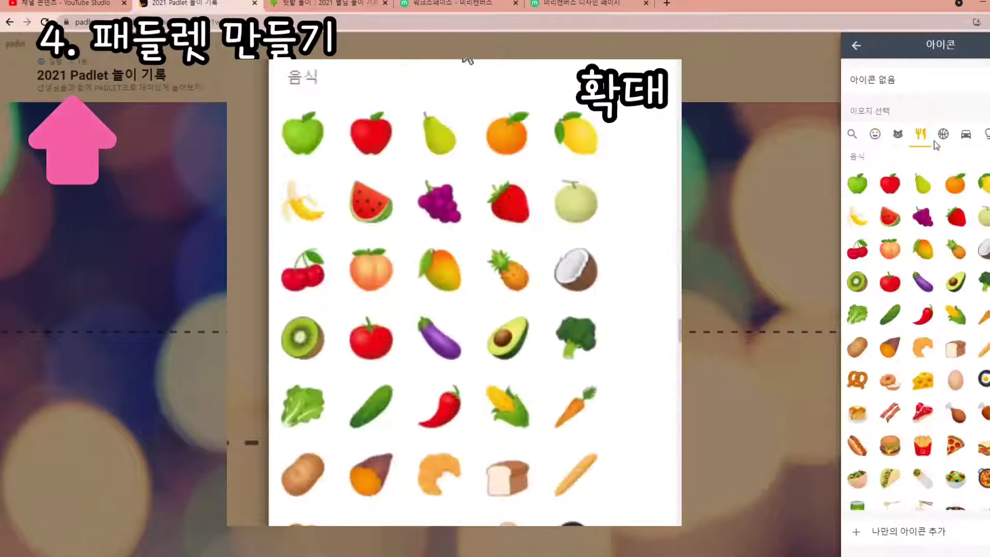
{"action": "left_click", "coordinate": [898, 135]}
{"action": "scroll", "coordinate": [954, 246], "scroll_direction": "up", "scroll_amount": 5}
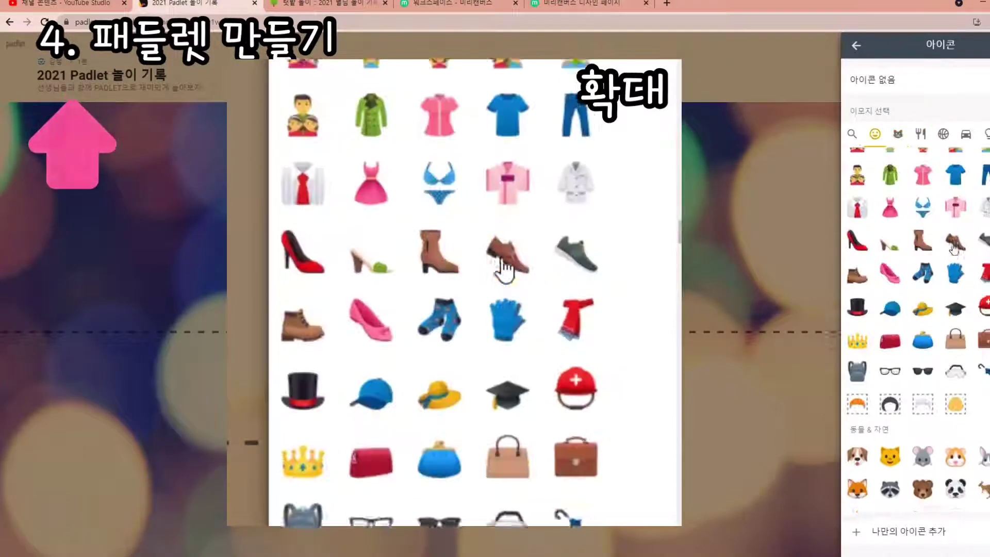
{"action": "scroll", "coordinate": [954, 246], "scroll_direction": "up", "scroll_amount": 8}
{"action": "scroll", "coordinate": [964, 310], "scroll_direction": "down", "scroll_amount": 3}
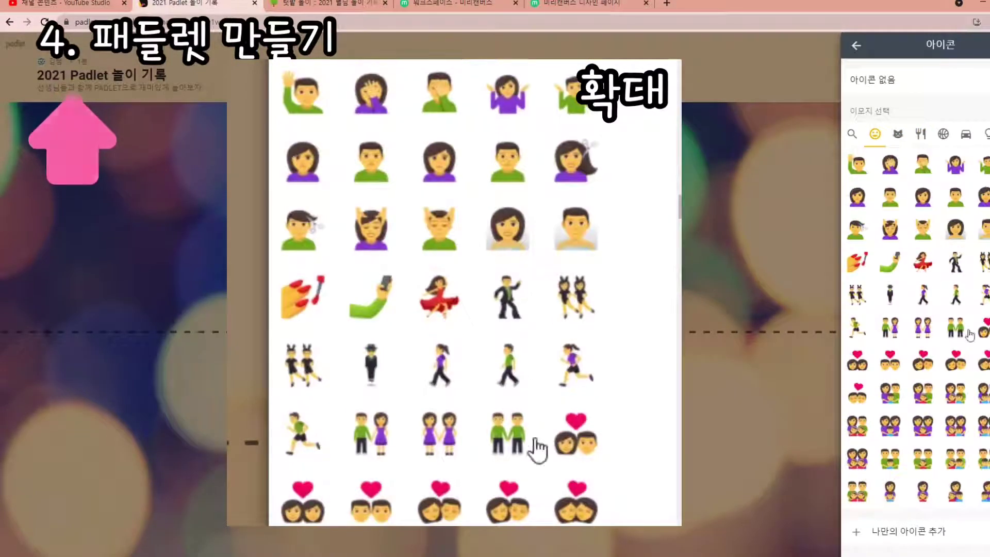
{"action": "scroll", "coordinate": [969, 335], "scroll_direction": "down", "scroll_amount": 3}
{"action": "scroll", "coordinate": [974, 364], "scroll_direction": "up", "scroll_amount": 3}
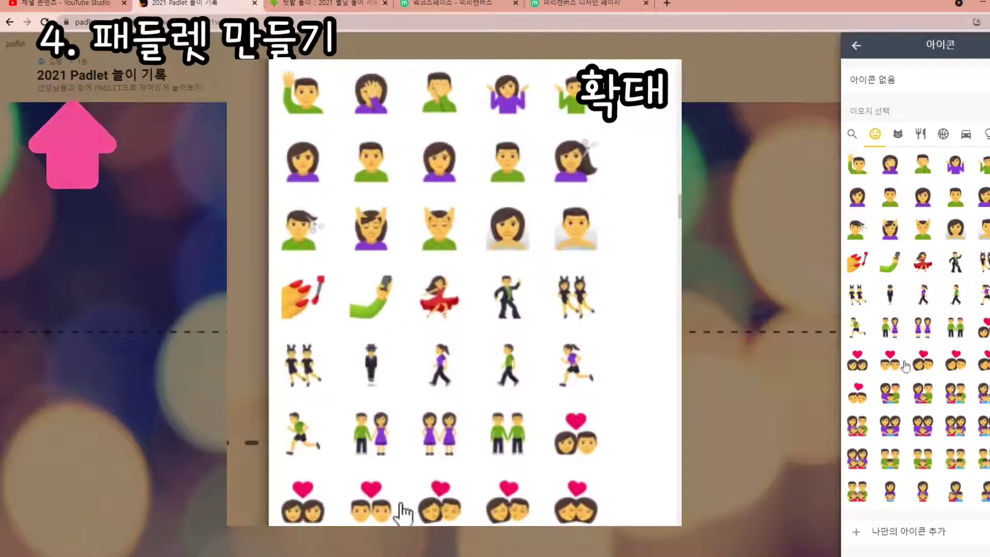
{"action": "scroll", "coordinate": [871, 361], "scroll_direction": "up", "scroll_amount": 5}
{"action": "scroll", "coordinate": [877, 356], "scroll_direction": "up", "scroll_amount": 10}
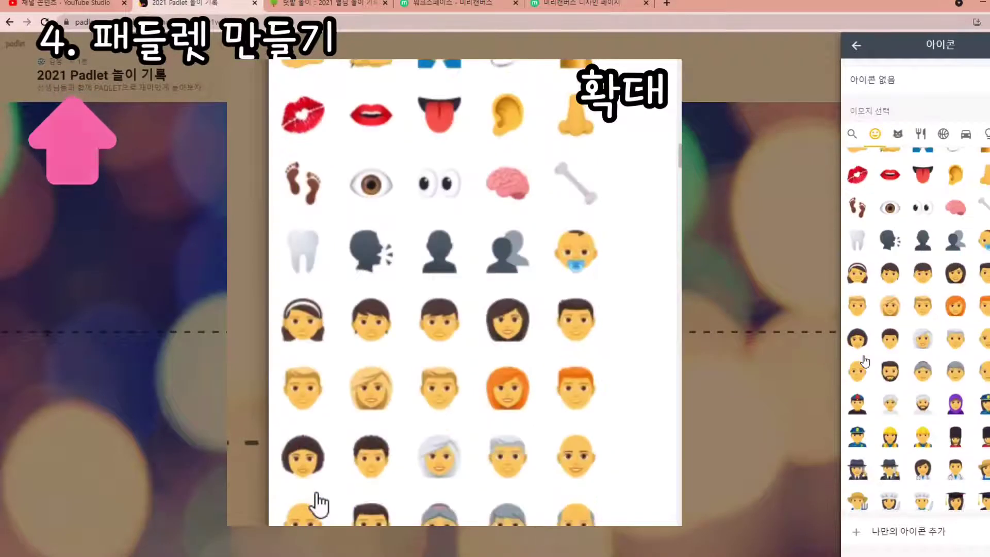
{"action": "scroll", "coordinate": [900, 352], "scroll_direction": "up", "scroll_amount": 5}
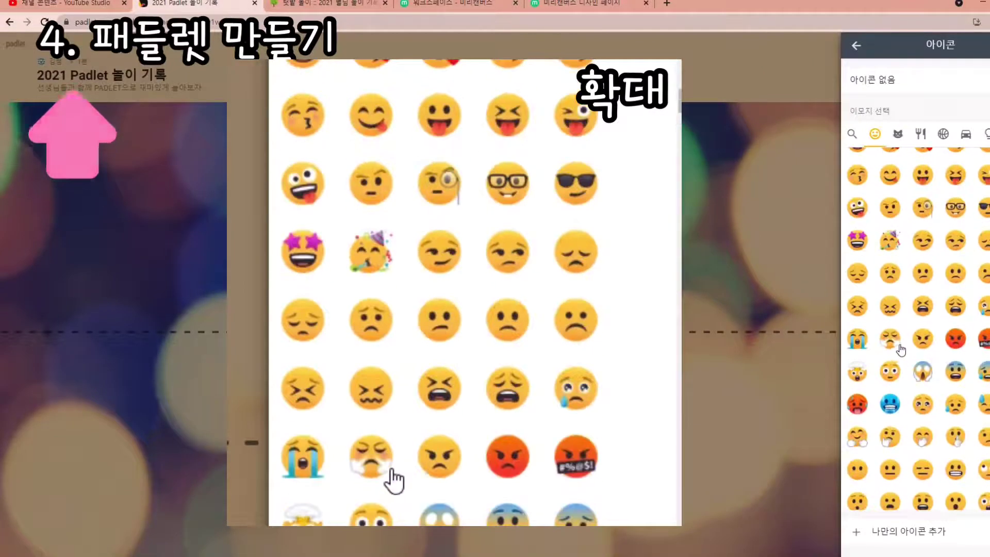
Try the star-eyed face as the padlet's icon, settle on the smiling face licking its lips, and return to the padlet's settings
{"action": "left_click", "coordinate": [865, 241]}
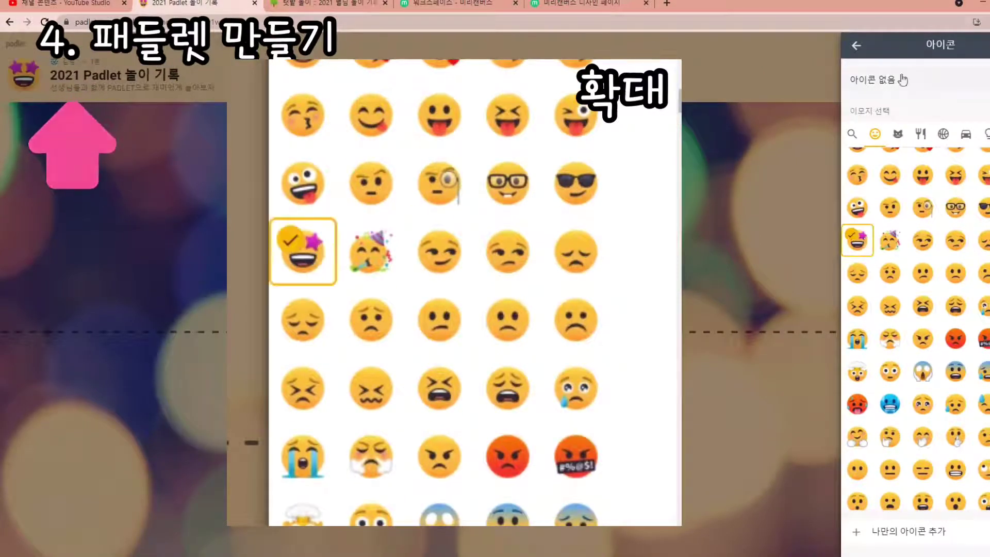
{"action": "left_click", "coordinate": [857, 241]}
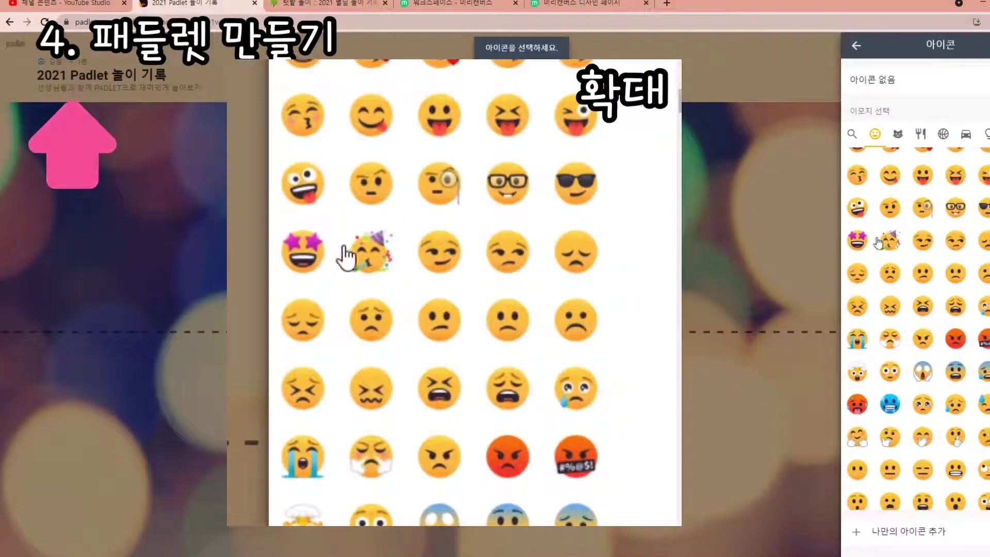
{"action": "left_click", "coordinate": [857, 240]}
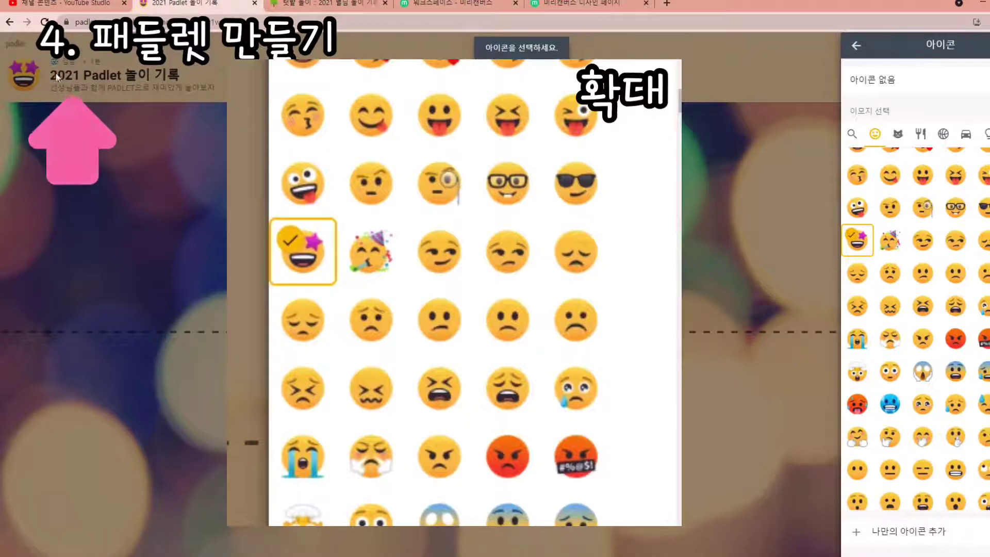
{"action": "left_click", "coordinate": [890, 175]}
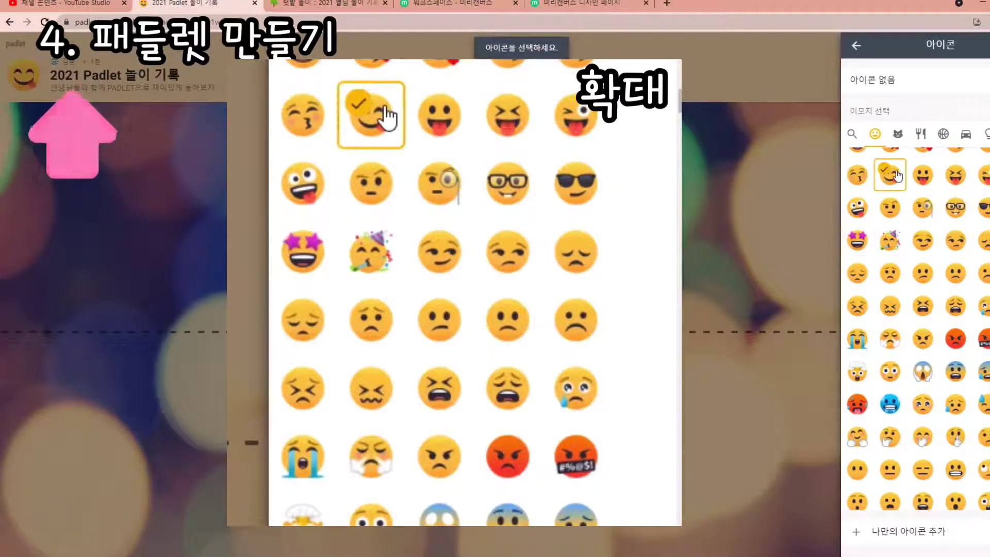
{"action": "left_click", "coordinate": [856, 46]}
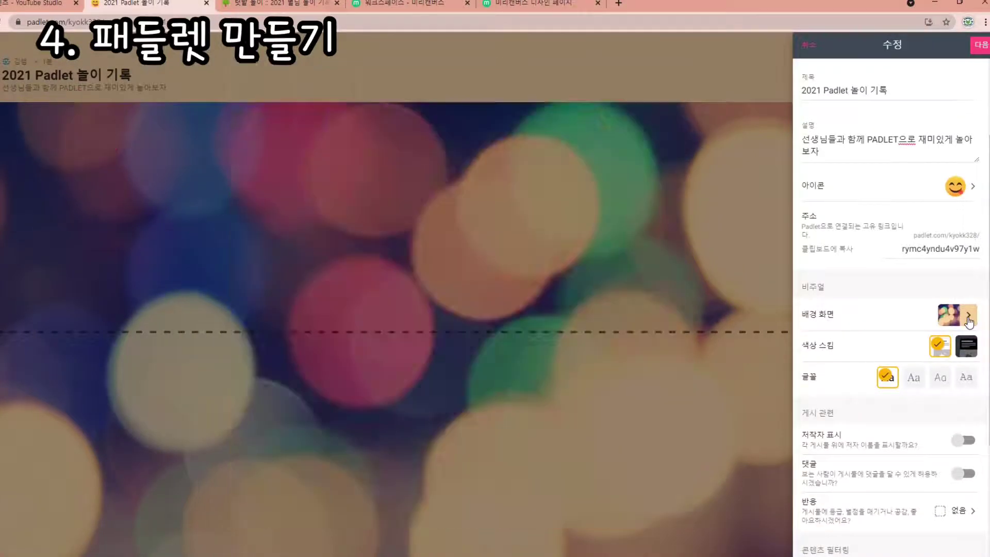
Switch to the sample padlet "텃밭 놀이 :: 2021 별님 놀이 기록" to look at its background
{"action": "left_click", "coordinate": [264, 4]}
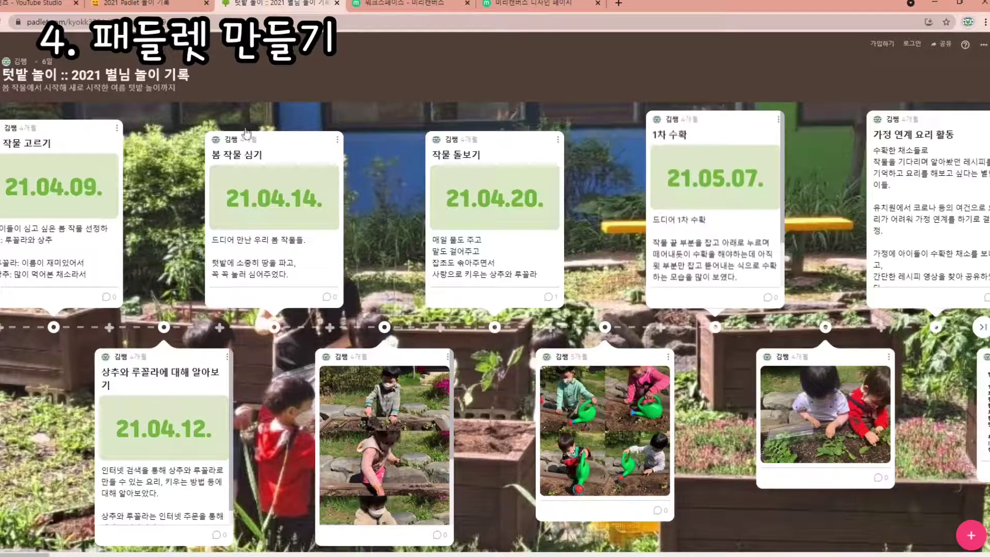
Return to the "2021 Padlet 놀이 기록" padlet and open the computer file selection for uploading a custom background
{"action": "left_click", "coordinate": [155, 4]}
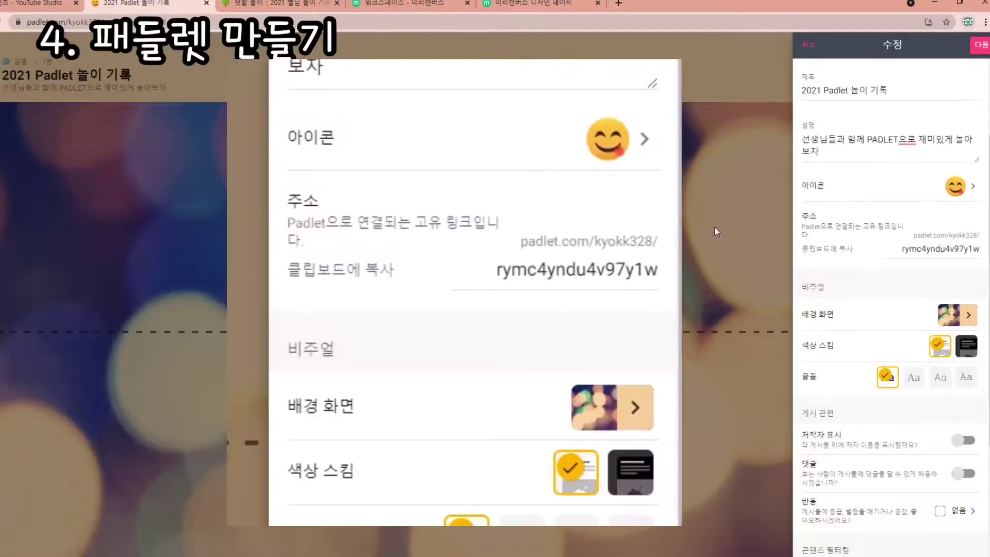
{"action": "left_click", "coordinate": [968, 316]}
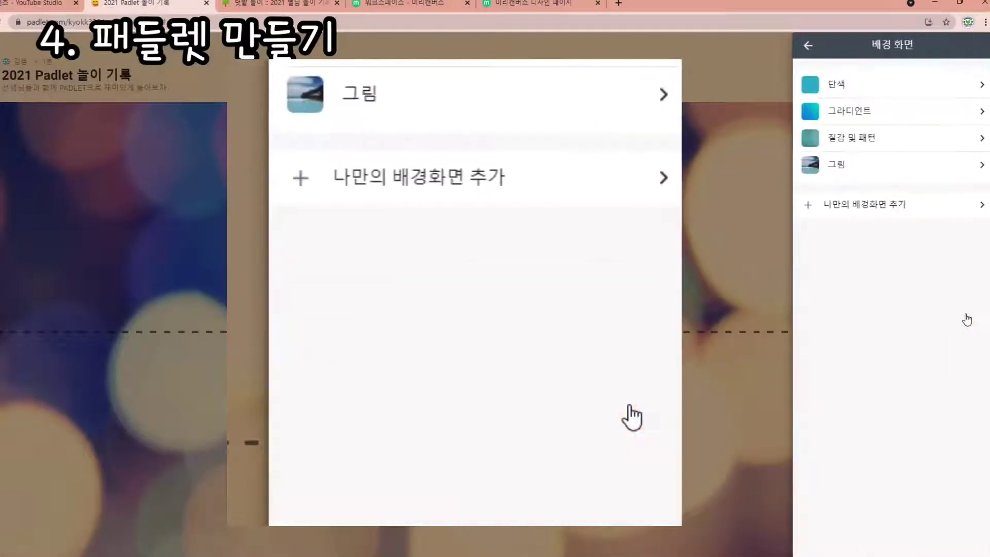
{"action": "left_click", "coordinate": [809, 48]}
{"action": "left_click", "coordinate": [963, 312]}
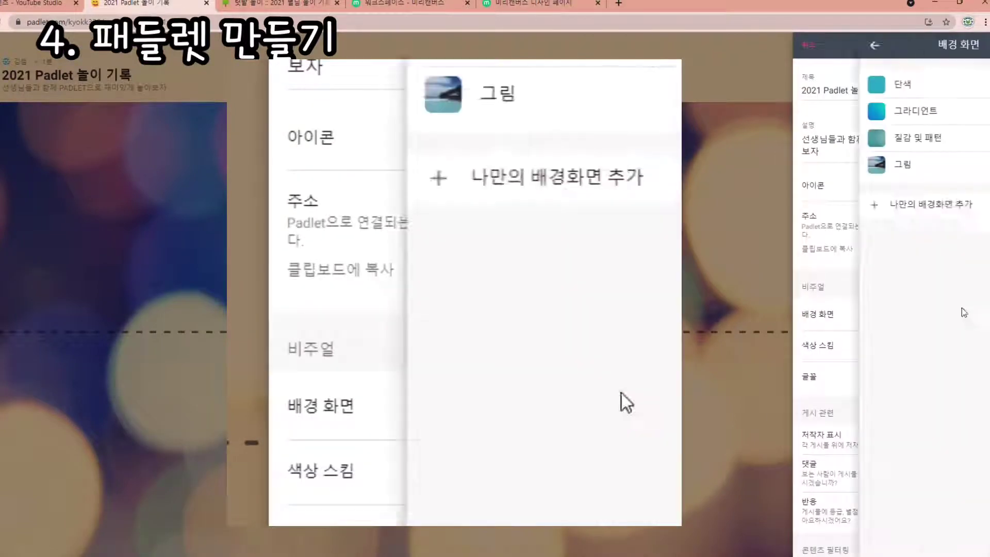
{"action": "left_click", "coordinate": [866, 208]}
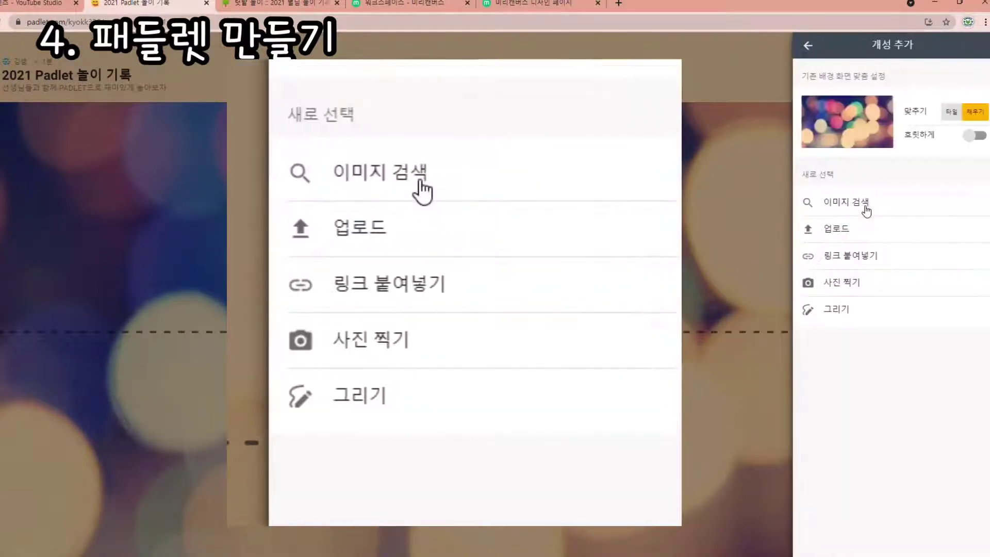
{"action": "left_click", "coordinate": [858, 227]}
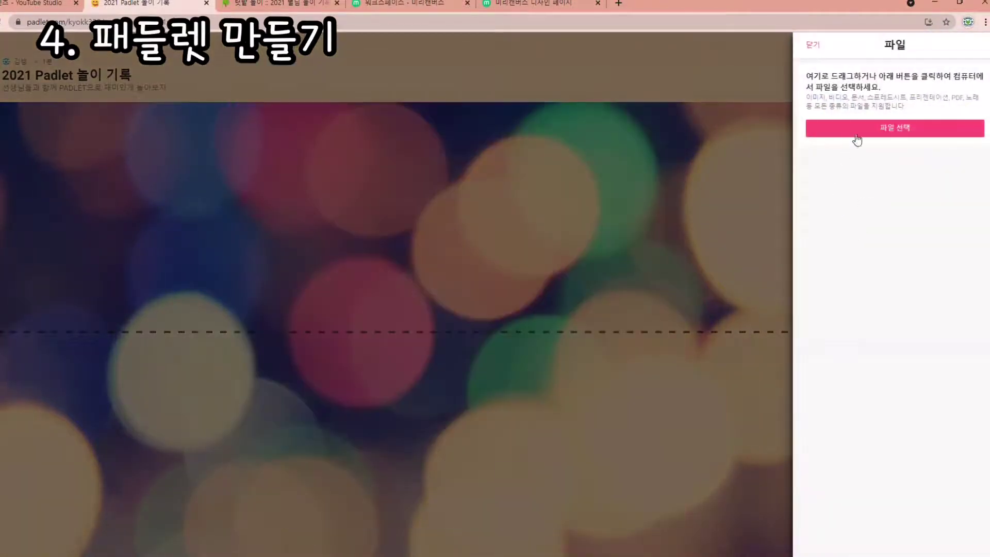
{"action": "left_click", "coordinate": [857, 137]}
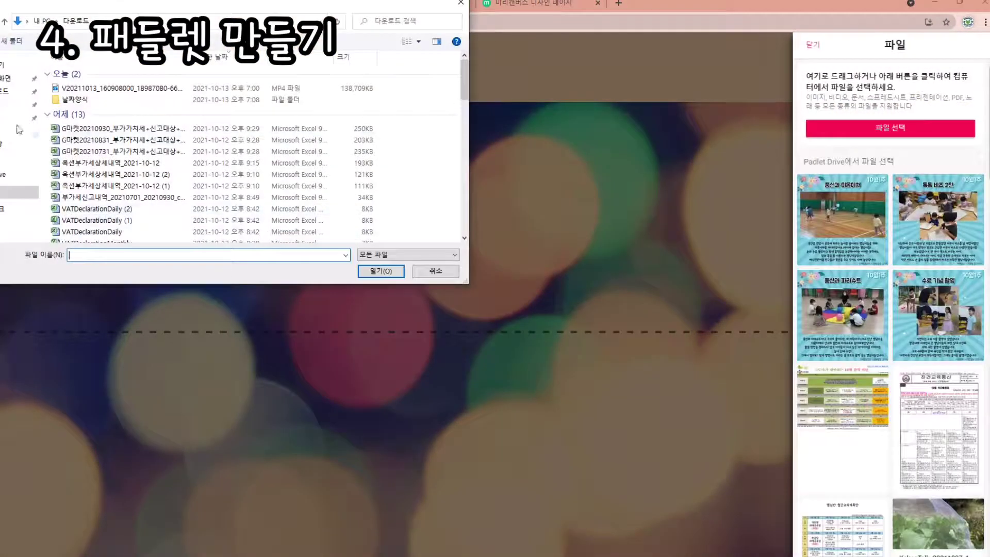
Set the photo of children playing with balloons from the 9-5 folder as the background and return to the padlet's settings
{"action": "left_click", "coordinate": [19, 128]}
{"action": "scroll", "coordinate": [443, 198], "scroll_direction": "down", "scroll_amount": 2}
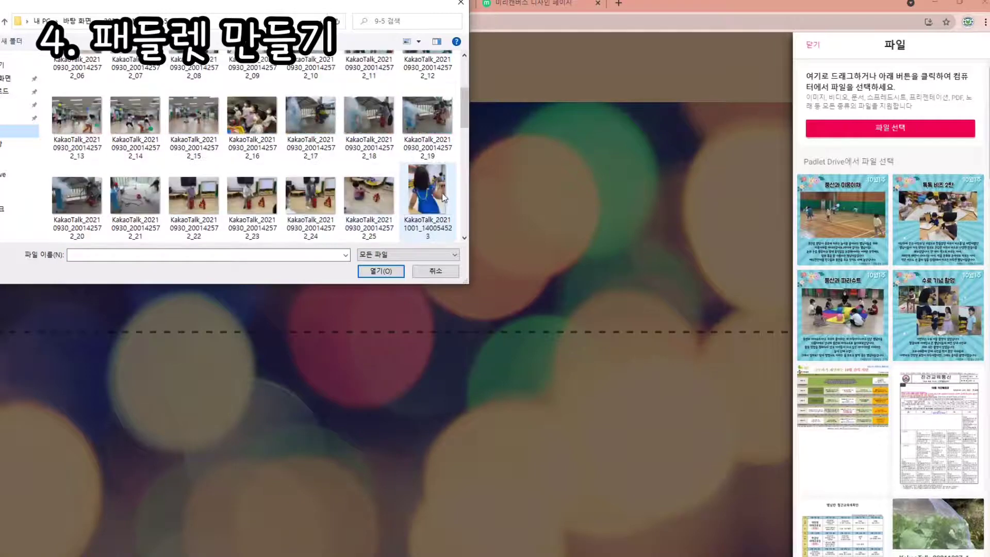
{"action": "scroll", "coordinate": [443, 198], "scroll_direction": "up", "scroll_amount": 2}
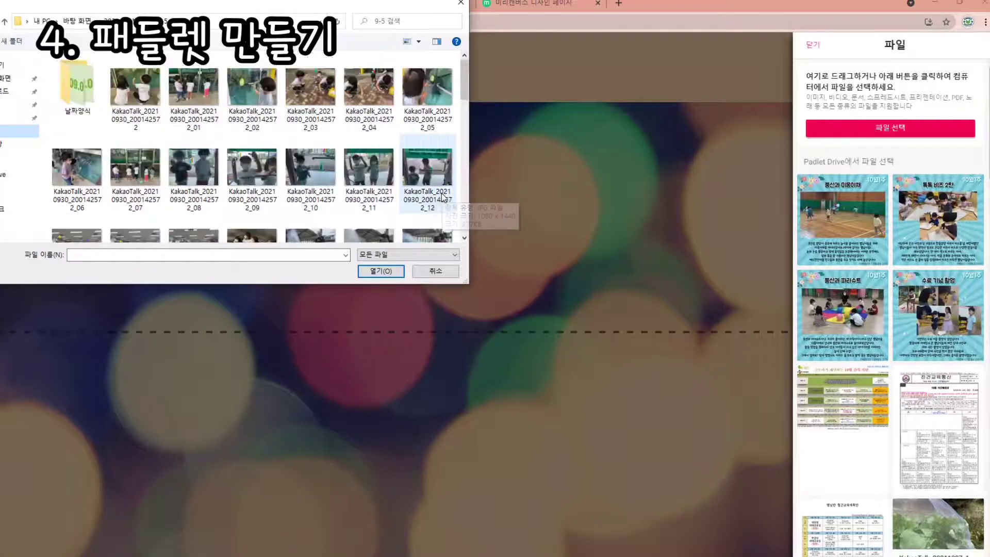
{"action": "double_click", "coordinate": [157, 185]}
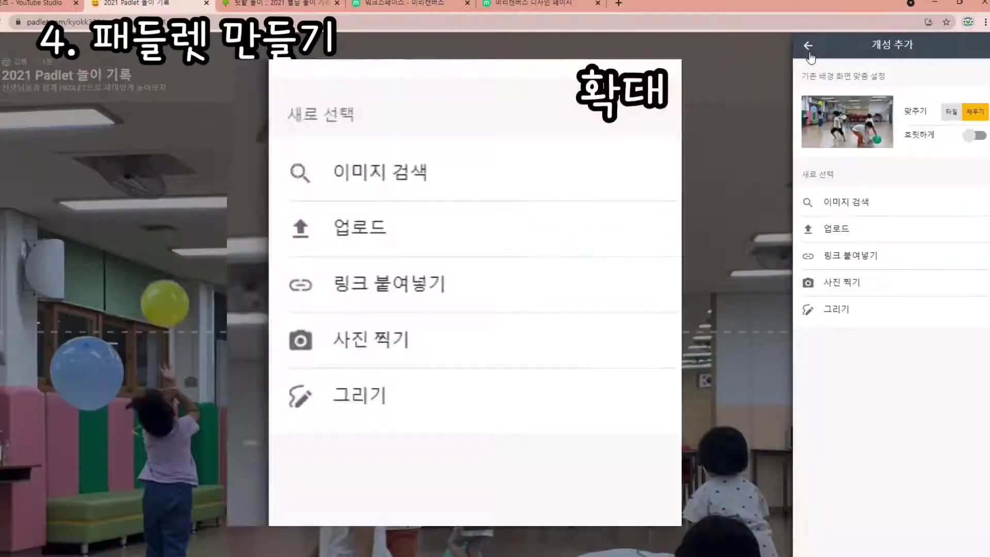
{"action": "left_click", "coordinate": [808, 46]}
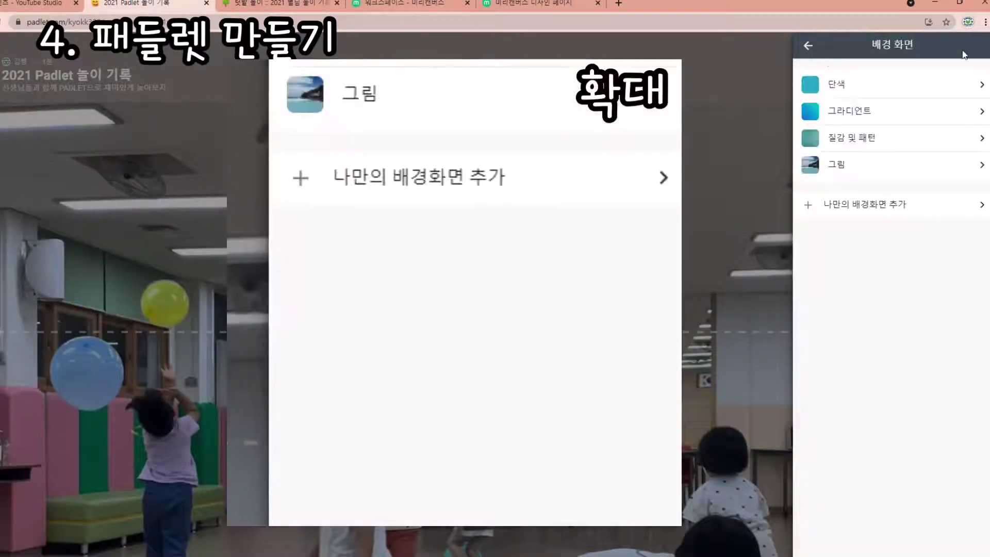
{"action": "left_click", "coordinate": [808, 46]}
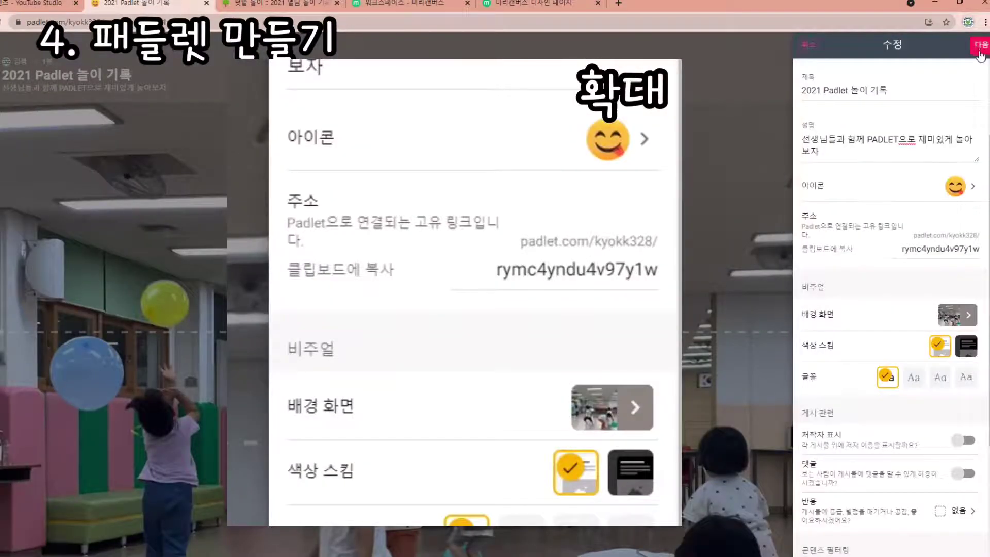
Allow comments on posts, try the vote, star and grade reactions, and settle on the 좋아요 reaction
{"action": "scroll", "coordinate": [950, 418], "scroll_direction": "down", "scroll_amount": 3}
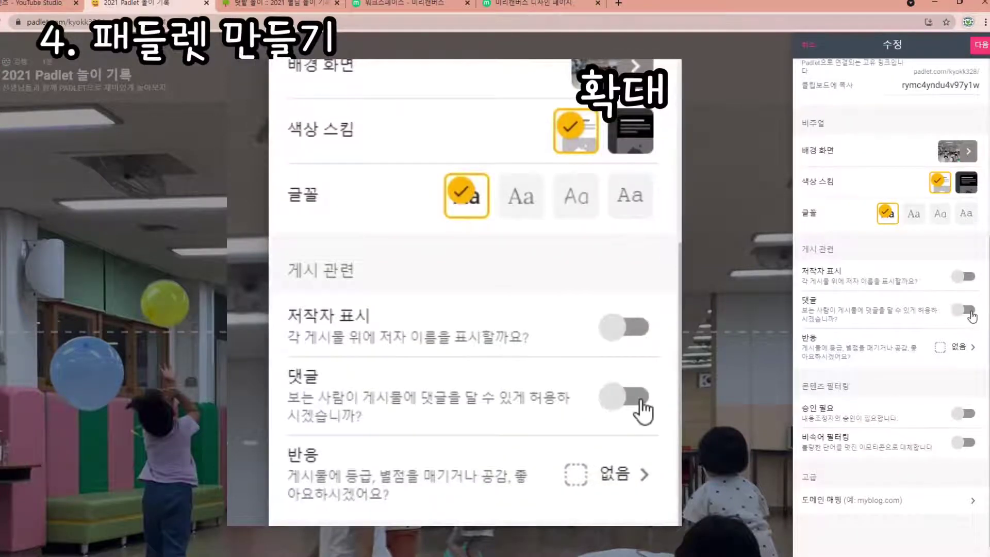
{"action": "left_click", "coordinate": [971, 311]}
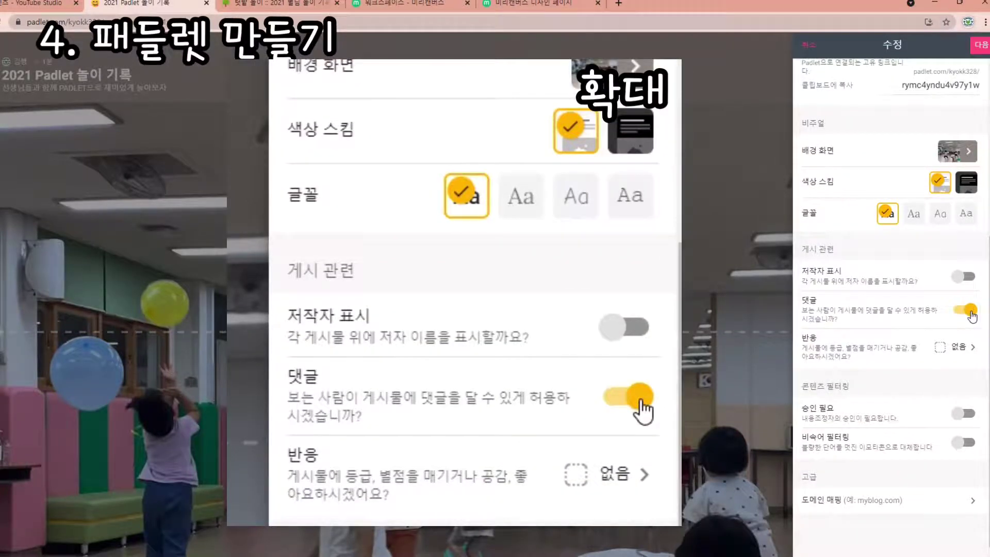
{"action": "left_click", "coordinate": [945, 351]}
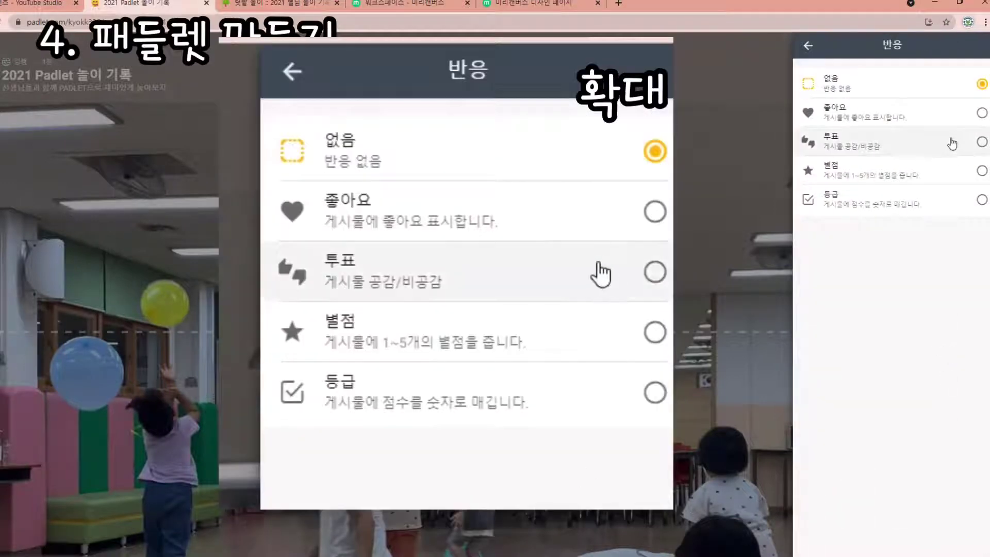
{"action": "left_click", "coordinate": [967, 117]}
{"action": "left_click", "coordinate": [975, 148]}
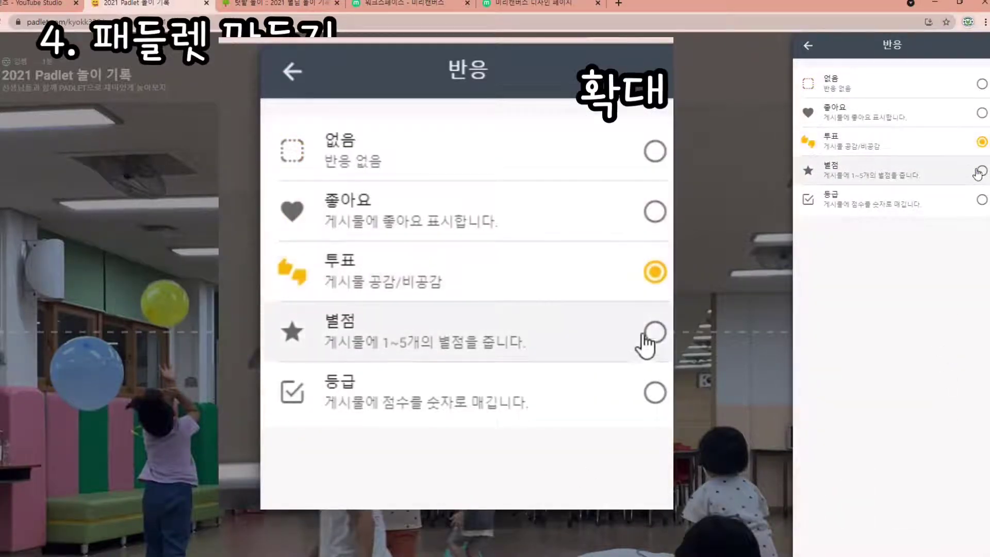
{"action": "left_click", "coordinate": [979, 171]}
{"action": "left_click", "coordinate": [979, 200]}
{"action": "left_click", "coordinate": [979, 113]}
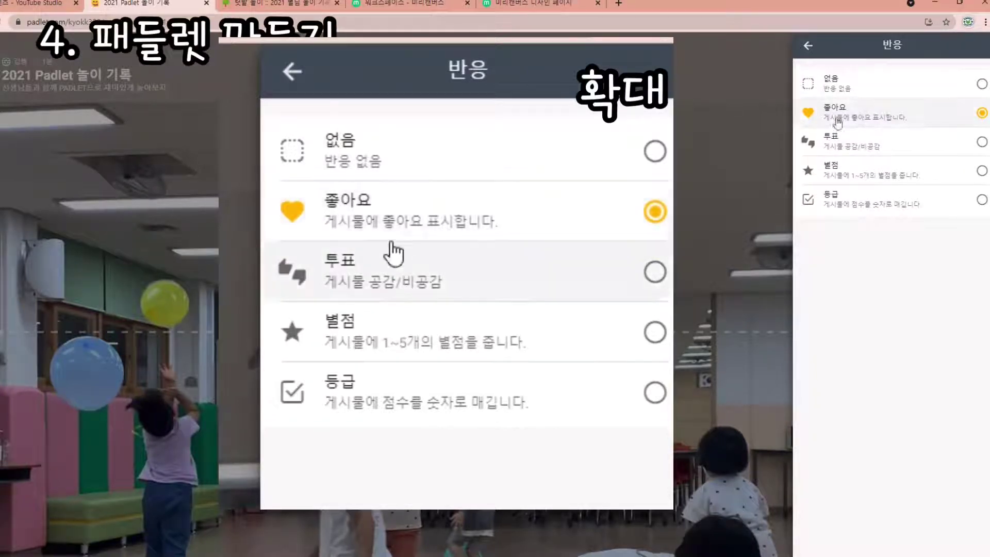
{"action": "left_click", "coordinate": [809, 52]}
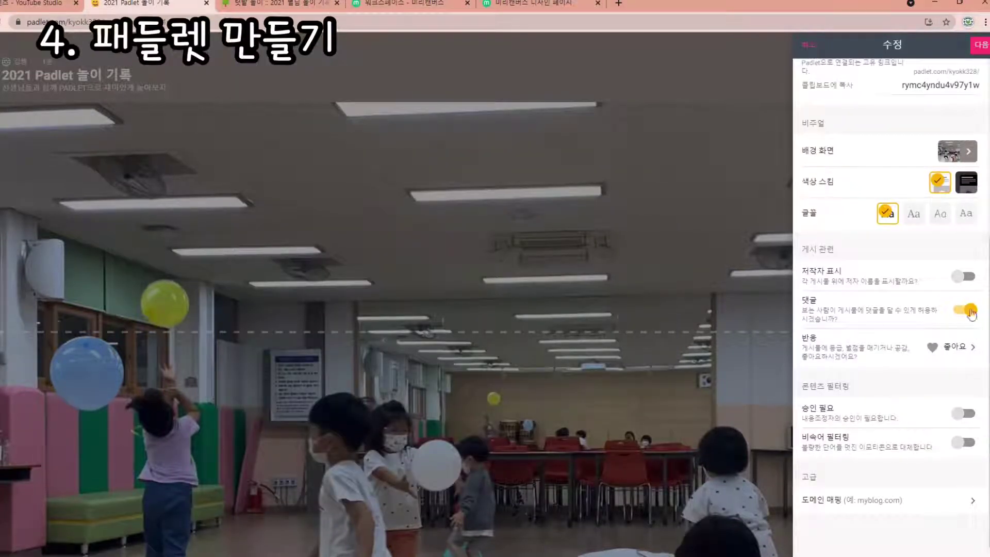
Go through the approval and profanity filtering options, finish the padlet's settings and proceed to posting
{"action": "left_click", "coordinate": [963, 413]}
{"action": "left_click", "coordinate": [969, 443]}
{"action": "left_click", "coordinate": [980, 45]}
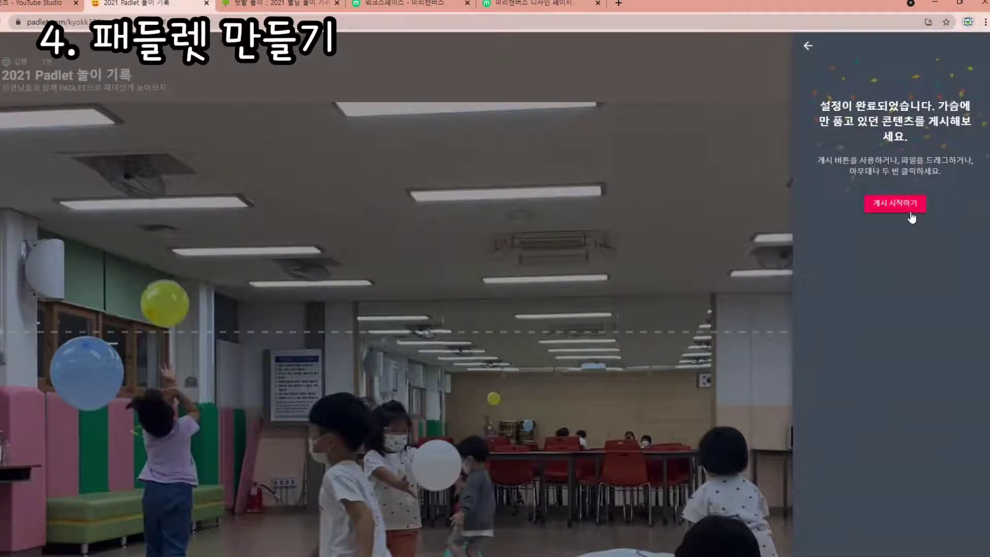
{"action": "left_click", "coordinate": [911, 205]}
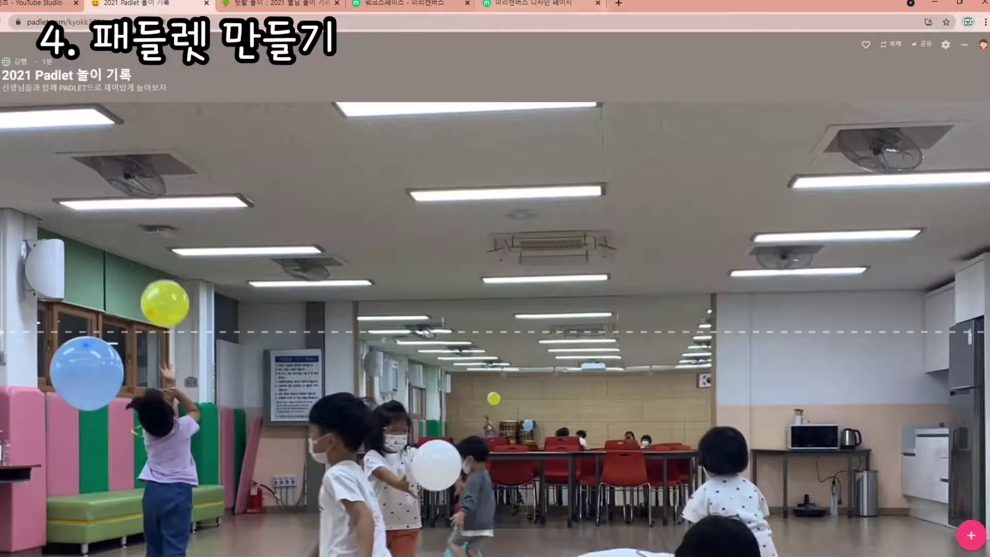
Open padlet.com in a new tab, view "2021 Padlet 놀이 기록" from the dashboard, and return to the padlet's original tab
{"action": "left_click", "coordinate": [618, 4]}
{"action": "type", "text": "padlet.com"}
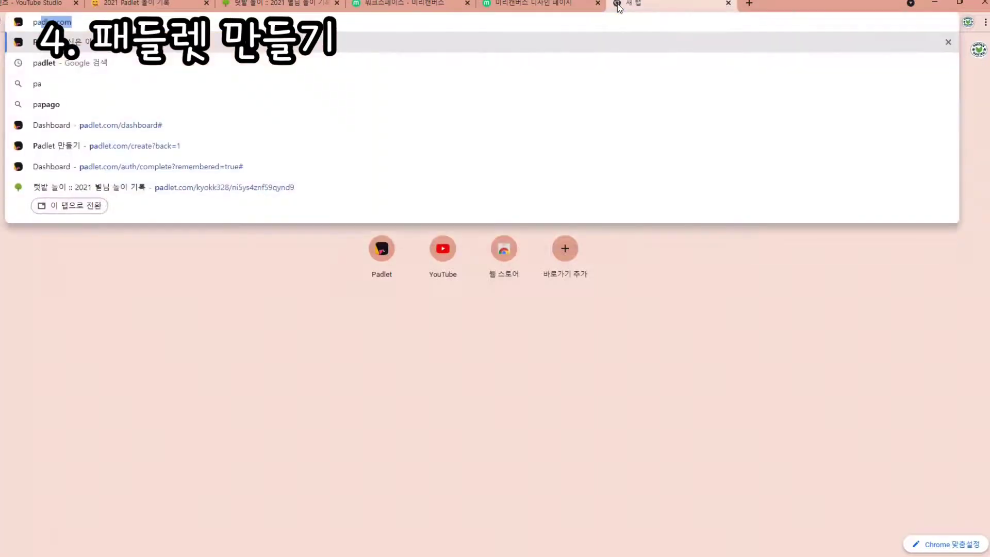
{"action": "key", "text": "Return"}
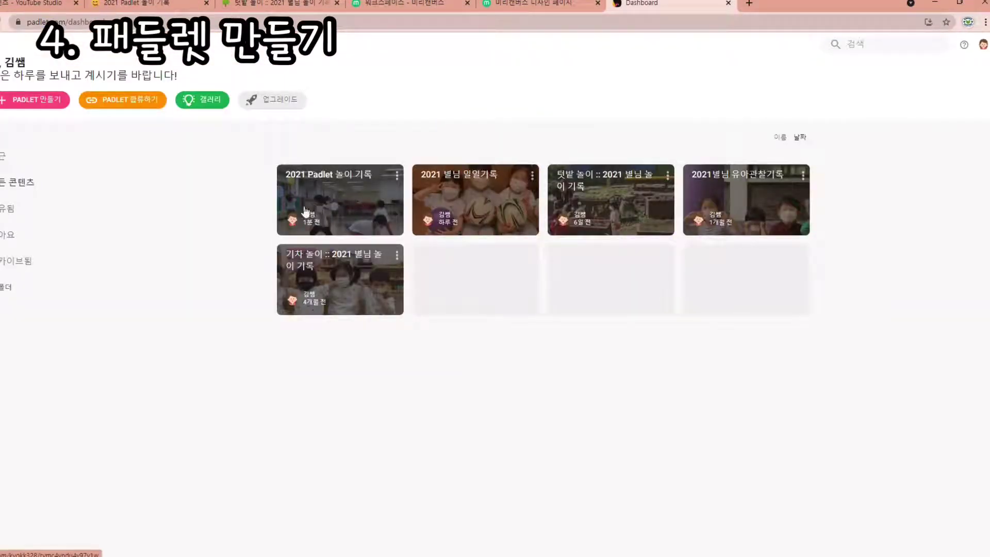
{"action": "left_click", "coordinate": [342, 185]}
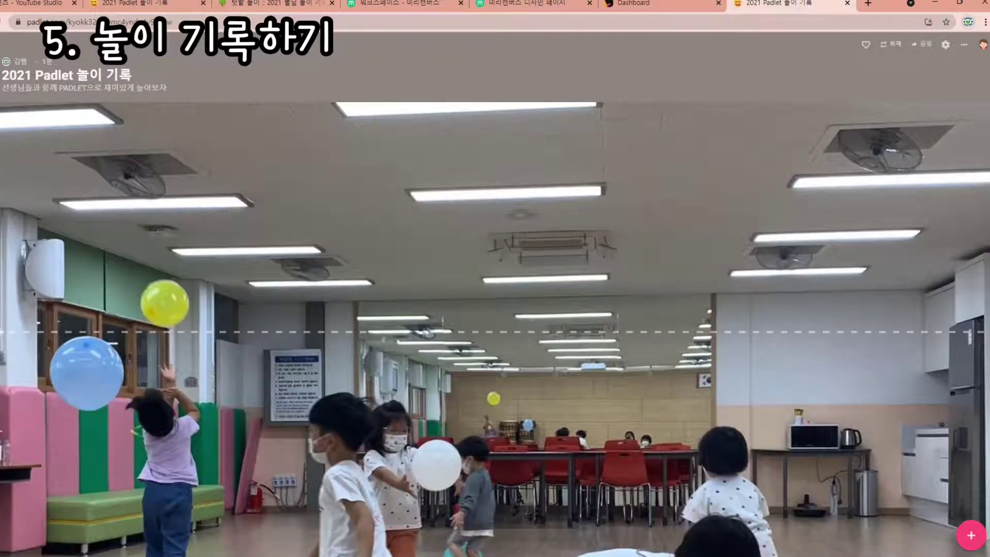
{"action": "left_click", "coordinate": [848, 3]}
{"action": "left_click", "coordinate": [171, 10]}
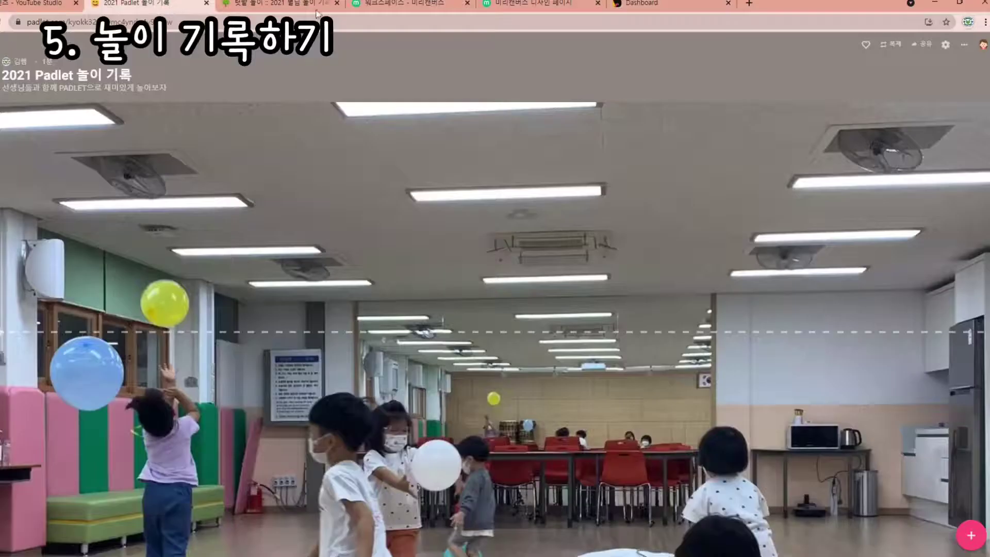
Start a new post, examine the 21.04.09. date image on the sample padlet's card, and return to the new post
{"action": "left_click", "coordinate": [971, 535]}
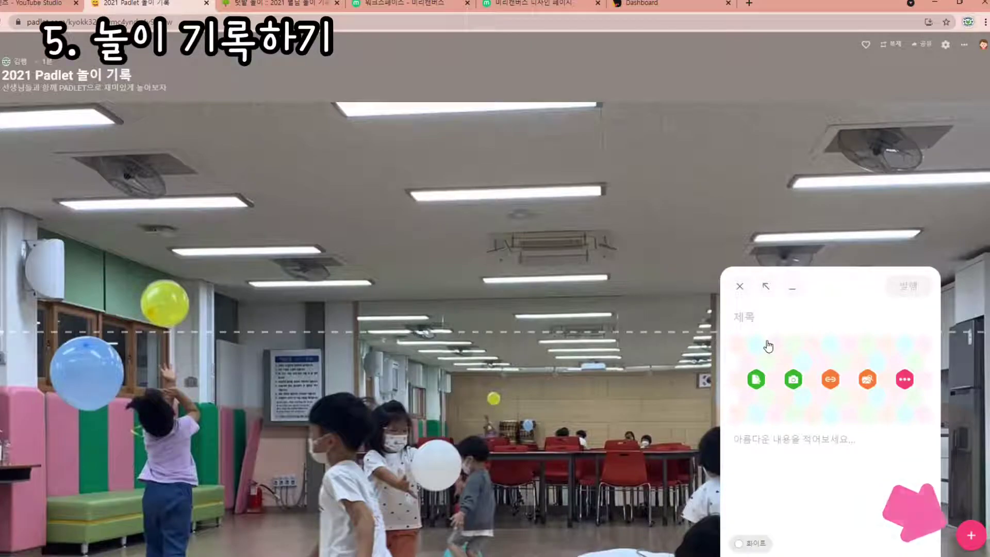
{"action": "key", "text": "ctrl+Tab"}
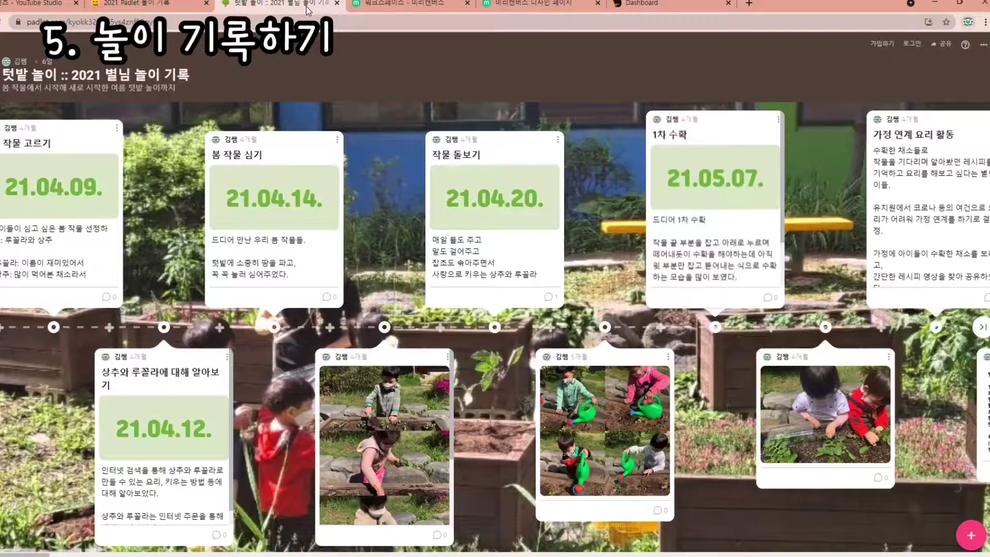
{"action": "left_click", "coordinate": [60, 193]}
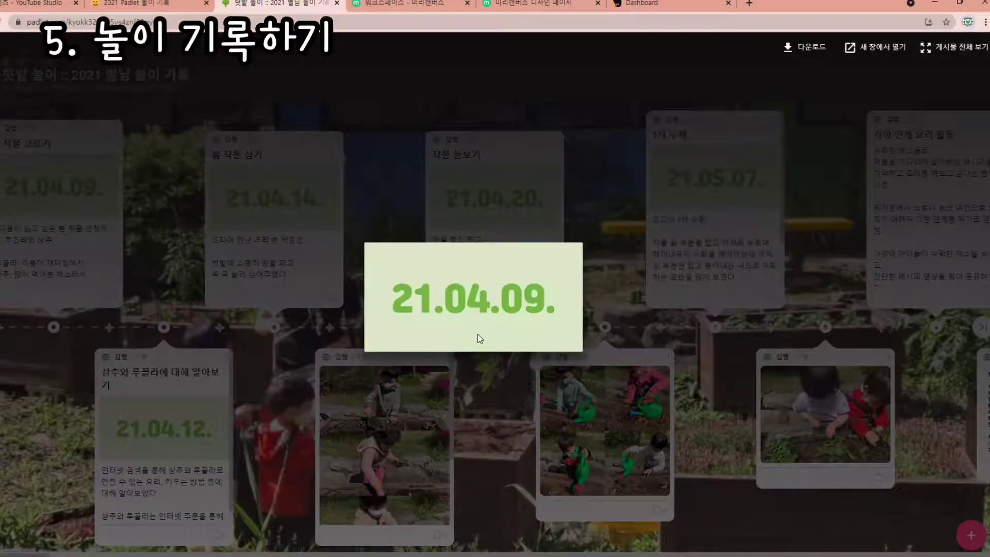
{"action": "left_click", "coordinate": [134, 242]}
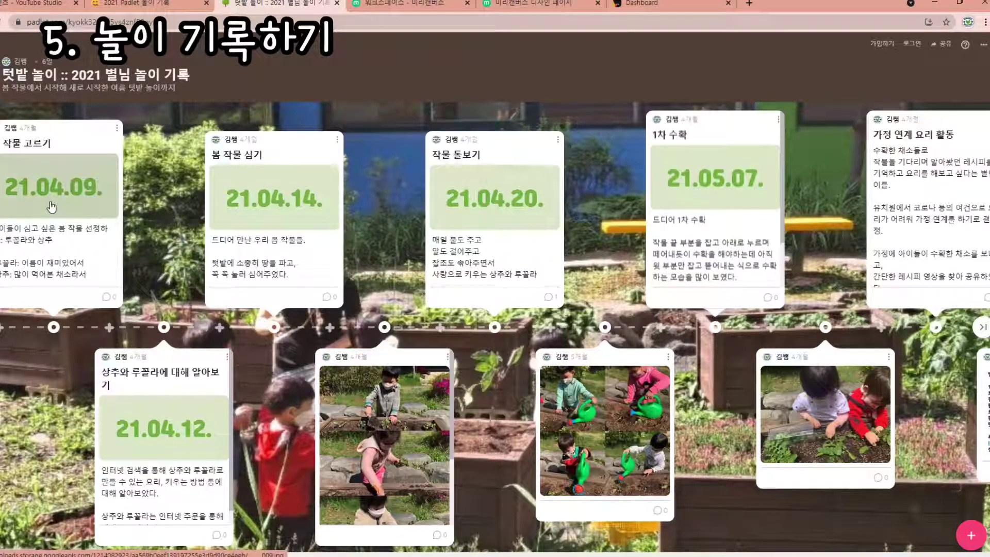
{"action": "left_click", "coordinate": [151, 5]}
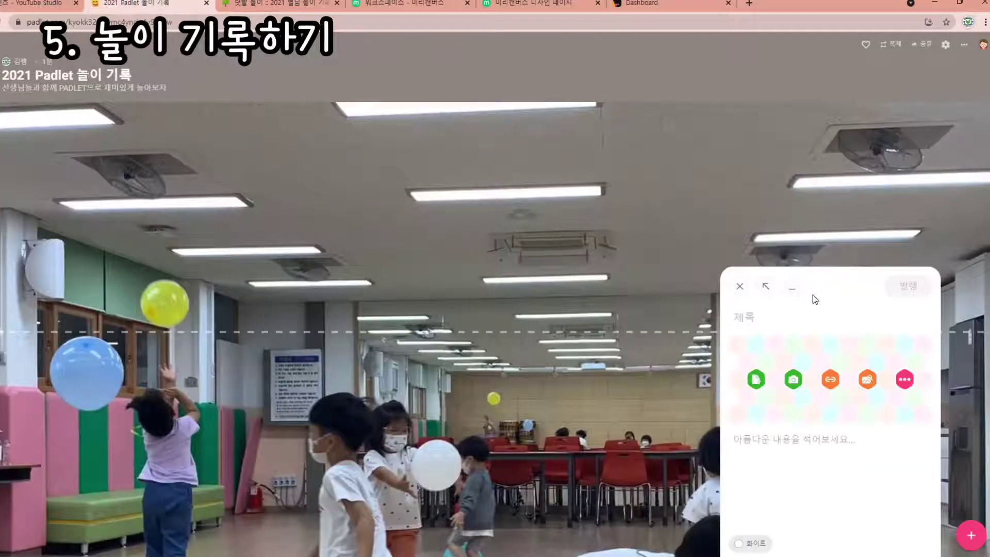
Title the new post "10월 13일"
{"action": "type", "text": "21"}
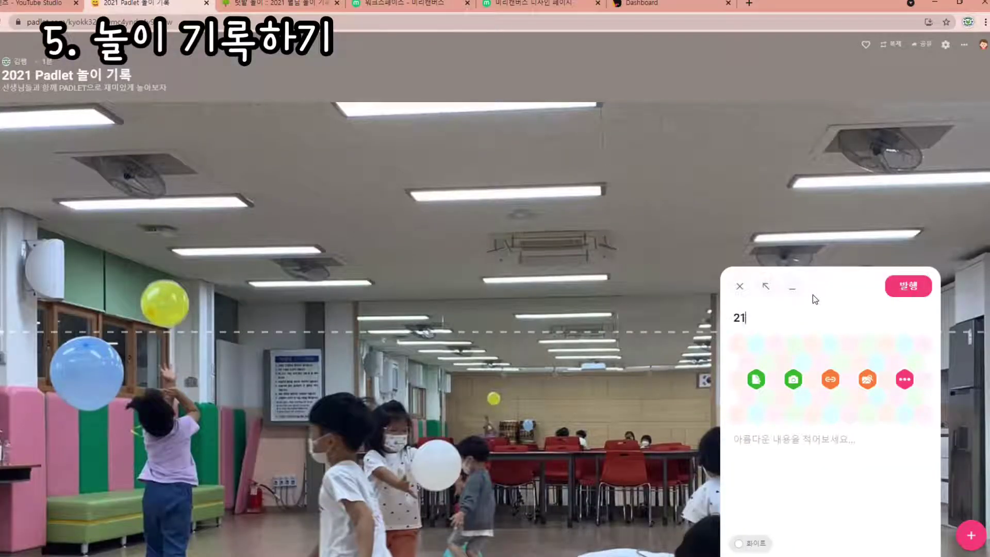
{"action": "key", "text": "BackSpace"}
{"action": "key", "text": "BackSpace"}
{"action": "type", "text": "10dnjf 1"}
{"action": "key", "text": "BackSpace"}
{"action": "key", "text": "BackSpace"}
{"action": "key", "text": "BackSpace"}
{"action": "key", "text": "BackSpace"}
{"action": "key", "text": "BackSpace"}
{"action": "key", "text": "BackSpace"}
{"action": "key", "text": "Hangul"}
{"action": "type", "text": "월 13일"}
Write "오늘 패들릿을 처음으로 생성하였다." as the post's body text
{"action": "key", "text": "Tab"}
{"action": "type", "text": "오늘 "}
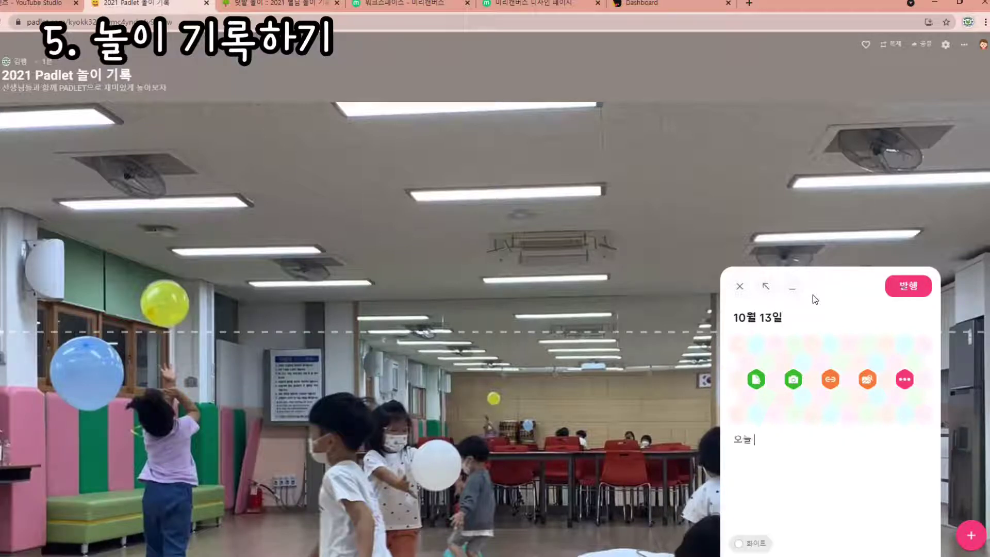
{"action": "type", "text": "패들릿을 처음의으로 생성하였다."}
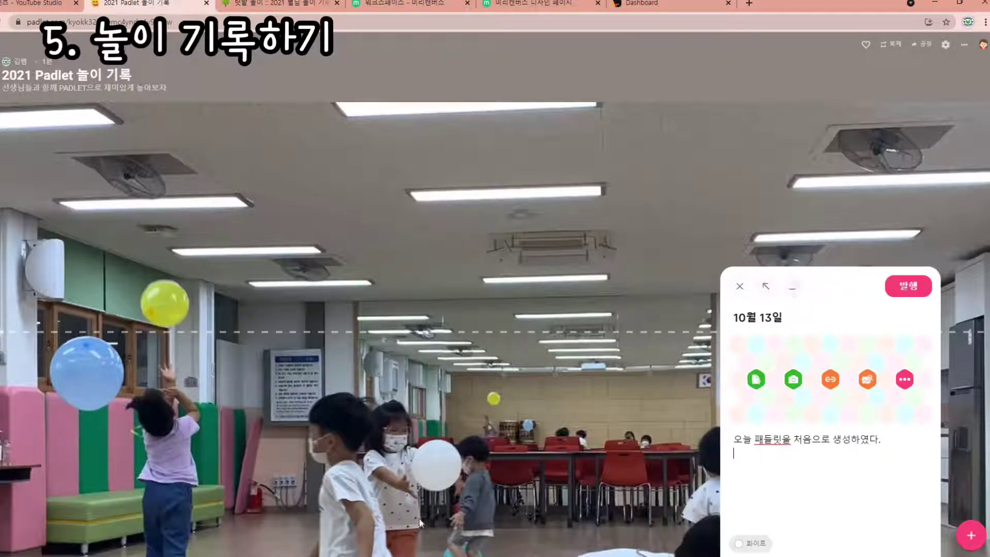
Attach the photo of the child seen from behind with a bead necklace from the 9-5 folder and publish the post
{"action": "key", "text": "super+e"}
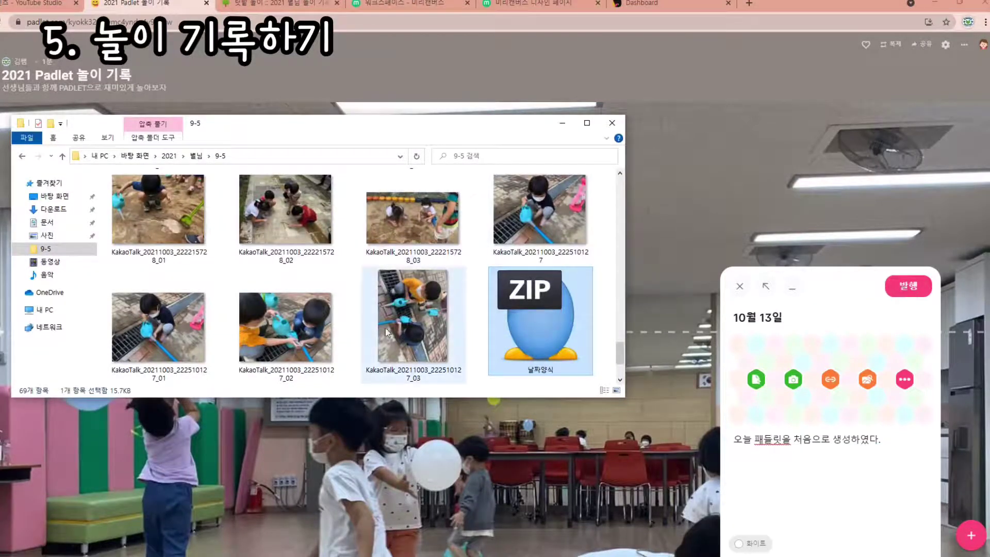
{"action": "scroll", "coordinate": [354, 331], "scroll_direction": "down", "scroll_amount": 2}
{"action": "scroll", "coordinate": [279, 306], "scroll_direction": "up", "scroll_amount": 5}
{"action": "scroll", "coordinate": [278, 306], "scroll_direction": "up", "scroll_amount": 5}
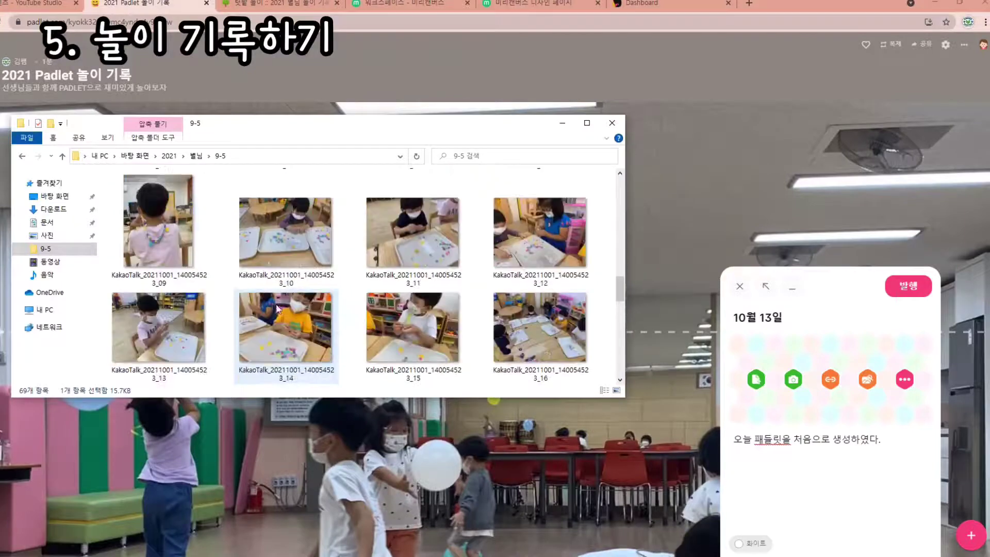
{"action": "left_click_drag", "start_coordinate": [158, 222], "coordinate": [774, 396]}
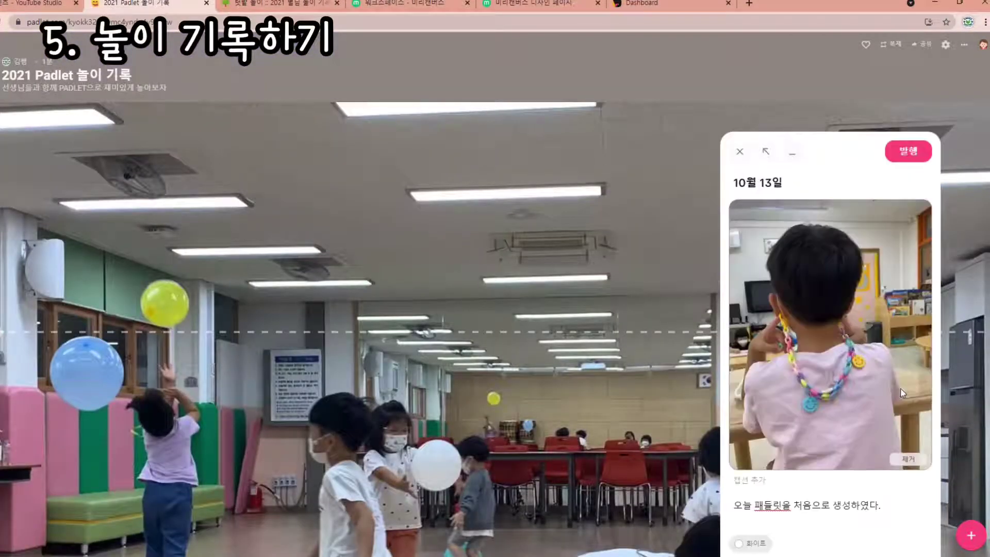
{"action": "left_click", "coordinate": [907, 157]}
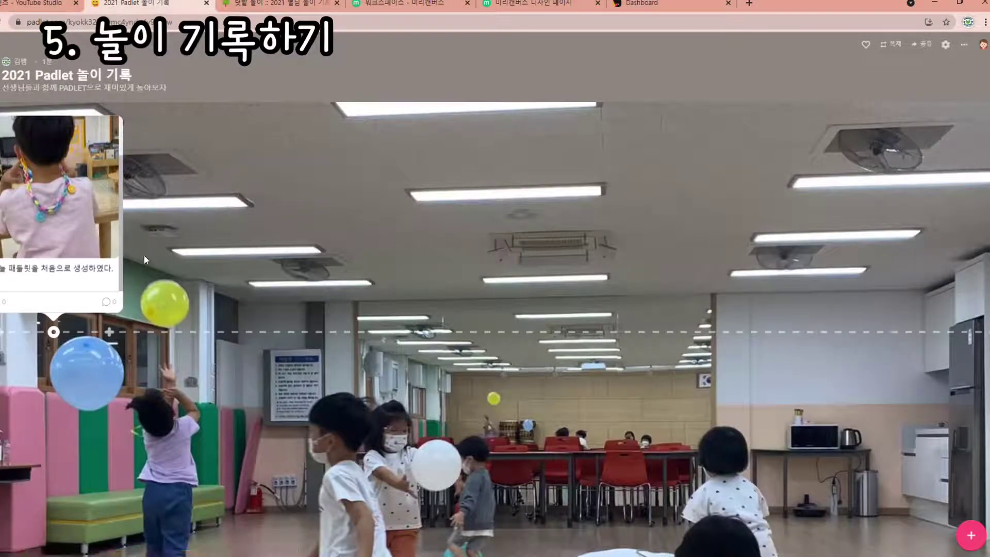
Start a new post, examine the planting photo card on the sample garden-play padlet, and return to the play record padlet
{"action": "left_click", "coordinate": [110, 332]}
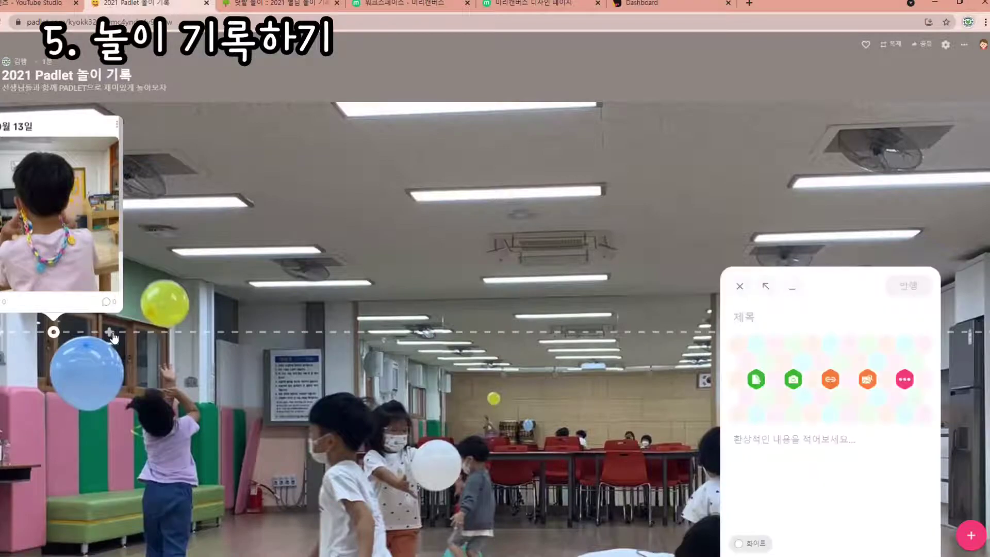
{"action": "left_click", "coordinate": [254, 6]}
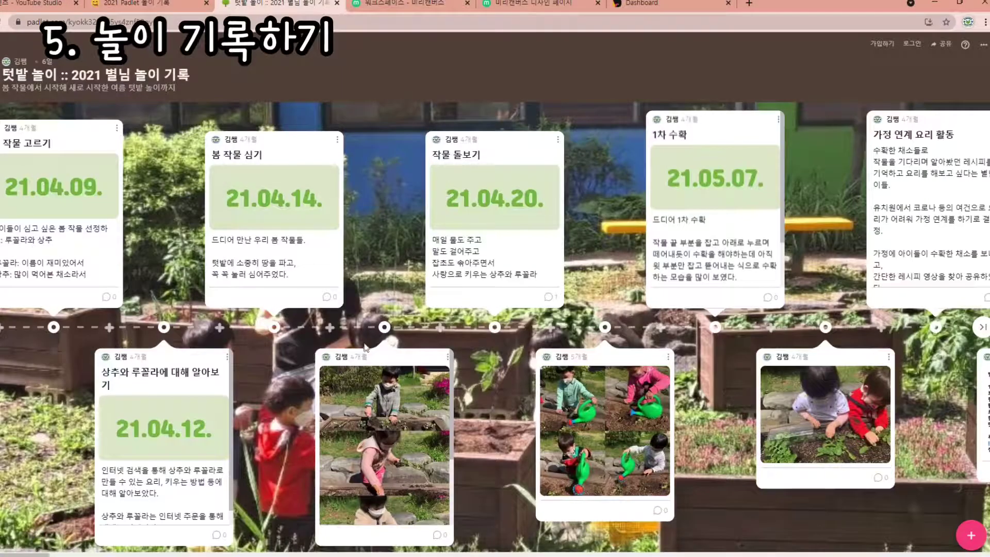
{"action": "scroll", "coordinate": [383, 401], "scroll_direction": "down", "scroll_amount": 2}
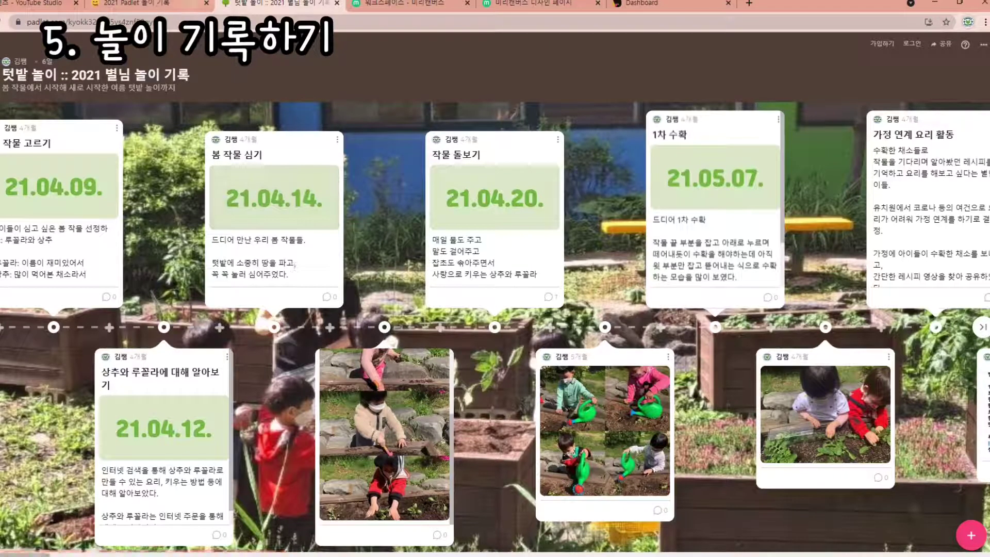
{"action": "left_click", "coordinate": [158, 4]}
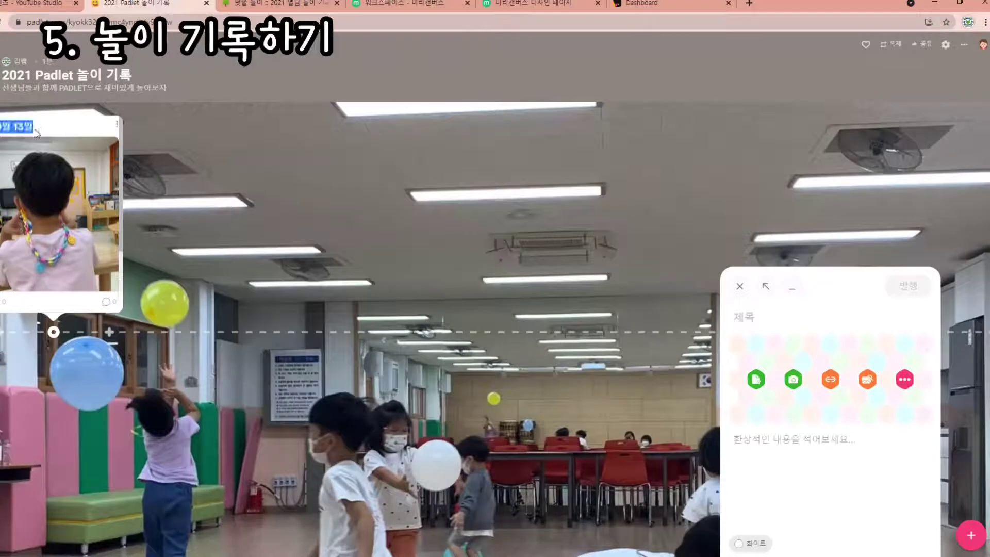
Read through the published 10월 13일 post, discard the blank draft, and view the post in its editor
{"action": "scroll", "coordinate": [77, 178], "scroll_direction": "down", "scroll_amount": 1}
{"action": "scroll", "coordinate": [103, 182], "scroll_direction": "up", "scroll_amount": 1}
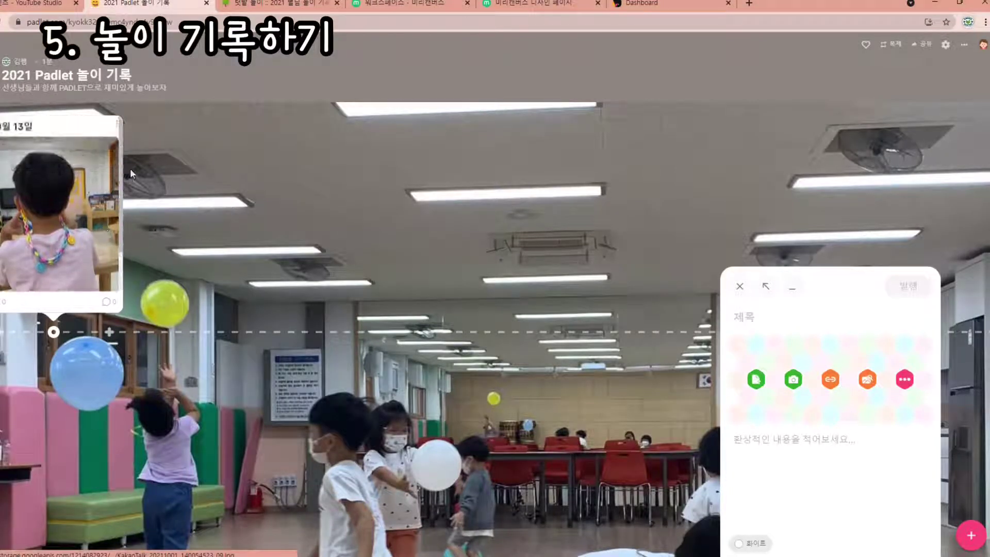
{"action": "scroll", "coordinate": [103, 181], "scroll_direction": "down", "scroll_amount": 1}
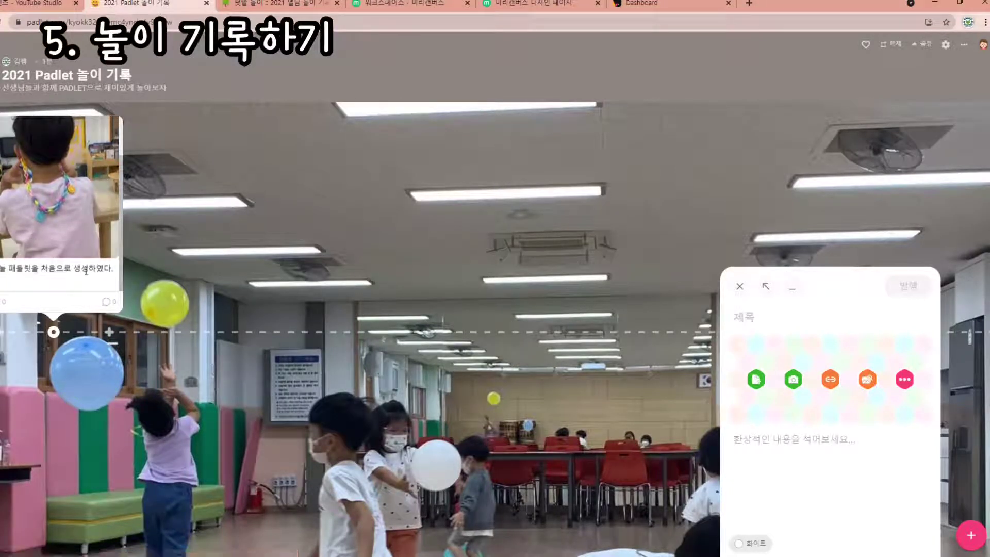
{"action": "left_click", "coordinate": [739, 286]}
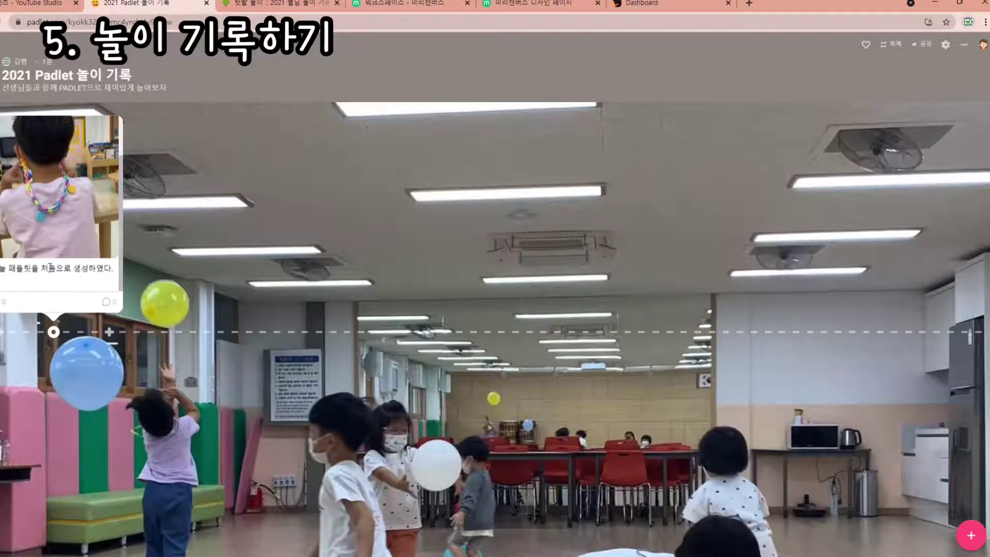
{"action": "double_click", "coordinate": [80, 271]}
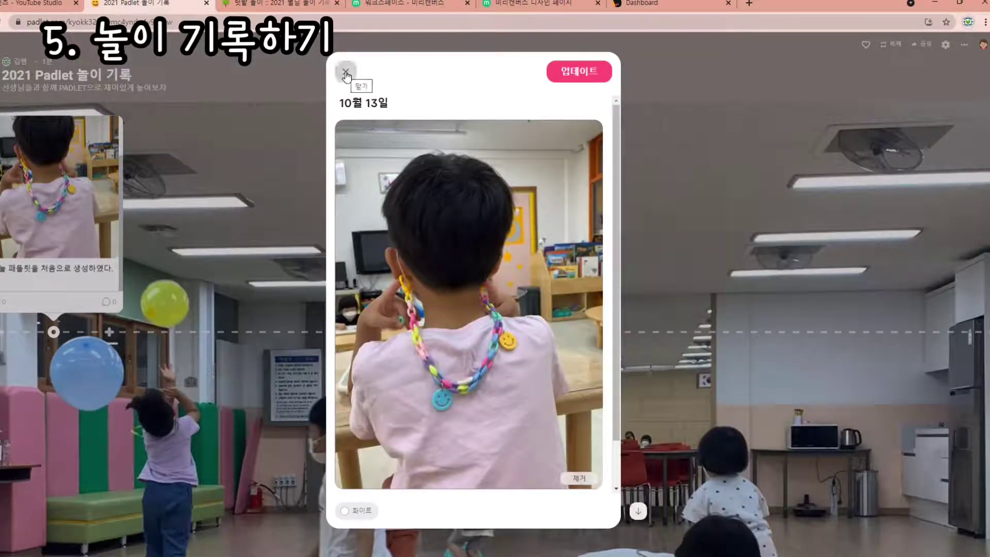
{"action": "left_click", "coordinate": [346, 73]}
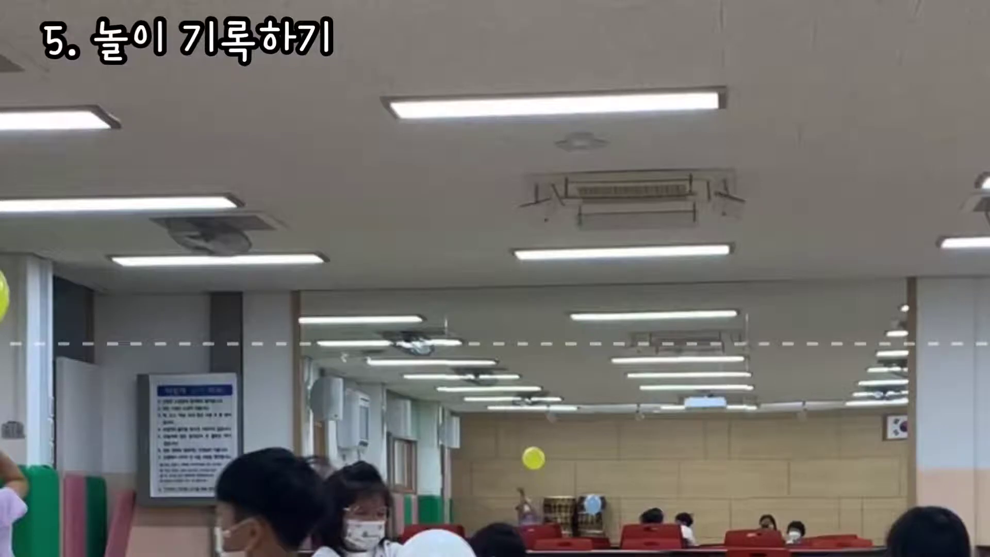
Start a new post and title it "10월 14일"
{"action": "double_click", "coordinate": [184, 343]}
{"action": "type", "text": "10월 1"}
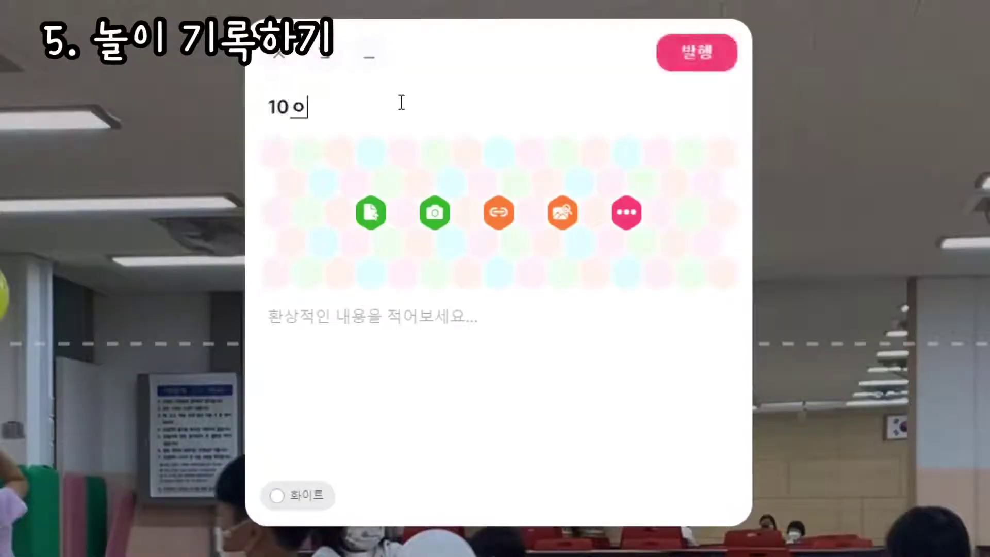
{"action": "type", "text": "3"}
{"action": "key", "text": "BackSpace"}
{"action": "type", "text": "4"}
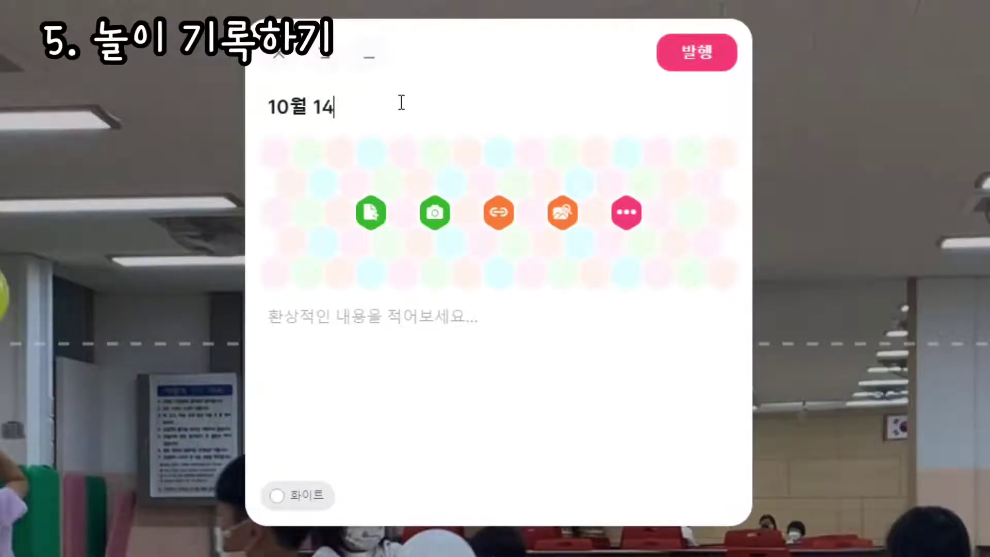
{"action": "type", "text": "일"}
{"action": "key", "text": "Return"}
Write "오늘은 패들릿에 새로운 컨텐츠를 올려보기로 하였다." as the post's body text and publish the post
{"action": "type", "text": "외늘은 패들릿이"}
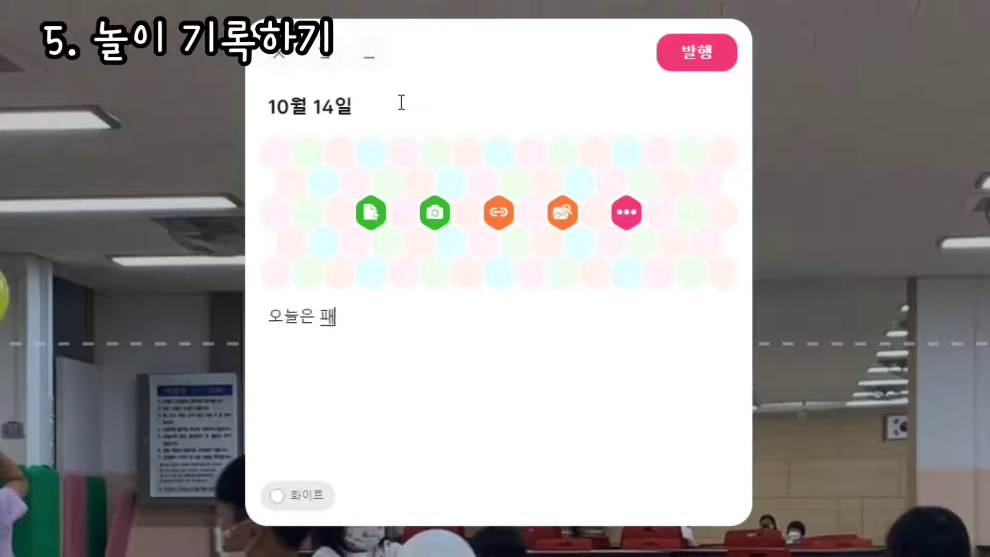
{"action": "key", "text": "BackSpace"}
{"action": "type", "text": "에 새로운 "}
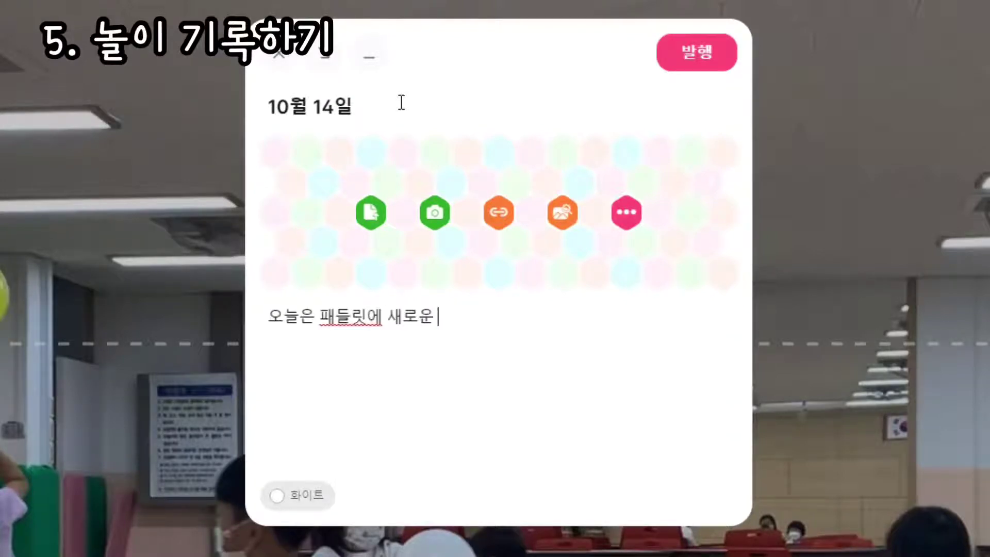
{"action": "type", "text": "컨텐츠"}
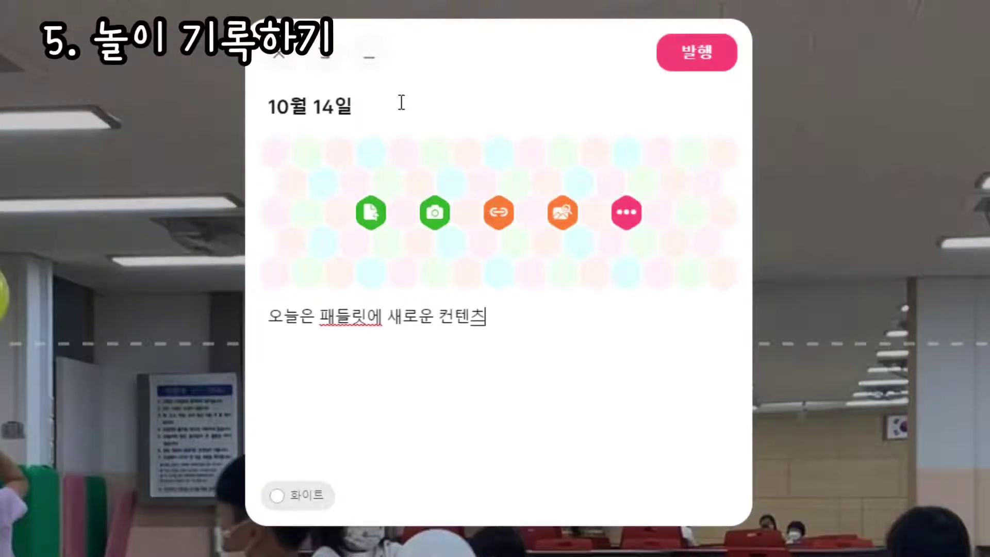
{"action": "type", "text": "를 외려"}
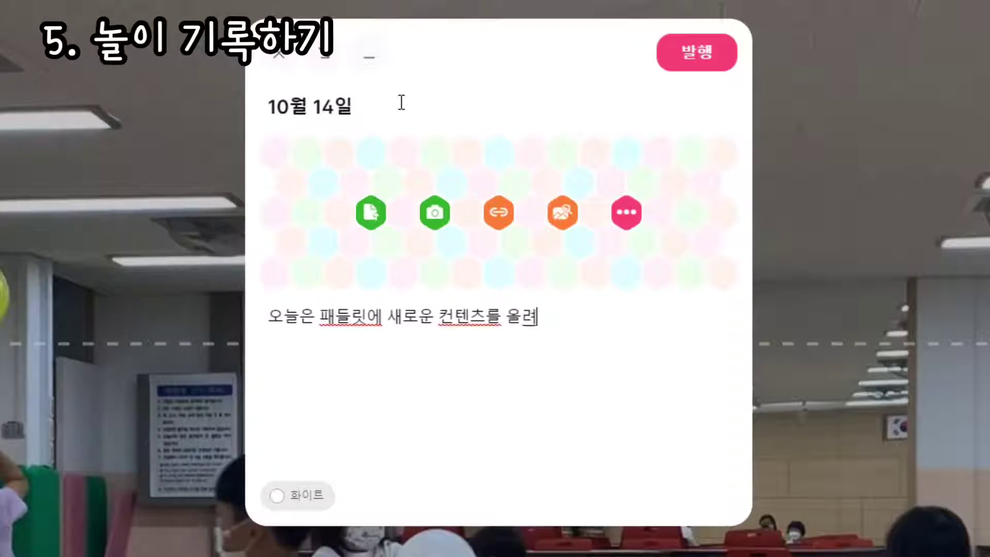
{"action": "type", "text": "보기로 하였다."}
{"action": "key", "text": "Return"}
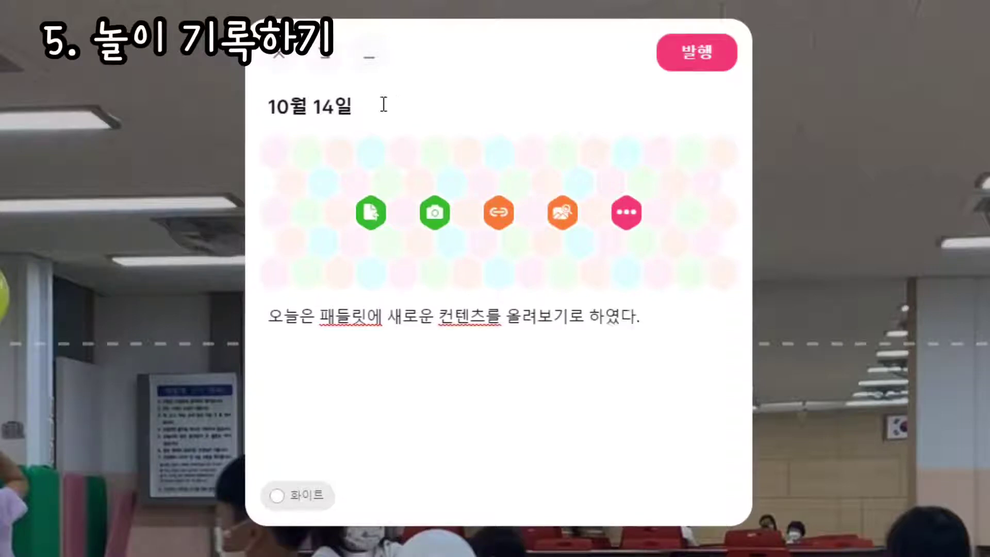
{"action": "left_click", "coordinate": [669, 52]}
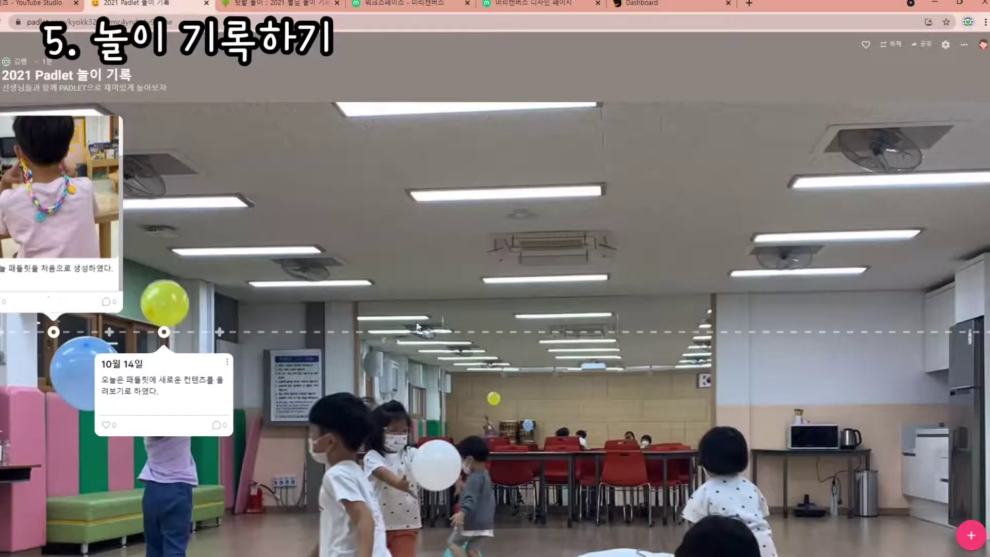
Add a new post after the 10월 14일 post on the timeline and title it "10월 15일"
{"action": "left_click", "coordinate": [220, 332]}
{"action": "type", "text": "1"}
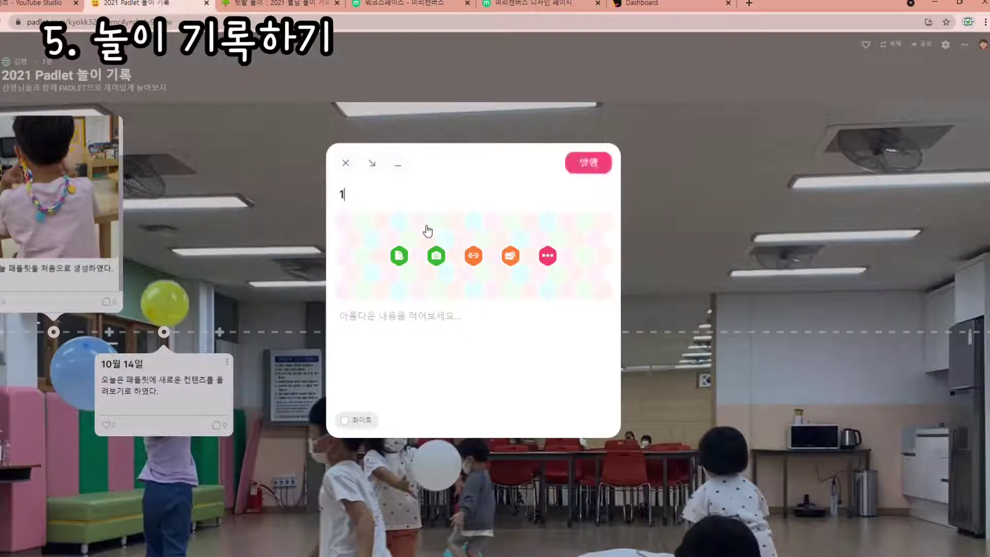
{"action": "type", "text": "0워ㄹ 15일"}
{"action": "key", "text": "Tab"}
Write "유튜브로 패들릿 만드는 방법을 공유해야겠다." as the body, attach the photo of two children at the green board, and publish
{"action": "type", "text": "유튜브로 패들릿 만드는 방법을 공유해야겠다."}
{"action": "left_click", "coordinate": [399, 255]}
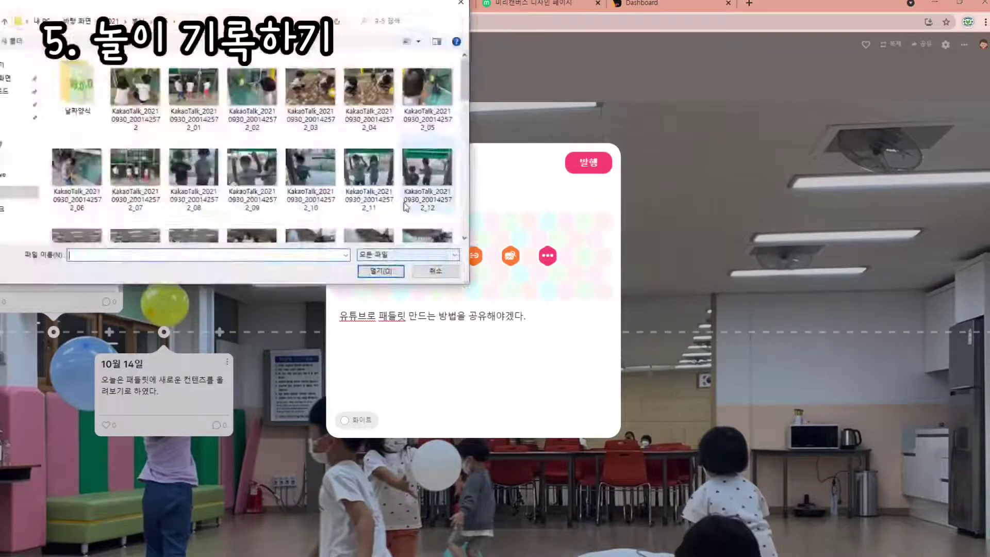
{"action": "double_click", "coordinate": [406, 206]}
{"action": "left_click", "coordinate": [588, 163]}
Add a "10월 18일" post after the 10월 15일 post with the photo of one child drawing on the board
{"action": "left_click", "coordinate": [400, 255]}
{"action": "double_click", "coordinate": [406, 206]}
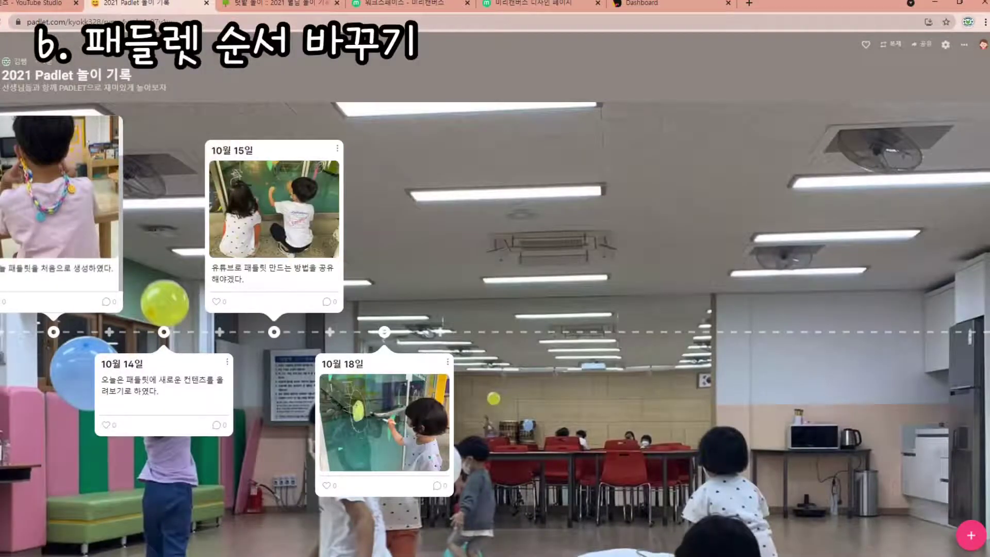
Glance at the sample padlet's timeline, return, and start a post titled "10월 16일" after the 10월 18일 post
{"action": "left_click", "coordinate": [279, 3]}
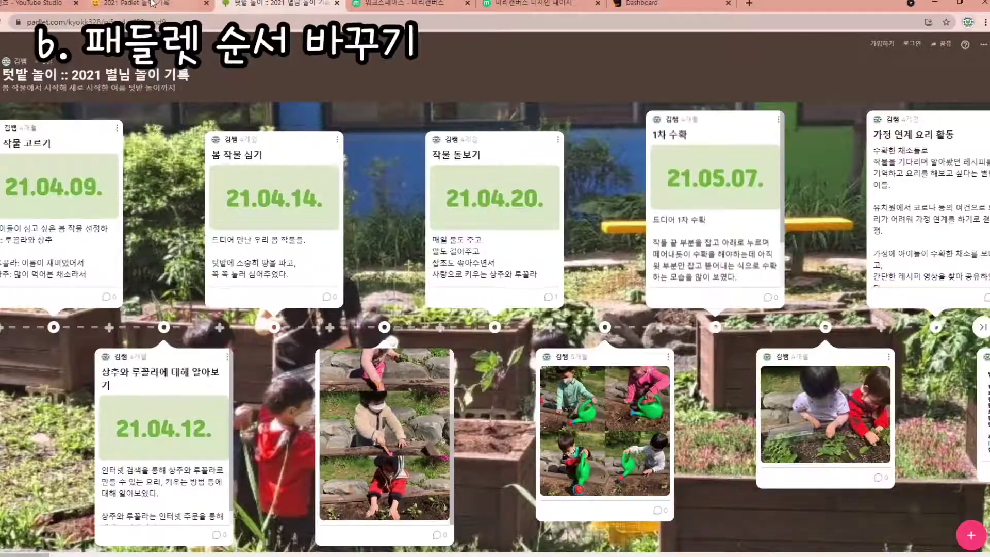
{"action": "left_click", "coordinate": [135, 3]}
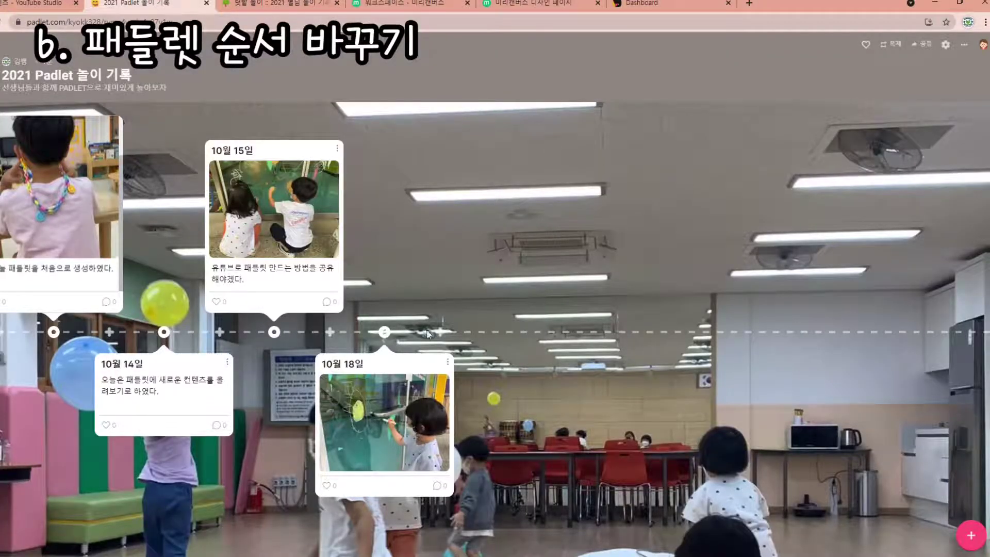
{"action": "left_click", "coordinate": [440, 332]}
{"action": "type", "text": "10"}
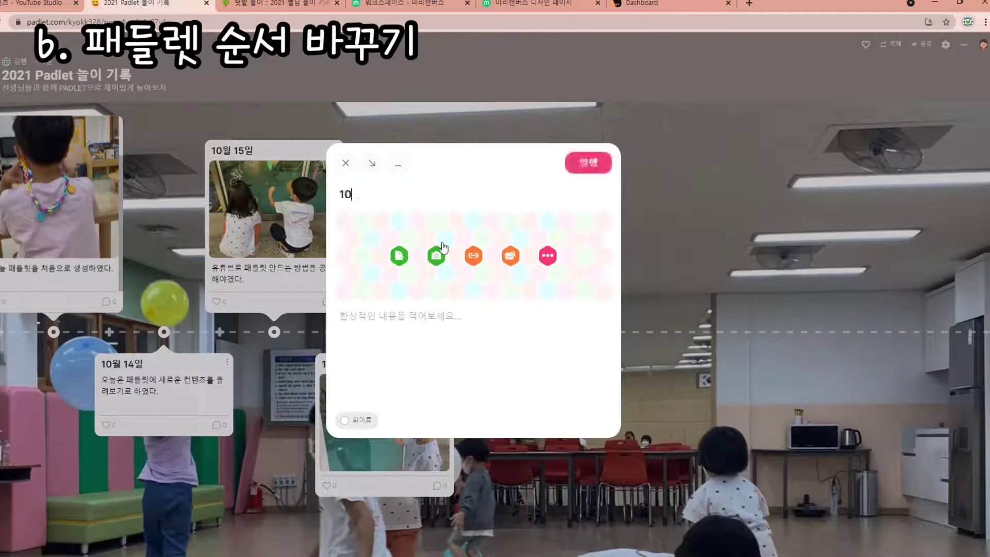
{"action": "type", "text": "우"}
{"action": "type", "text": " 16일"}
Write "깜빡하고 기록을 못했다." as the 10월 16일 post's body text and publish the post
{"action": "left_click", "coordinate": [469, 314]}
{"action": "type", "text": "깜"}
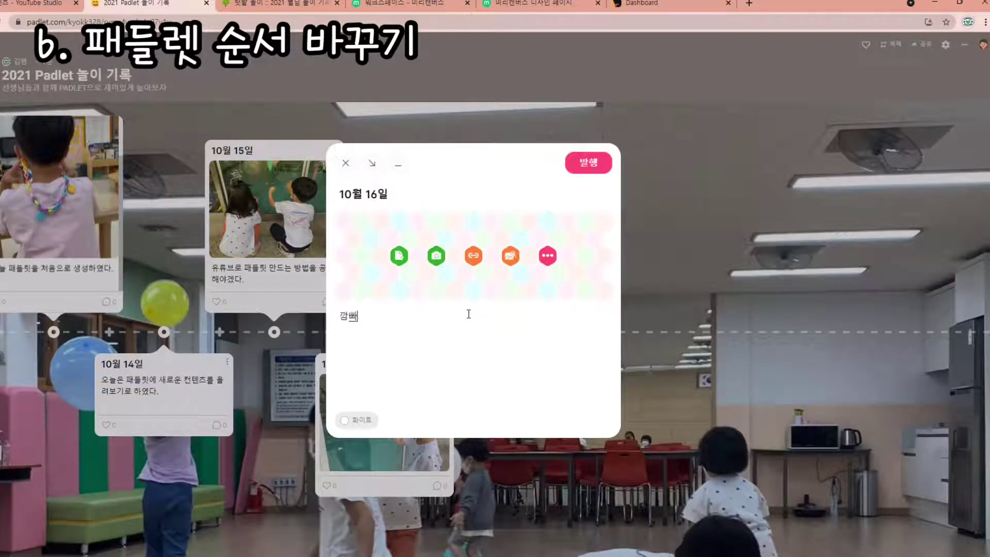
{"action": "type", "text": "빡하고 기록을 못해"}
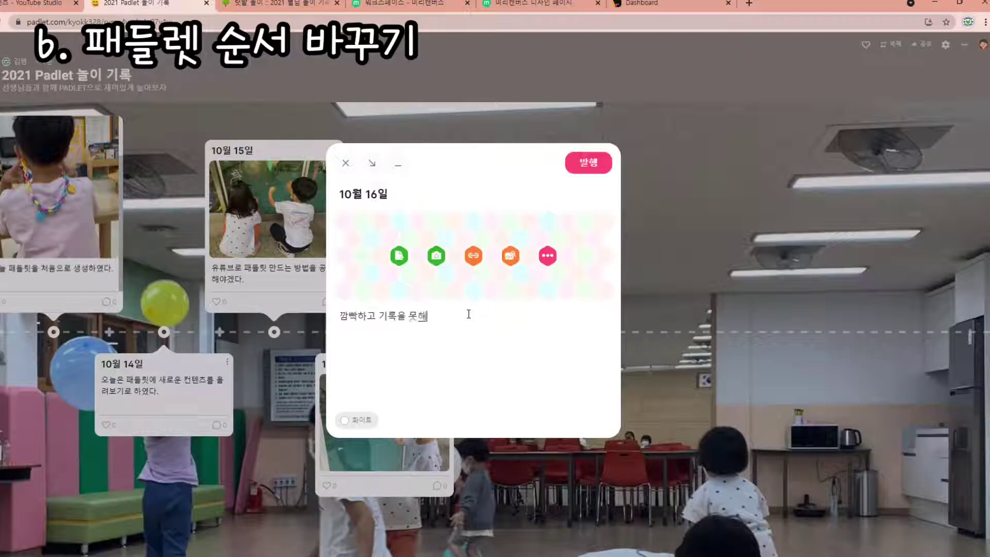
{"action": "left_click", "coordinate": [603, 161]}
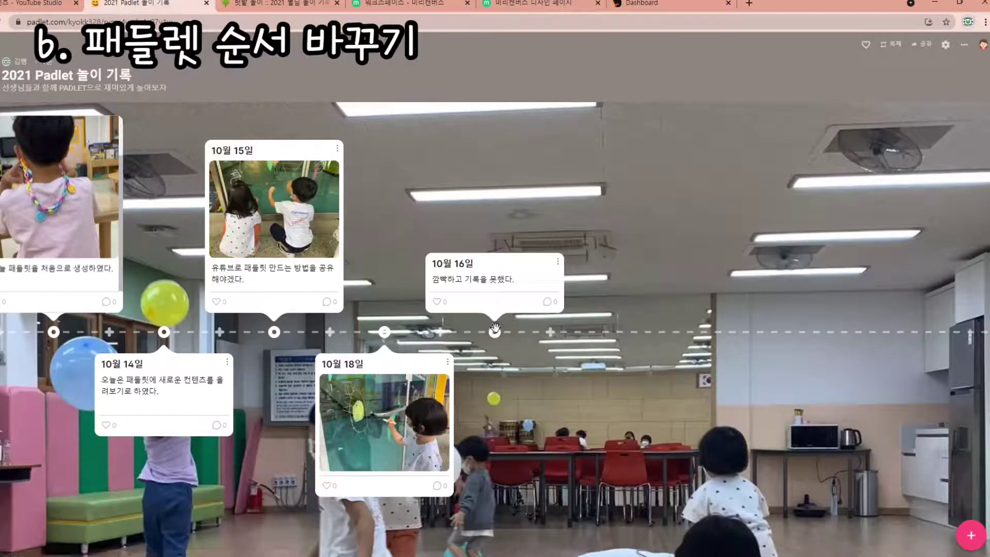
Move the 10월 16일 post ahead of the 10월 18일 post on the timeline
{"action": "left_click_drag", "start_coordinate": [495, 332], "coordinate": [412, 349]}
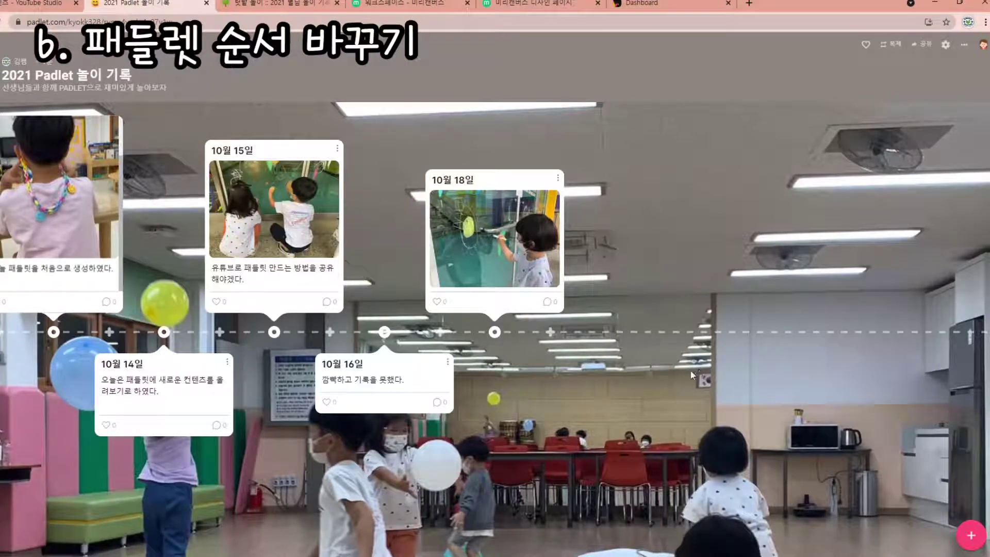
Glance at the sample padlet, return, and start a post after 10월 18일 titled "패들릿 만드는 방법 자료 조사"
{"action": "left_click", "coordinate": [284, 4]}
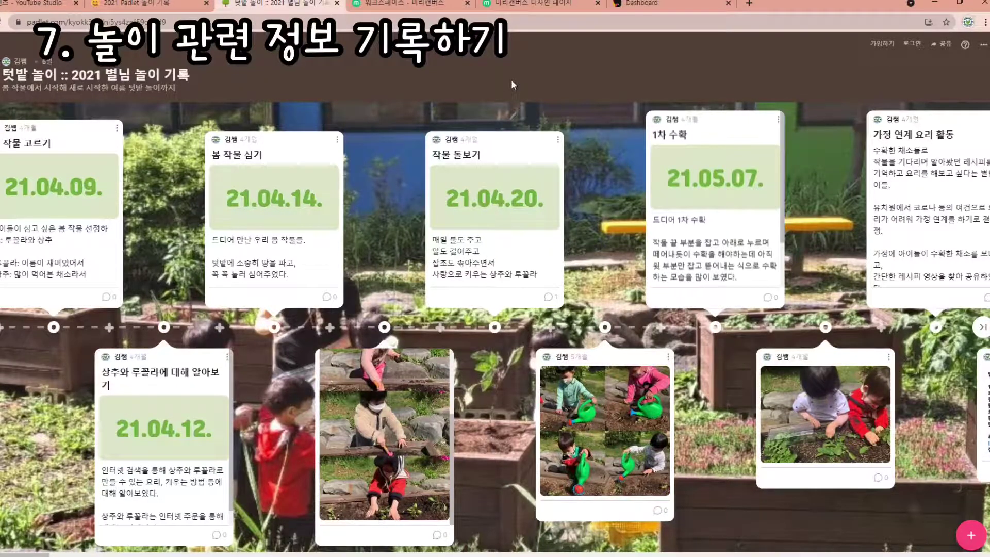
{"action": "left_click", "coordinate": [143, 4]}
{"action": "left_click", "coordinate": [560, 336]}
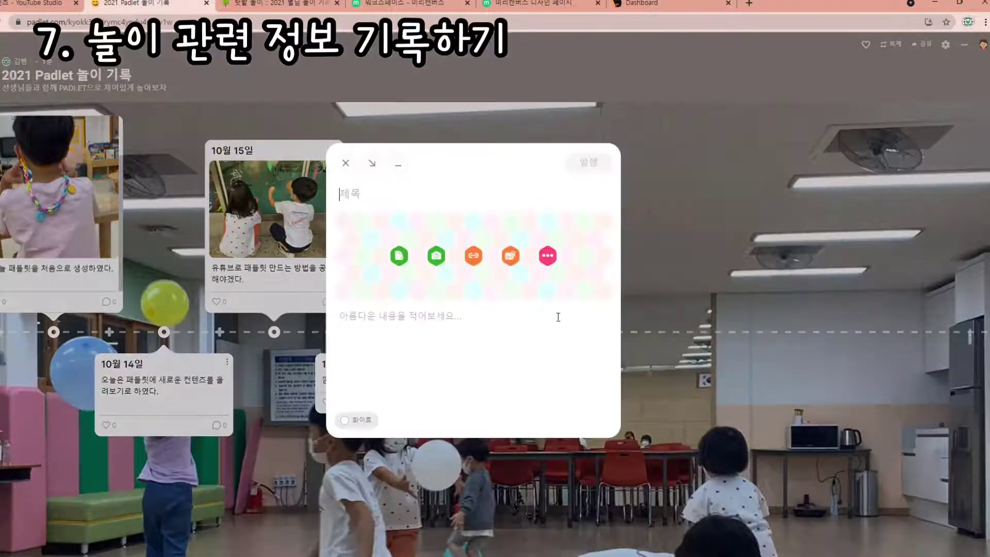
{"action": "type", "text": "ㅍ들릿 만드"}
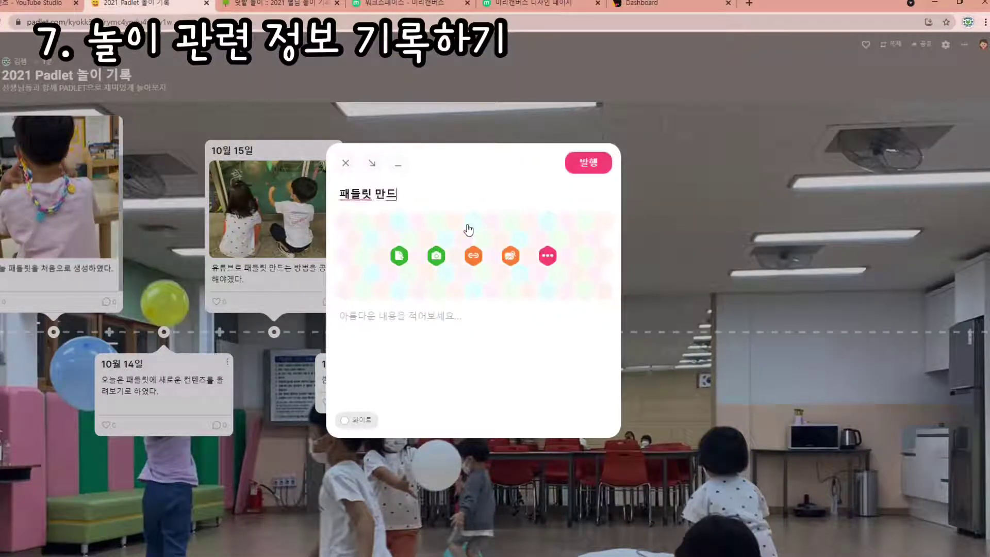
{"action": "type", "text": "는 방법 자료 조사"}
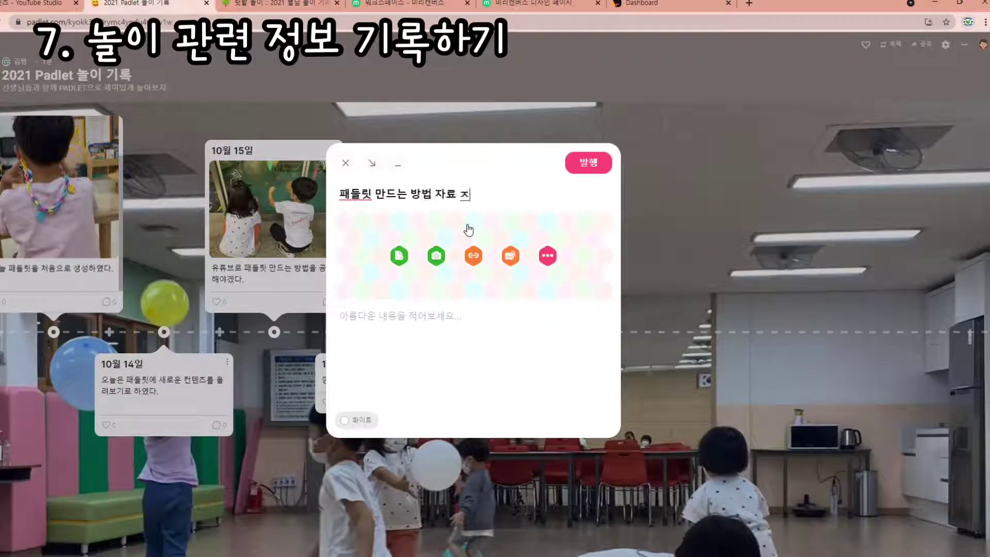
Open YouTube in a new browser tab and search for "패들릿 사용하기"
{"action": "left_click", "coordinate": [747, 4]}
{"action": "left_click", "coordinate": [457, 258]}
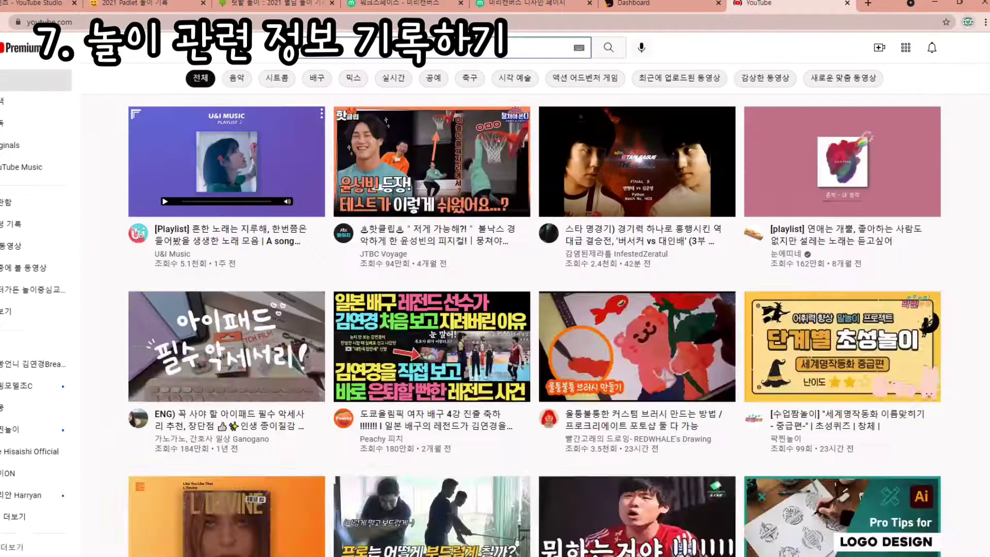
{"action": "left_click", "coordinate": [356, 47]}
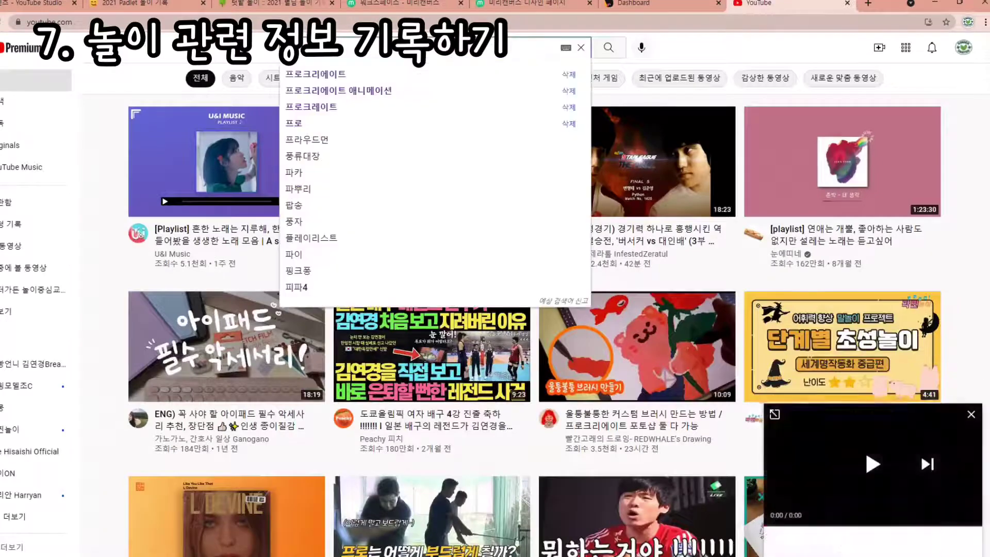
{"action": "type", "text": "패들렛"}
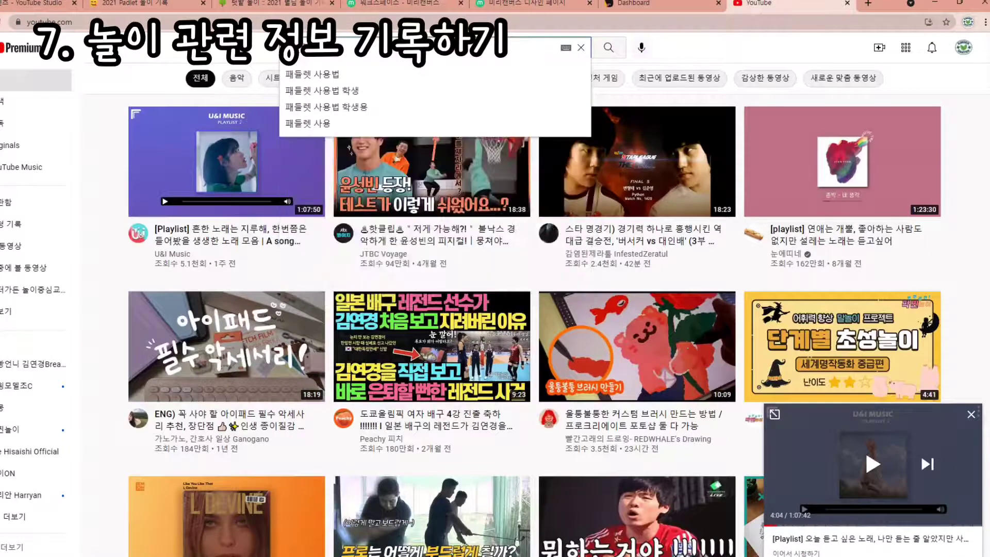
{"action": "key", "text": "Return"}
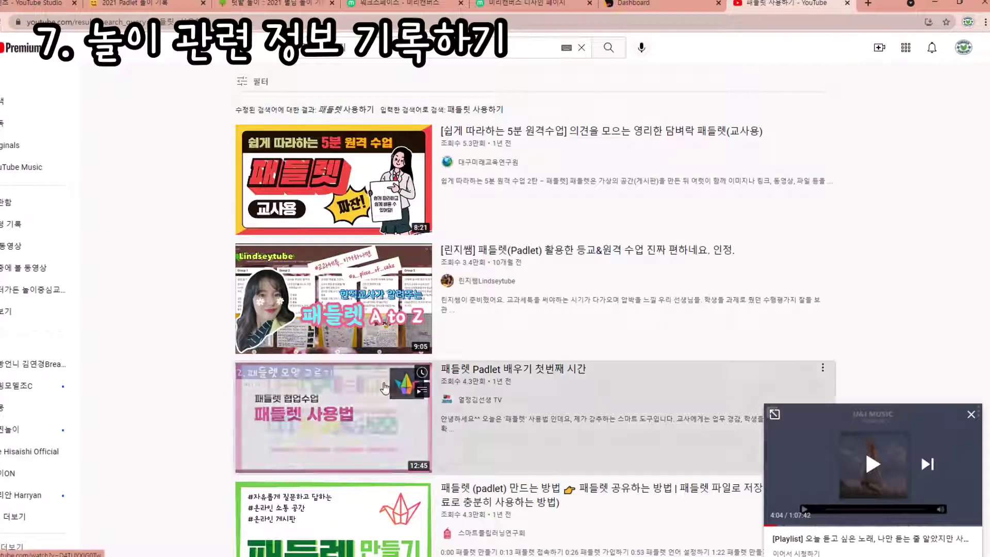
Open the video "패들렛 Padlet 배우기 첫번째 시간" and copy its share link
{"action": "left_click", "coordinate": [388, 381]}
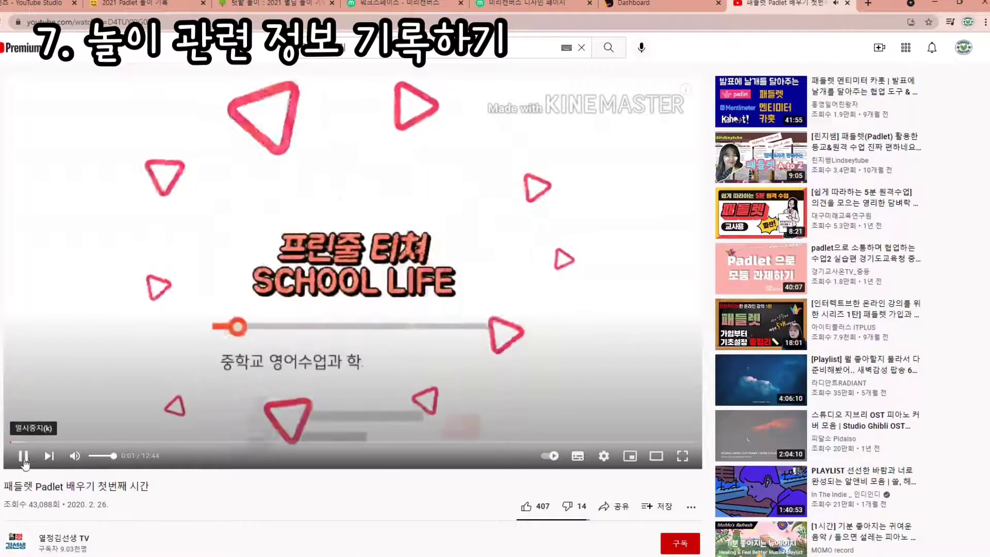
{"action": "left_click", "coordinate": [601, 510]}
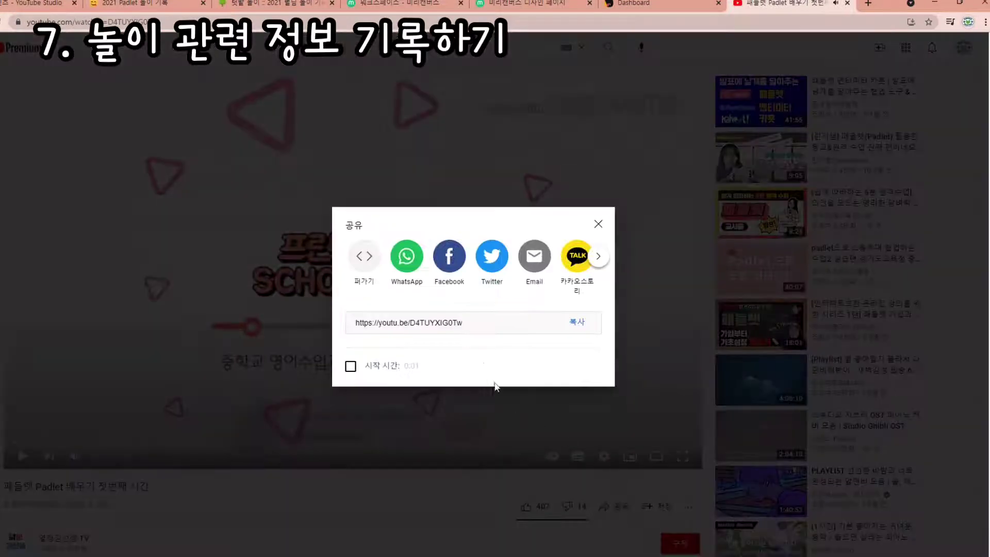
{"action": "left_click", "coordinate": [580, 325]}
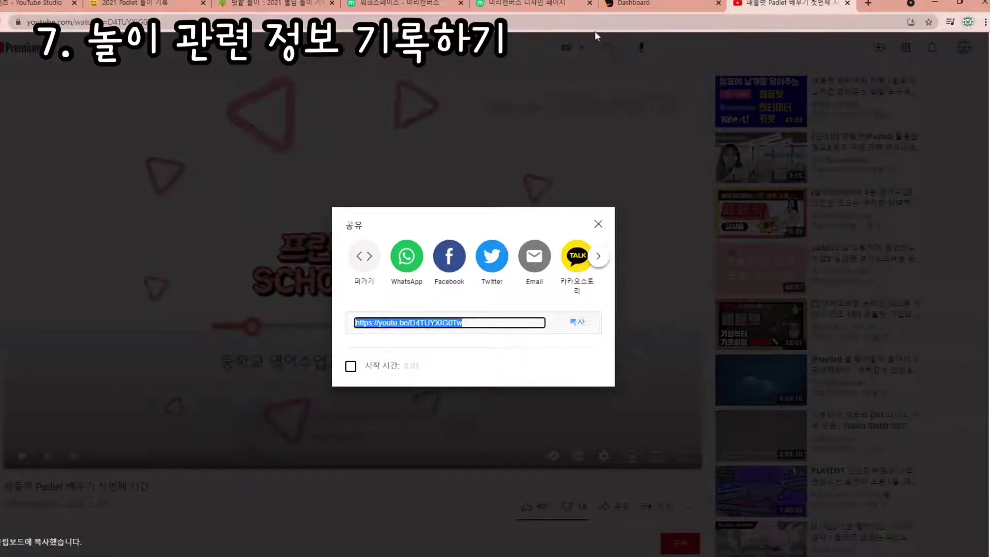
{"action": "left_click", "coordinate": [598, 223]}
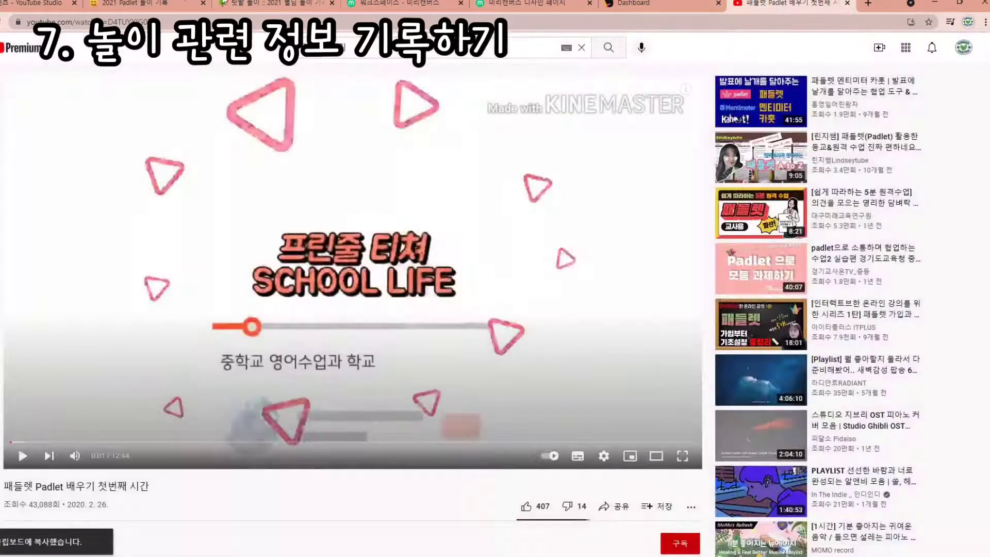
Embed the copied video link in the "패들릿 만드는 방법 자료 조사" post, add the text "열정김선생의 패들렛 사용법", and publish the post
{"action": "left_click", "coordinate": [151, 5]}
{"action": "left_click", "coordinate": [538, 316]}
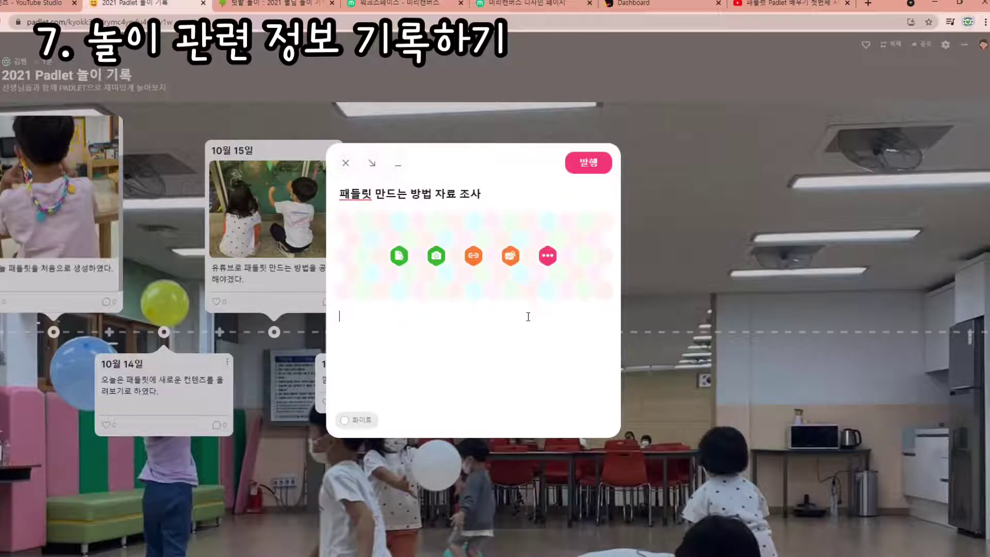
{"action": "key", "text": "ctrl+v"}
{"action": "key", "text": "Return"}
{"action": "type", "text": "열정"}
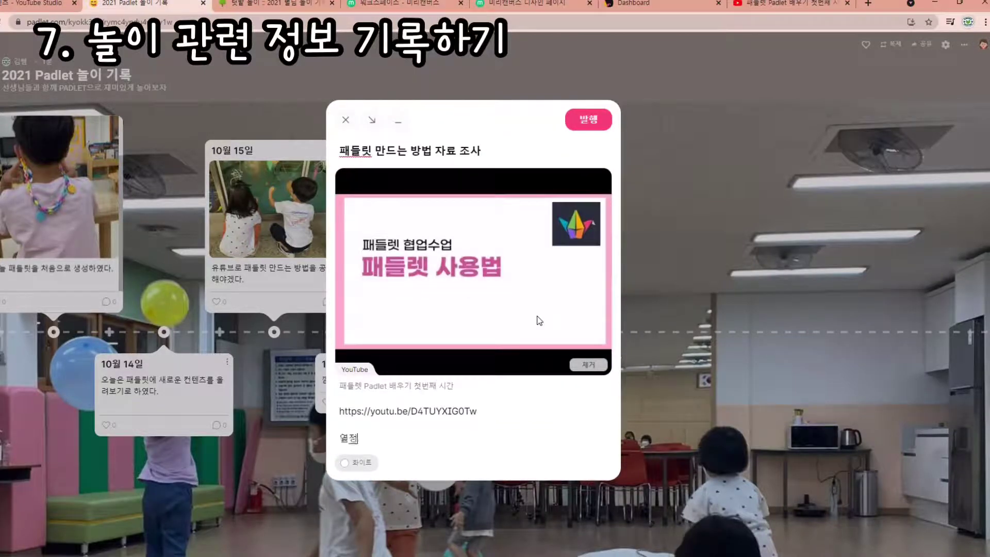
{"action": "type", "text": "김선생의 패들"}
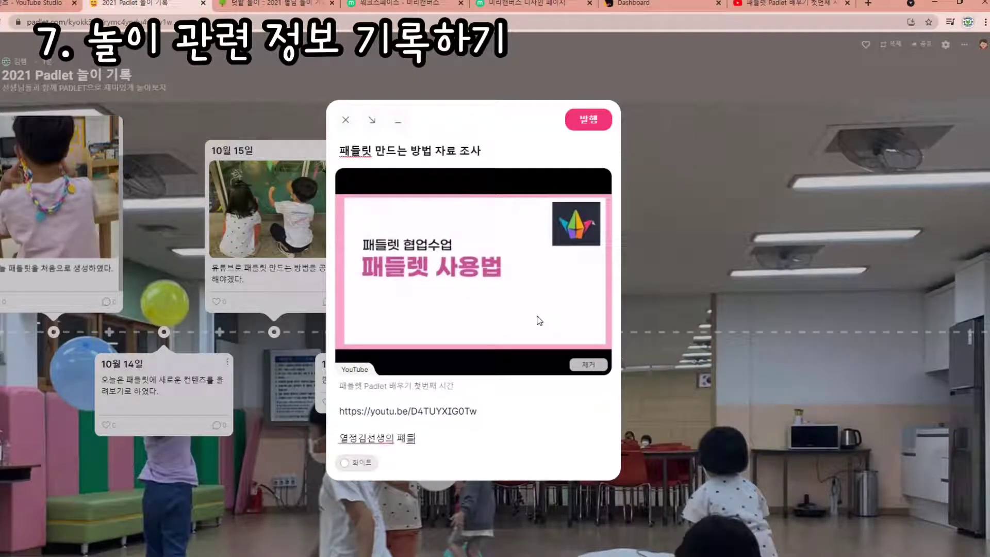
{"action": "type", "text": "렛 사용법"}
{"action": "left_click", "coordinate": [570, 120]}
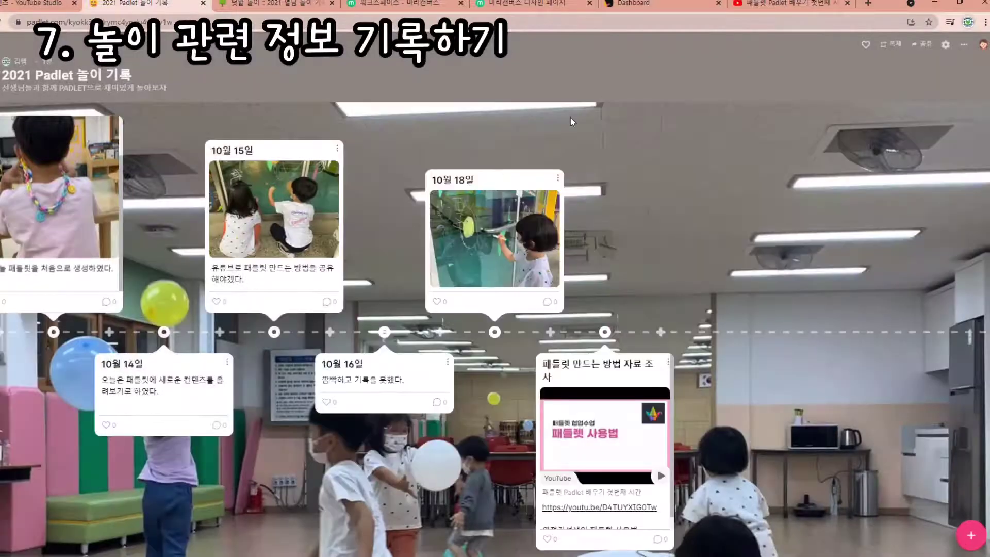
{"action": "scroll", "coordinate": [651, 457], "scroll_direction": "down", "scroll_amount": 1}
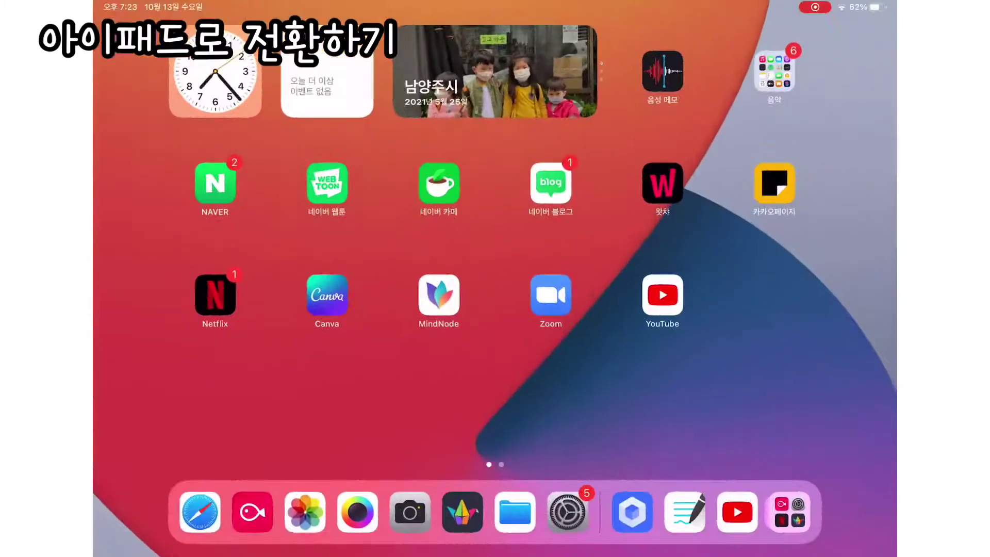
Switch to the Padlet app on the iPad and open "2021 Padlet 놀이 기록" from the created padlets
{"action": "left_click", "coordinate": [463, 512]}
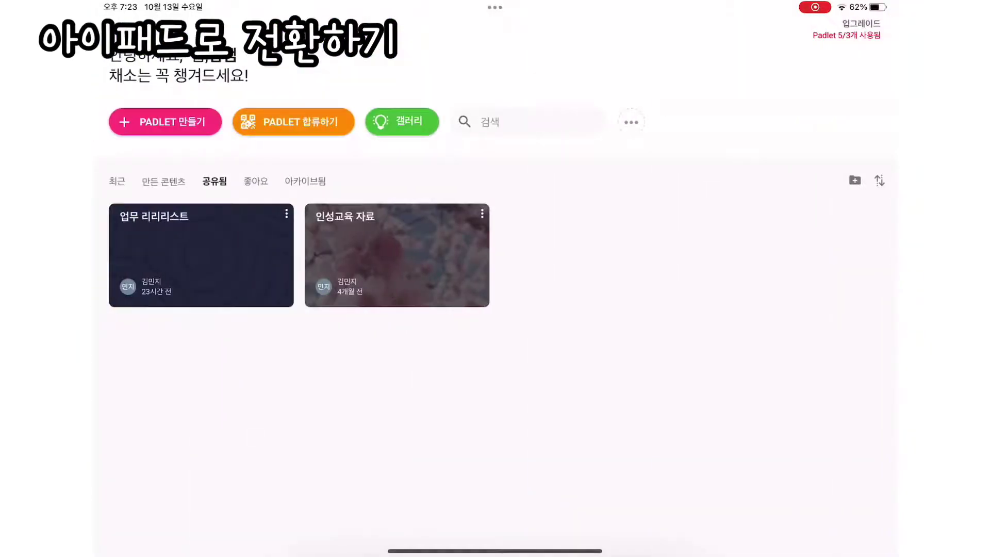
{"action": "left_click", "coordinate": [163, 181]}
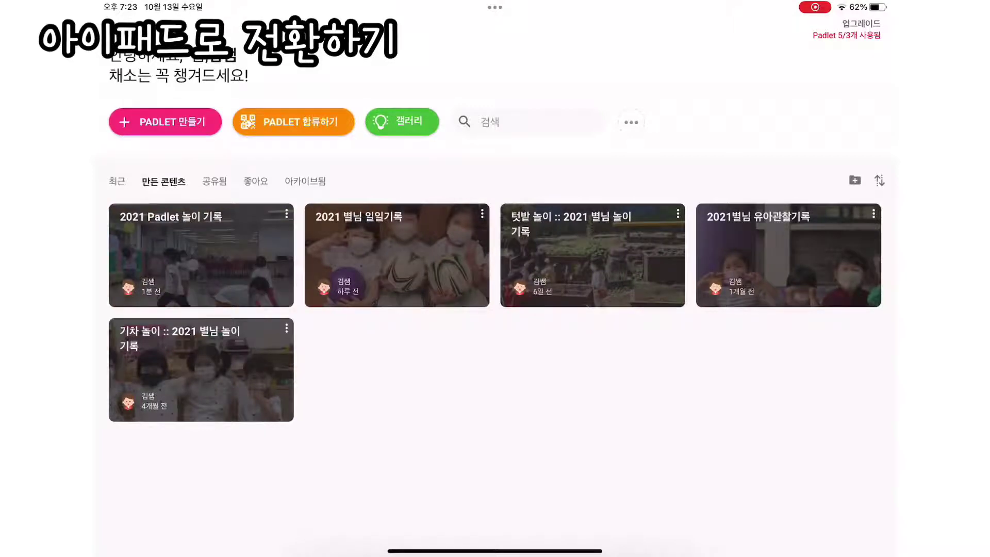
{"action": "left_click", "coordinate": [201, 255]}
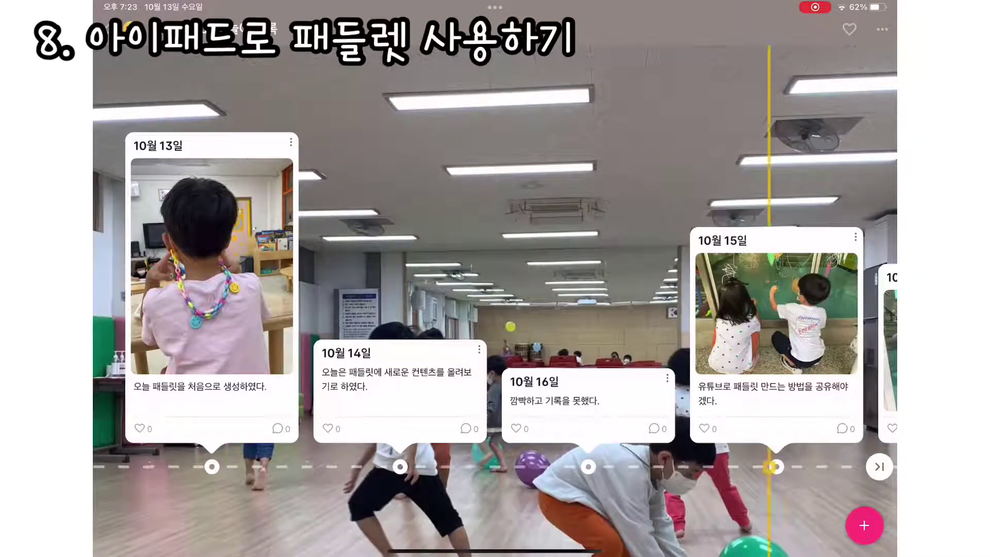
Move the 10월 15일 post ahead of the 10월 16일 post and browse the timeline from end to end
{"action": "scroll", "coordinate": [495, 288], "scroll_direction": "right", "scroll_amount": 1}
{"action": "left_click_drag", "start_coordinate": [755, 310], "coordinate": [544, 310]}
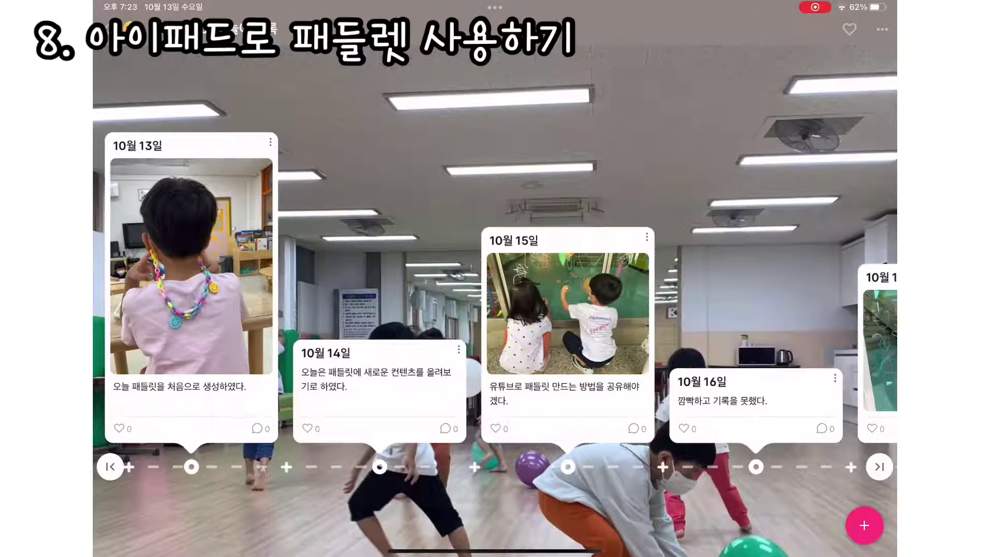
{"action": "scroll", "coordinate": [495, 289], "scroll_direction": "right", "scroll_amount": 10}
{"action": "scroll", "coordinate": [495, 288], "scroll_direction": "left", "scroll_amount": 15}
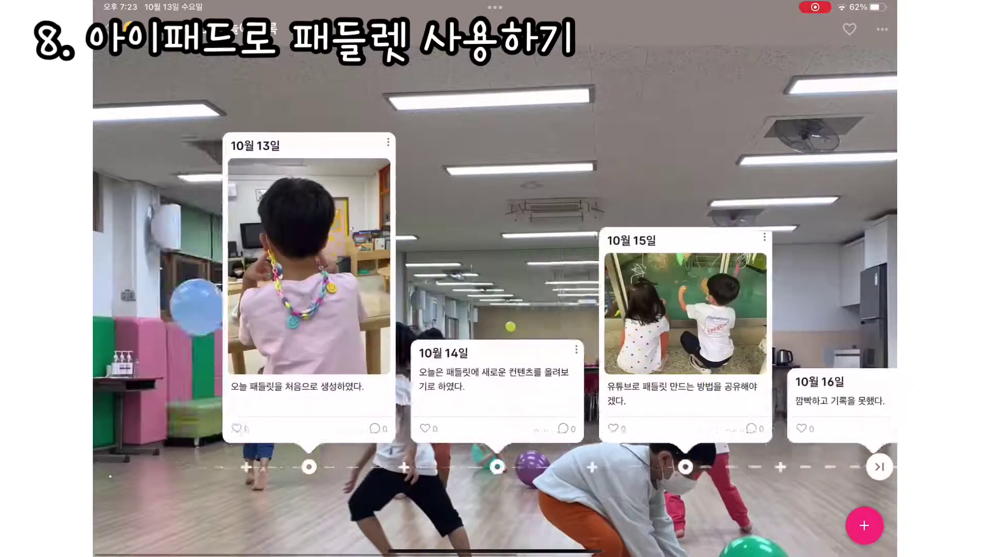
{"action": "scroll", "coordinate": [495, 288], "scroll_direction": "right", "scroll_amount": 3}
{"action": "scroll", "coordinate": [495, 335], "scroll_direction": "right", "scroll_amount": 6}
{"action": "scroll", "coordinate": [495, 335], "scroll_direction": "left", "scroll_amount": 9}
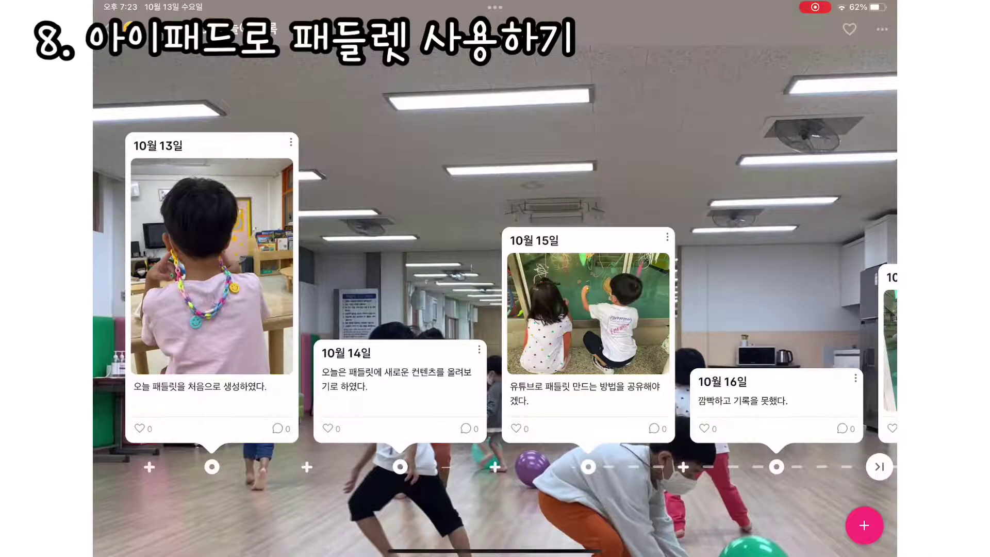
{"action": "scroll", "coordinate": [495, 335], "scroll_direction": "right", "scroll_amount": 6}
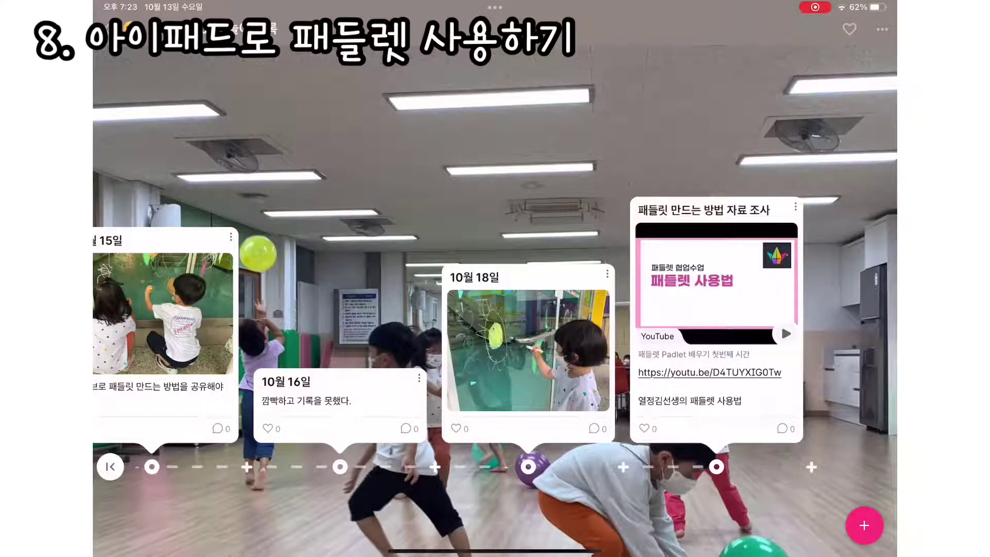
{"action": "scroll", "coordinate": [495, 335], "scroll_direction": "left", "scroll_amount": 10}
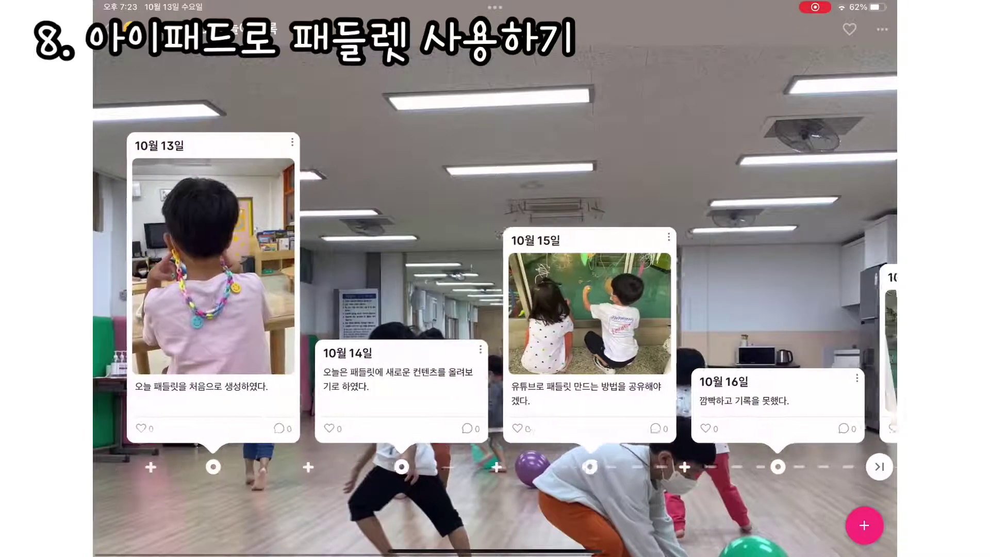
Add the KIMDER GARTEN logo image from the photo library to the 10월 16일 post and save the update
{"action": "scroll", "coordinate": [495, 335], "scroll_direction": "right", "scroll_amount": 10}
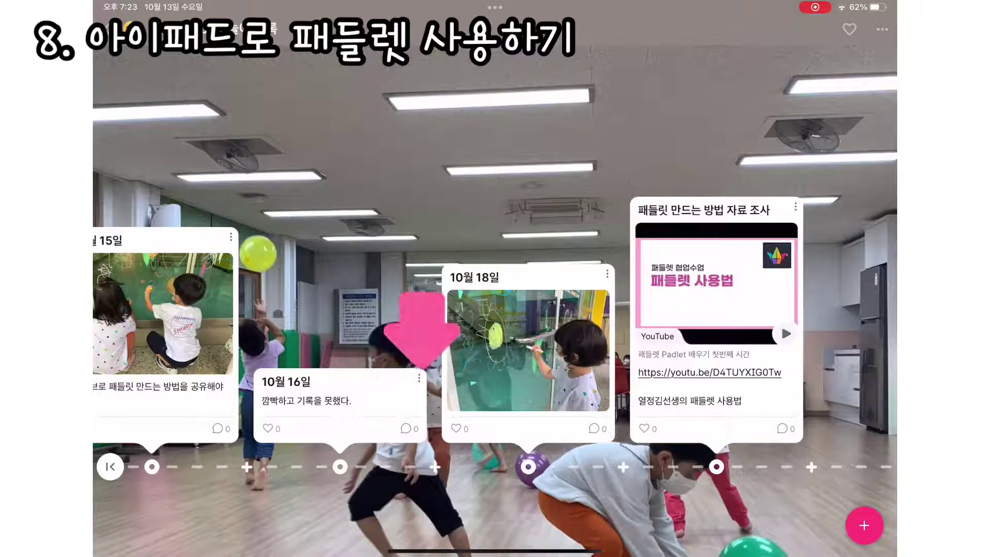
{"action": "left_click", "coordinate": [419, 378]}
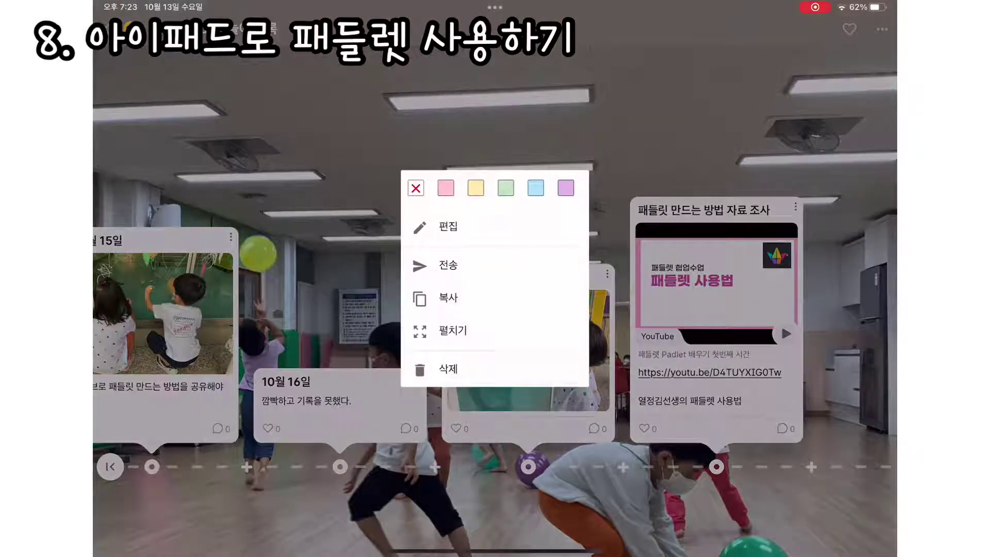
{"action": "left_click", "coordinate": [448, 227]}
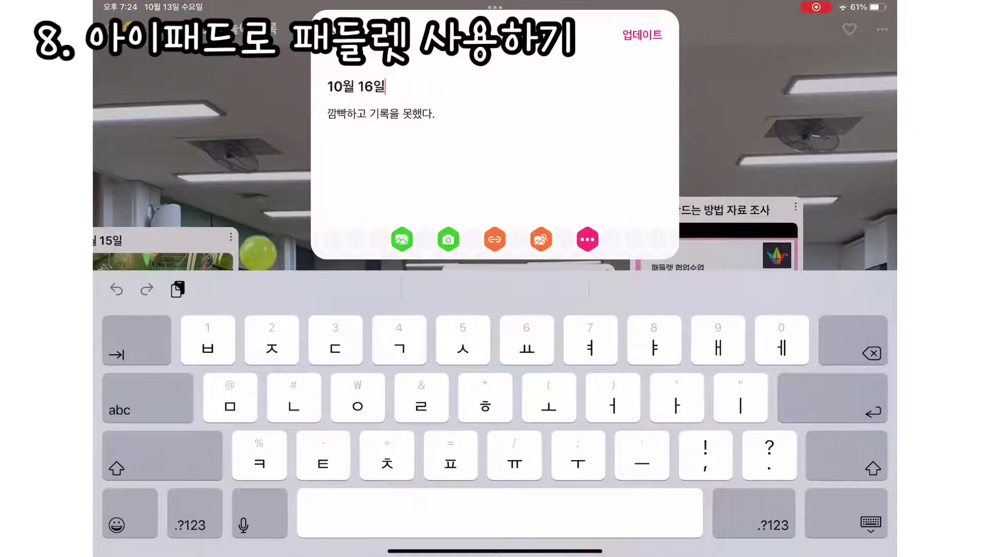
{"action": "left_click", "coordinate": [401, 239]}
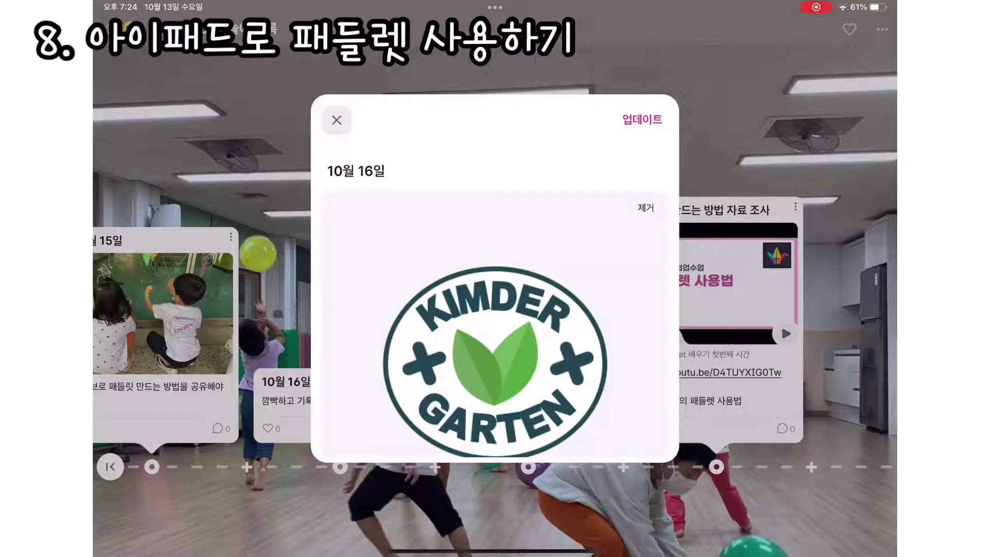
{"action": "left_click", "coordinate": [642, 119]}
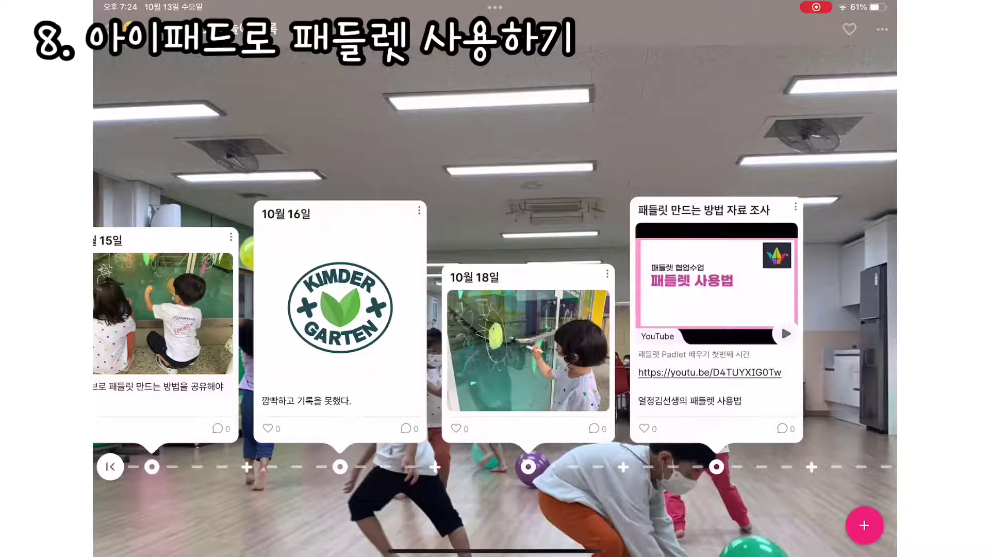
Publish a new post titled "10.19" with the text "아이패드로 해보기" and the "미리캔버스 추천 이유!" picture from the photo library
{"action": "left_click", "coordinate": [865, 526]}
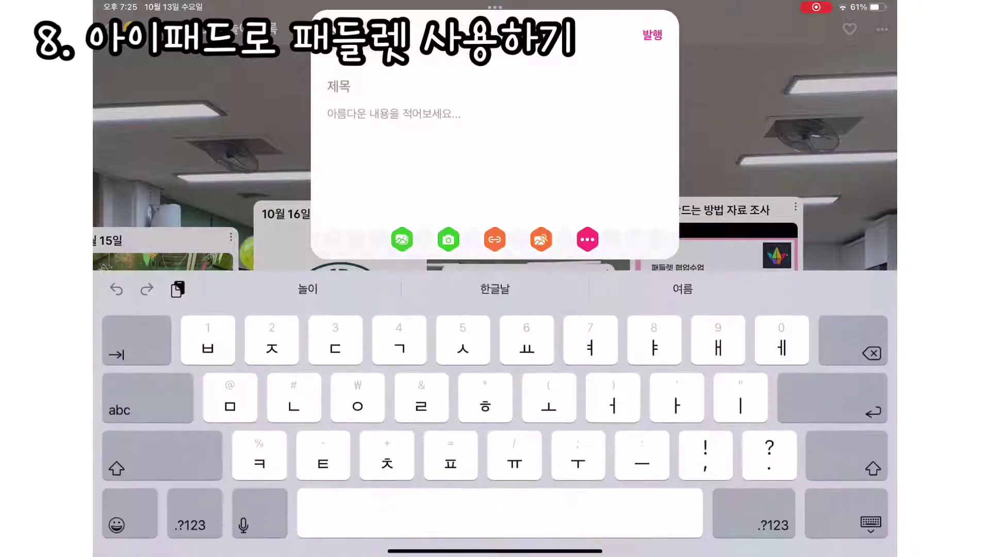
{"action": "type", "text": "1"}
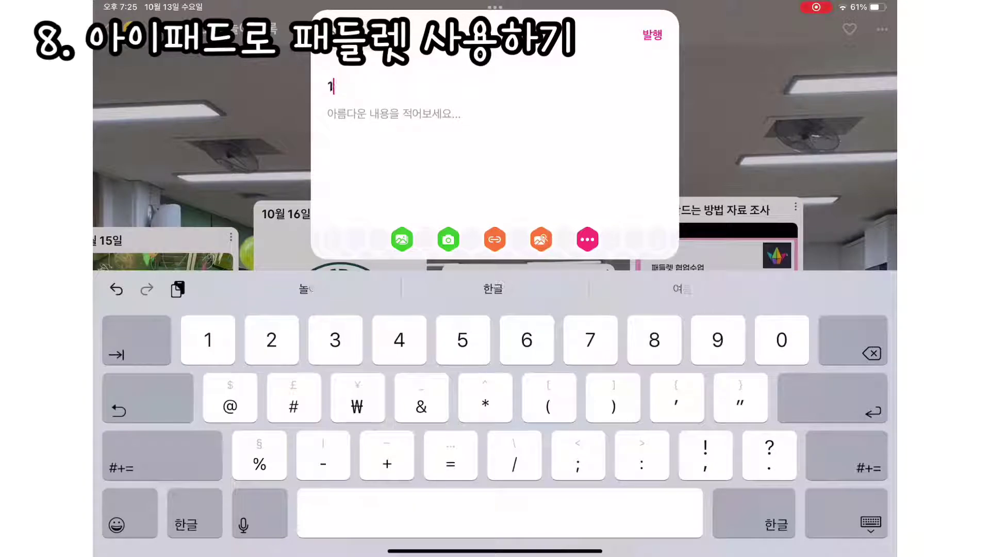
{"action": "type", "text": "0.19"}
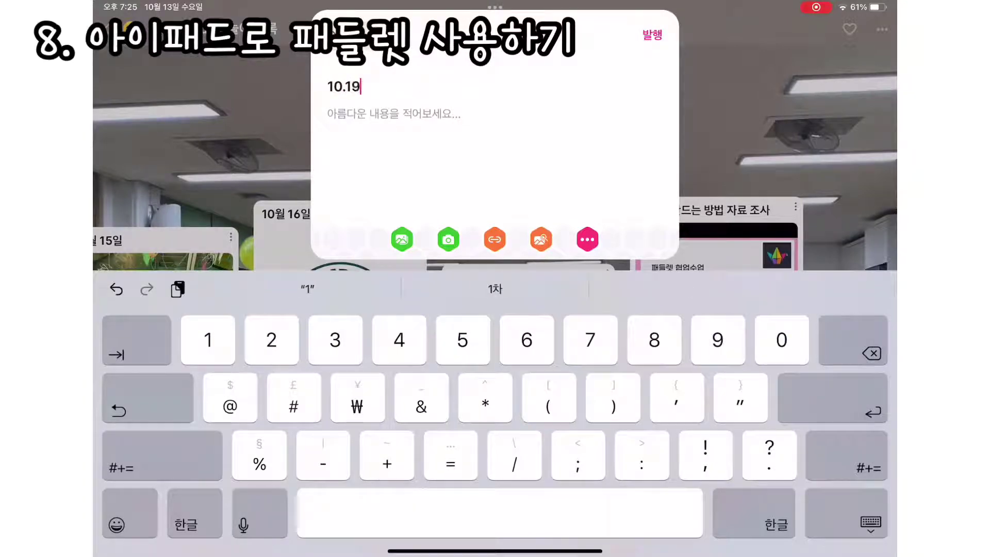
{"action": "left_click", "coordinate": [361, 114]}
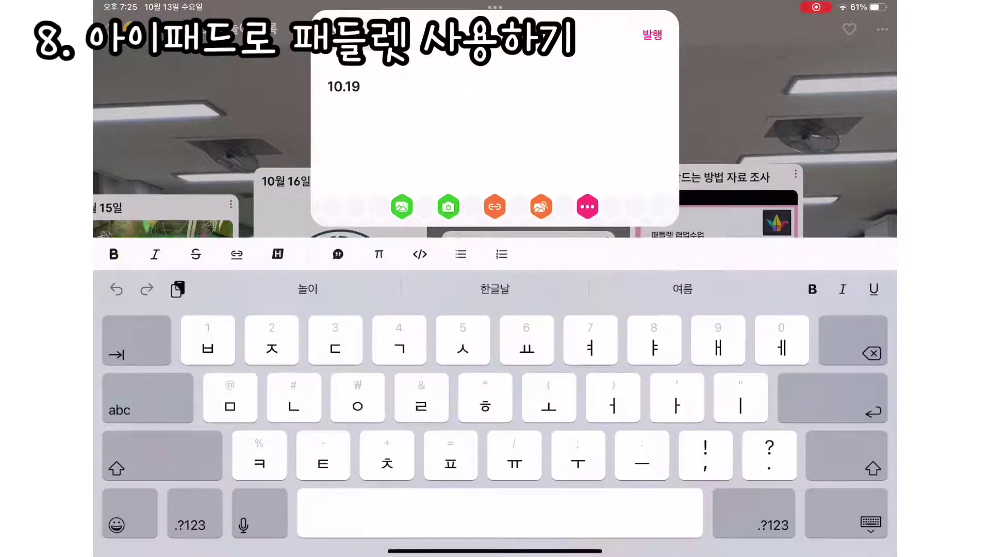
{"action": "type", "text": "아이패들ㅗ 해기"}
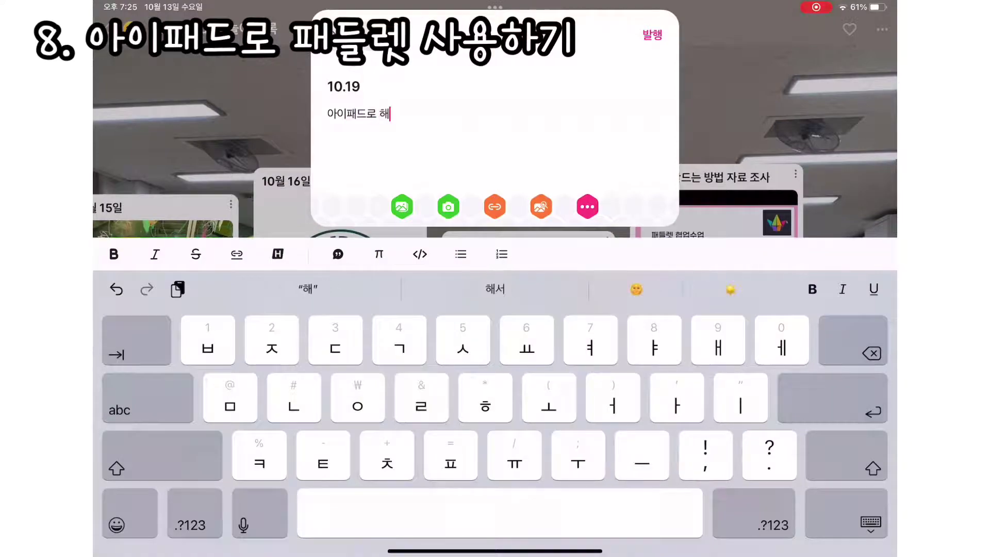
{"action": "key", "text": "BackSpace"}
{"action": "type", "text": "보기"}
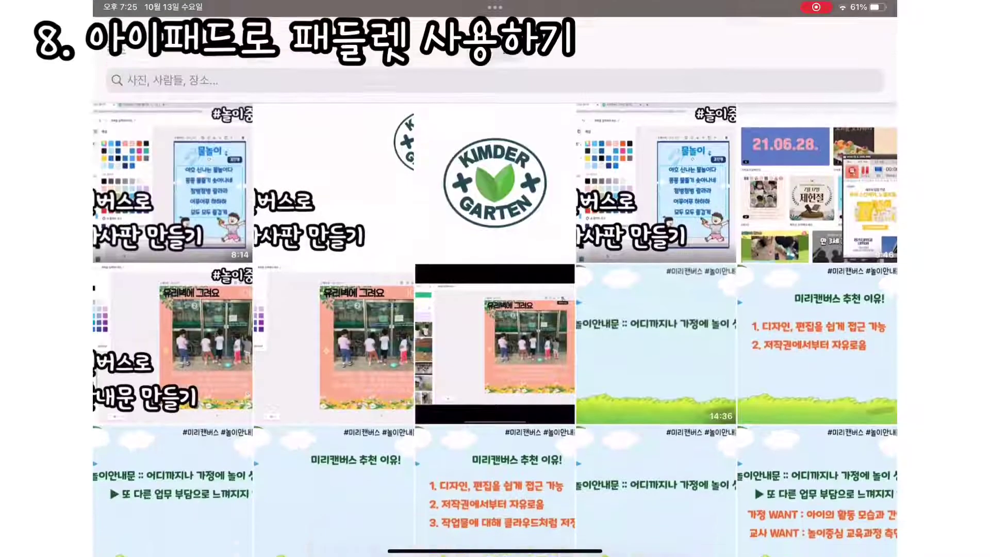
{"action": "scroll", "coordinate": [495, 310], "scroll_direction": "down", "scroll_amount": 1}
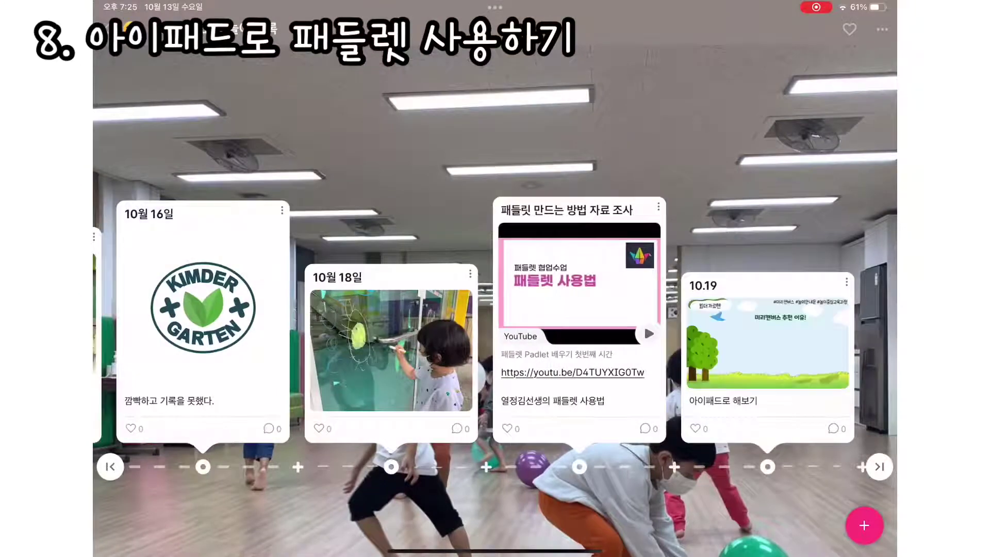
View both ends of the timeline and browse the posts of the padlet "텃밭 놀이 :: 2021 별님 놀이 기록"
{"action": "left_click", "coordinate": [110, 466]}
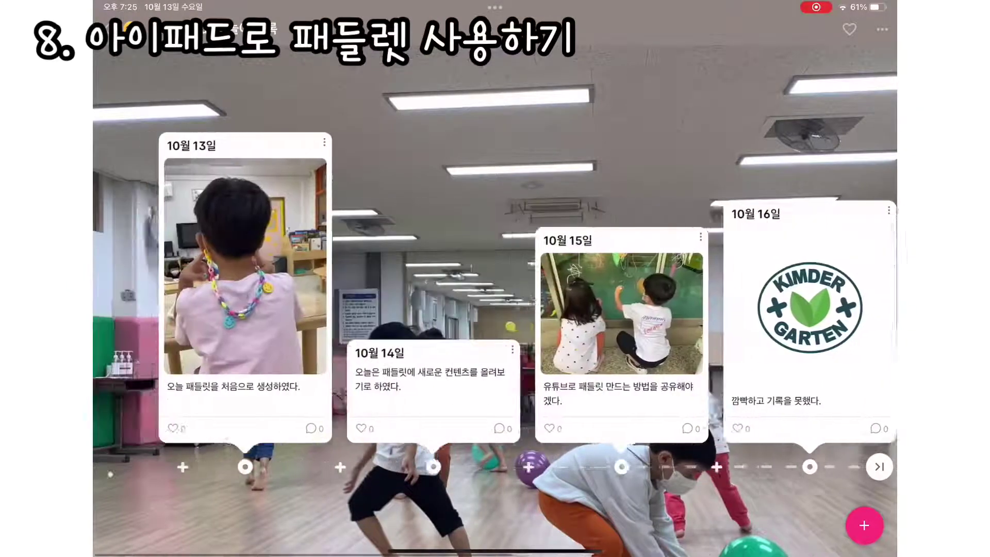
{"action": "left_click", "coordinate": [879, 466]}
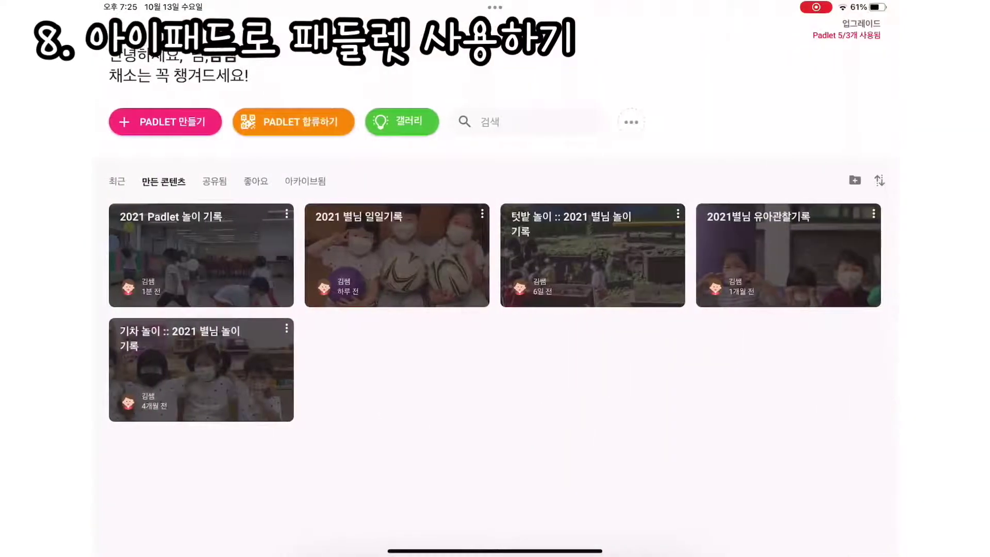
{"action": "left_click", "coordinate": [592, 255]}
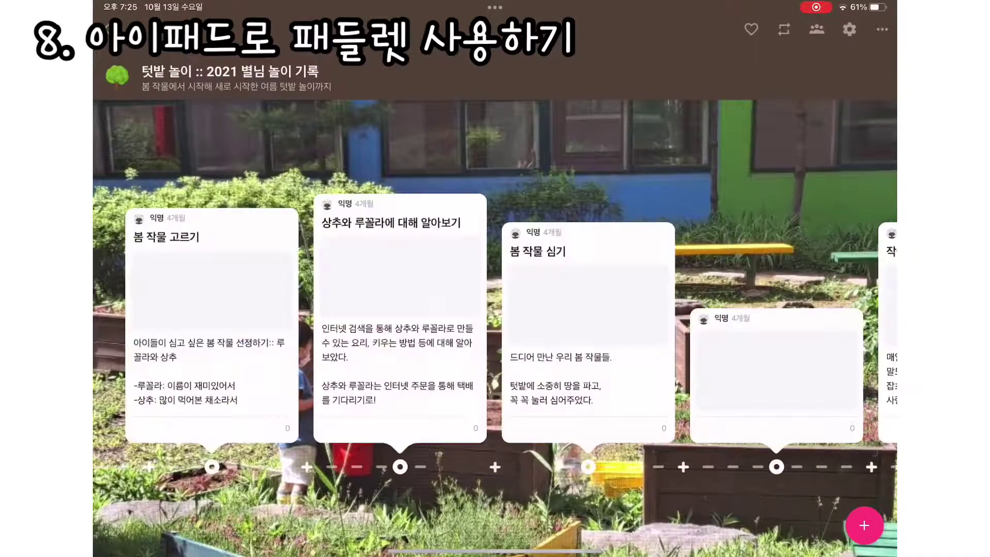
{"action": "scroll", "coordinate": [495, 320], "scroll_direction": "right", "scroll_amount": 10}
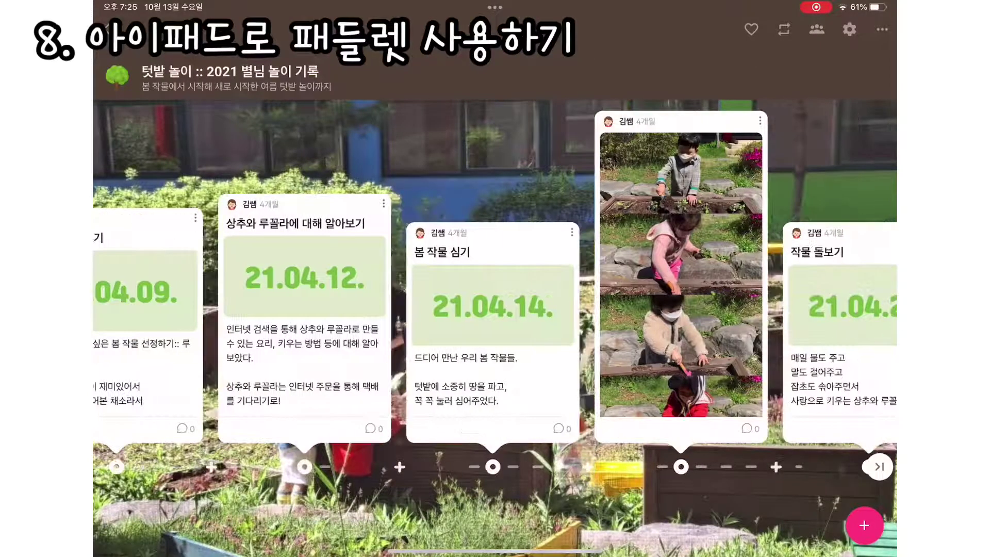
{"action": "scroll", "coordinate": [495, 319], "scroll_direction": "right", "scroll_amount": 10}
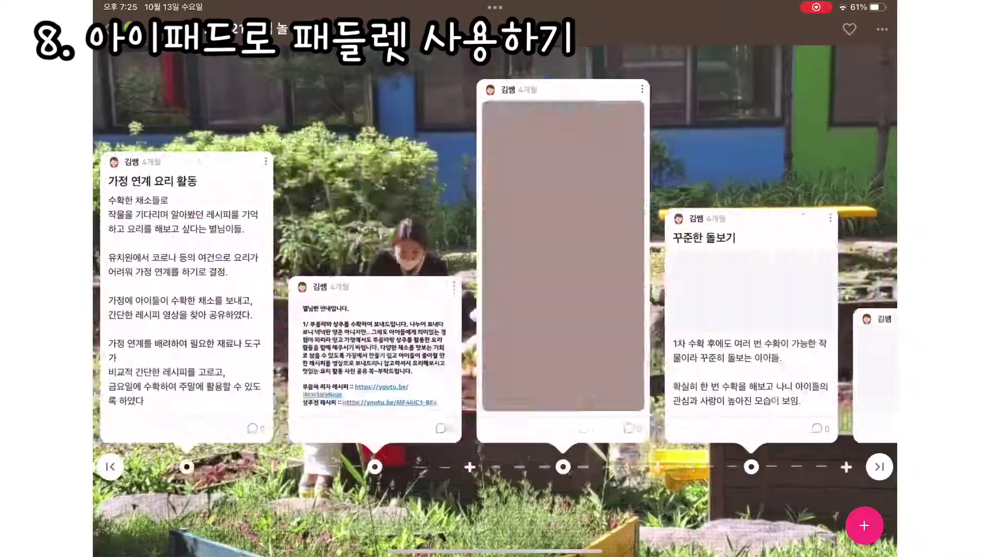
{"action": "scroll", "coordinate": [495, 320], "scroll_direction": "right", "scroll_amount": 10}
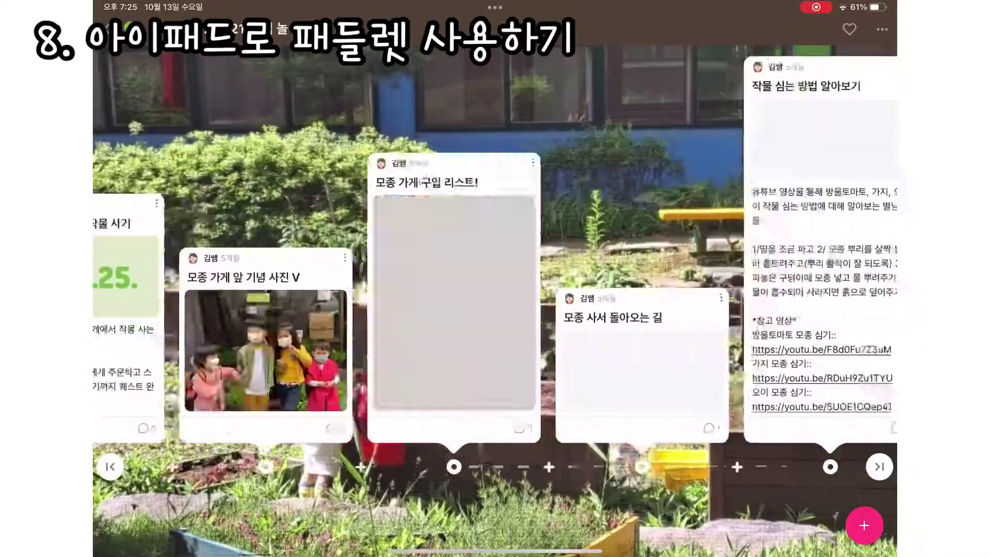
Examine the garden play timeline's posts in date order, from the 모종 가게 entries through the cucumber harvest and cooking records to the 21.09.24 배추 벌레 entries
{"action": "scroll", "coordinate": [495, 320], "scroll_direction": "right", "scroll_amount": 10}
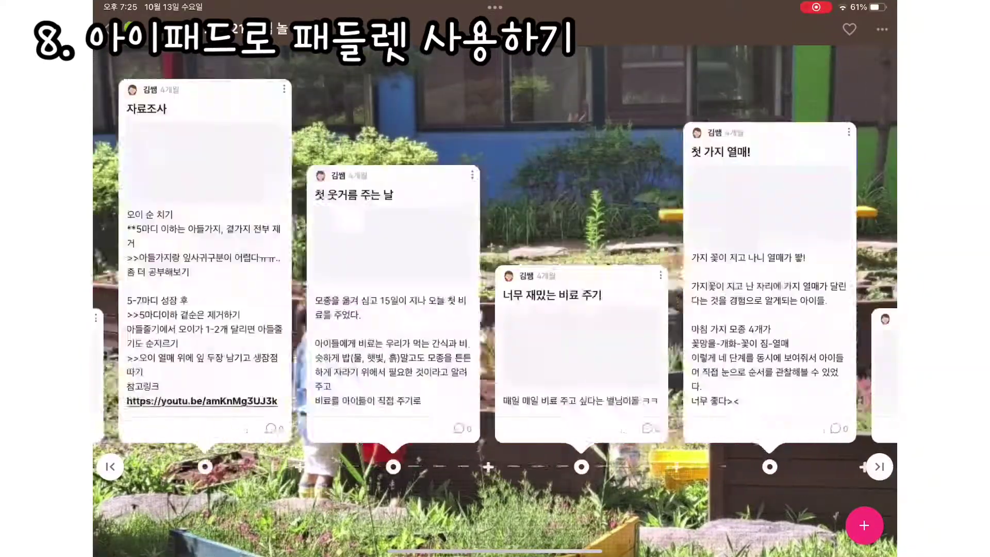
{"action": "scroll", "coordinate": [494, 320], "scroll_direction": "right", "scroll_amount": 8}
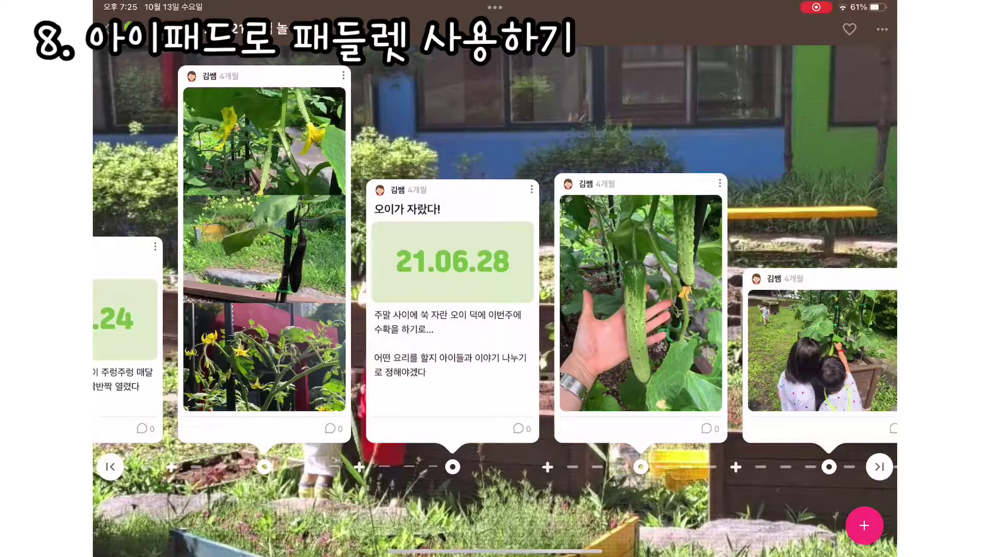
{"action": "scroll", "coordinate": [495, 320], "scroll_direction": "right", "scroll_amount": 5}
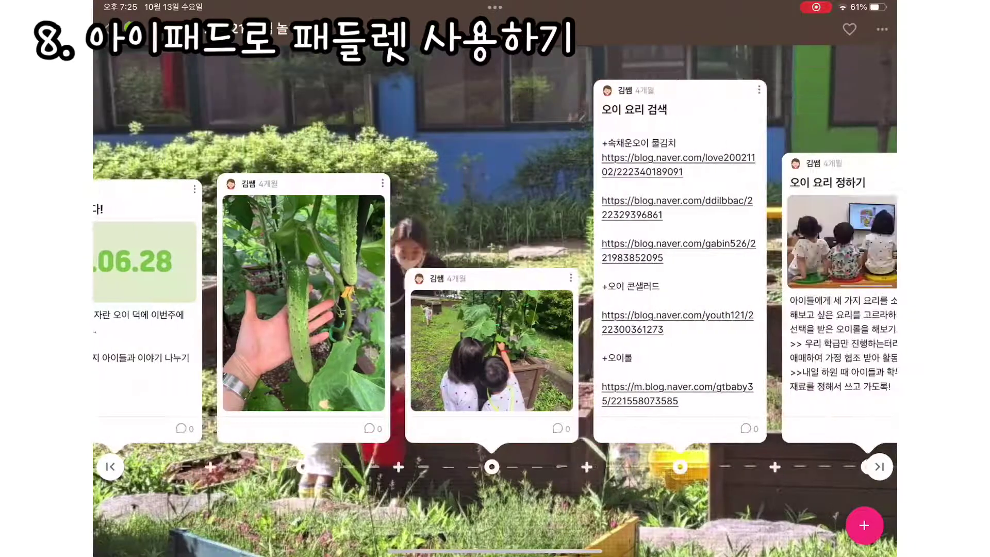
{"action": "scroll", "coordinate": [495, 320], "scroll_direction": "right", "scroll_amount": 7}
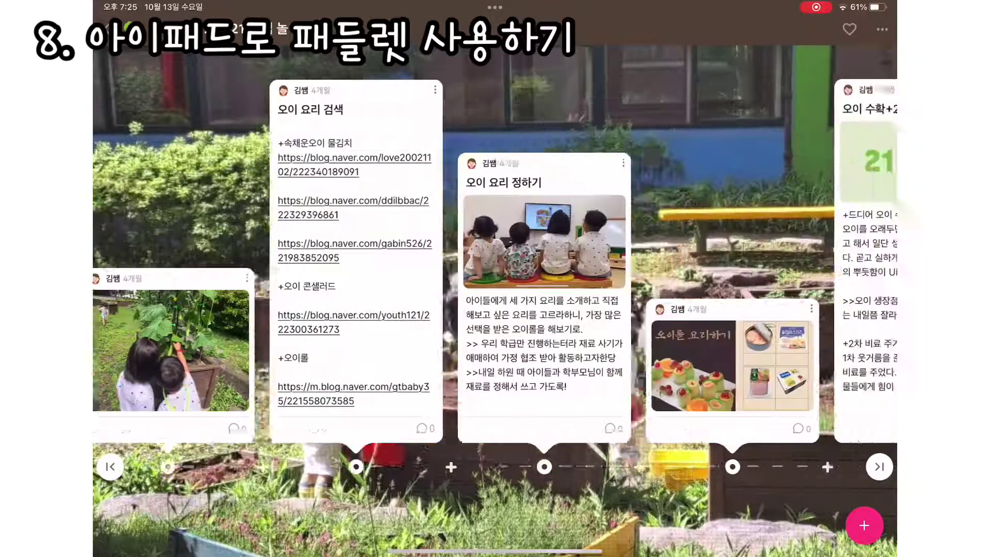
{"action": "scroll", "coordinate": [495, 320], "scroll_direction": "right", "scroll_amount": 5}
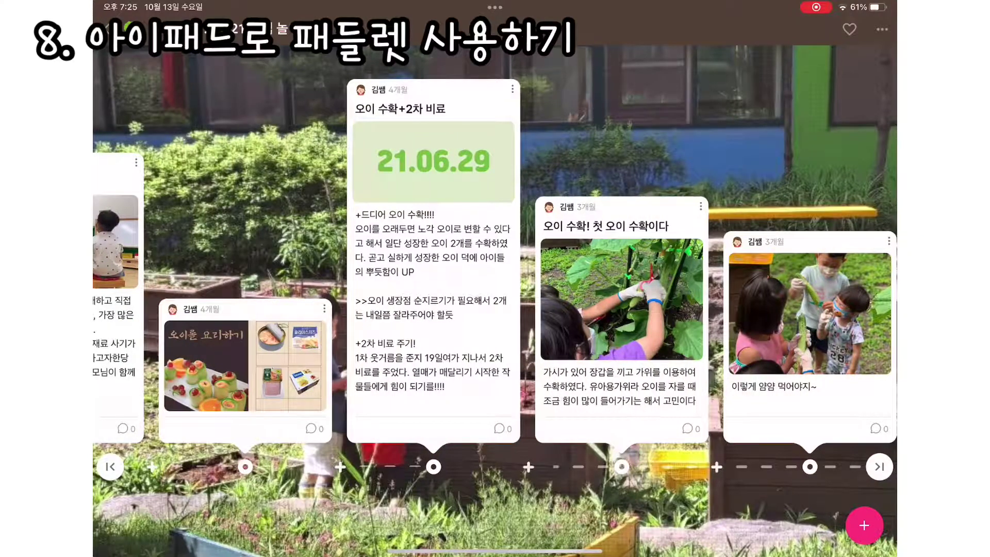
{"action": "scroll", "coordinate": [495, 320], "scroll_direction": "left", "scroll_amount": 3}
{"action": "scroll", "coordinate": [495, 320], "scroll_direction": "right", "scroll_amount": 3}
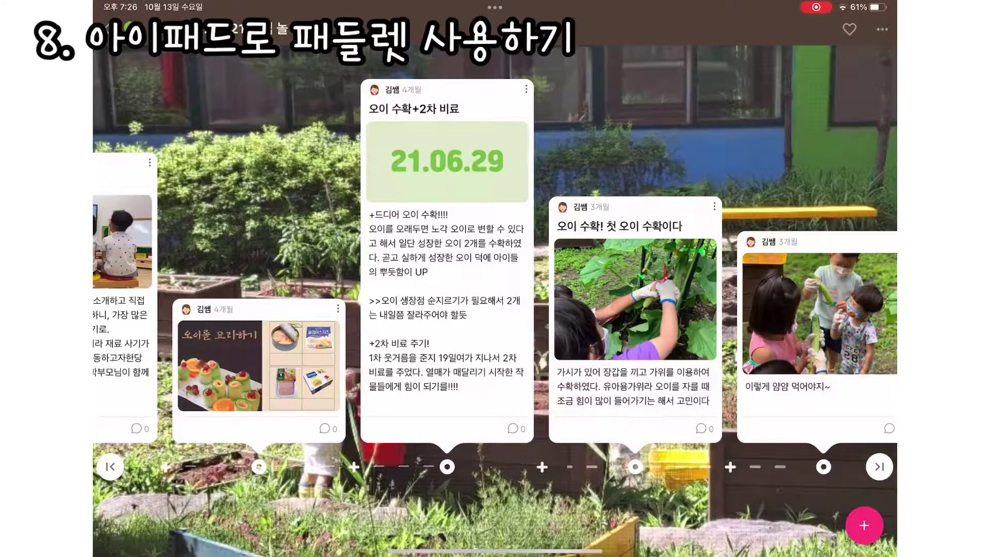
{"action": "scroll", "coordinate": [495, 319], "scroll_direction": "right", "scroll_amount": 15}
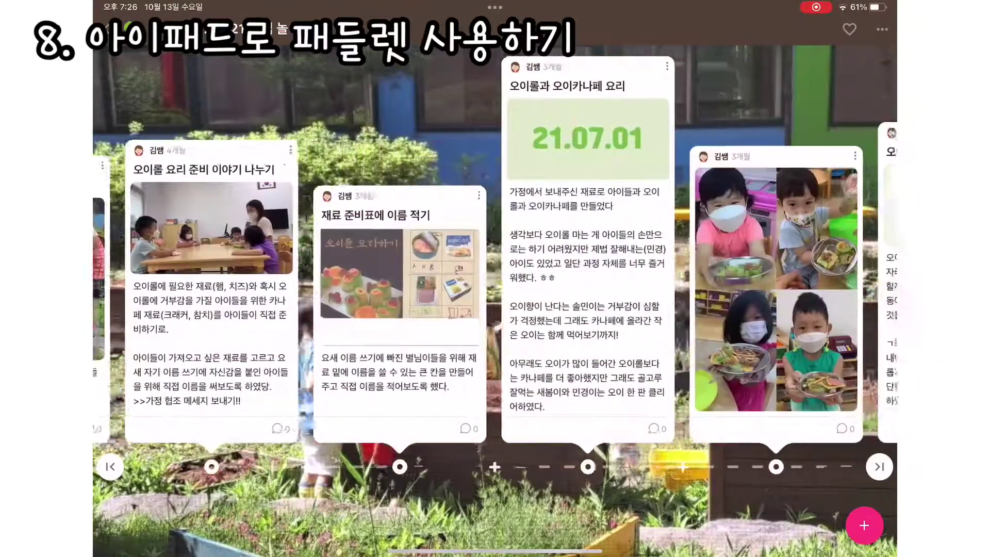
{"action": "scroll", "coordinate": [495, 320], "scroll_direction": "right", "scroll_amount": 10}
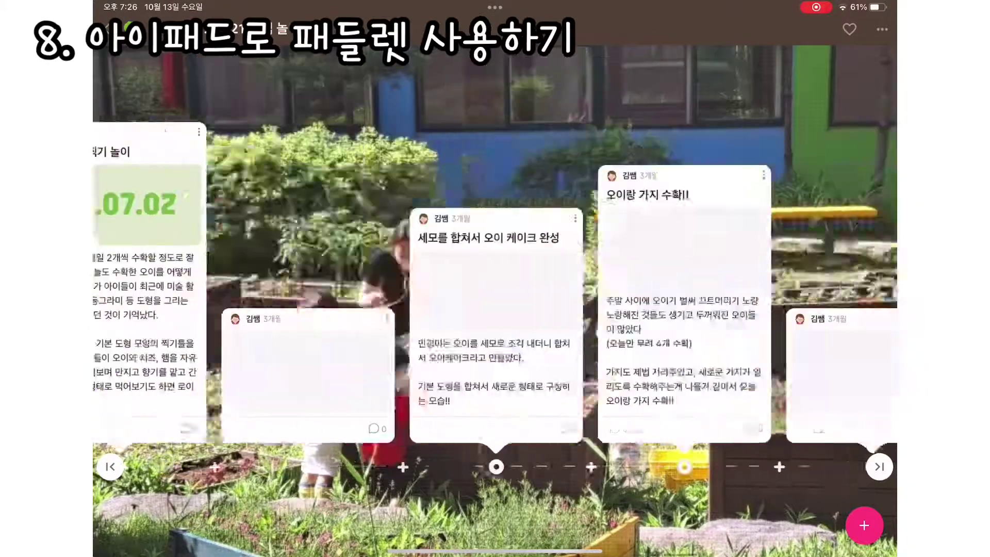
{"action": "scroll", "coordinate": [495, 319], "scroll_direction": "right", "scroll_amount": 10}
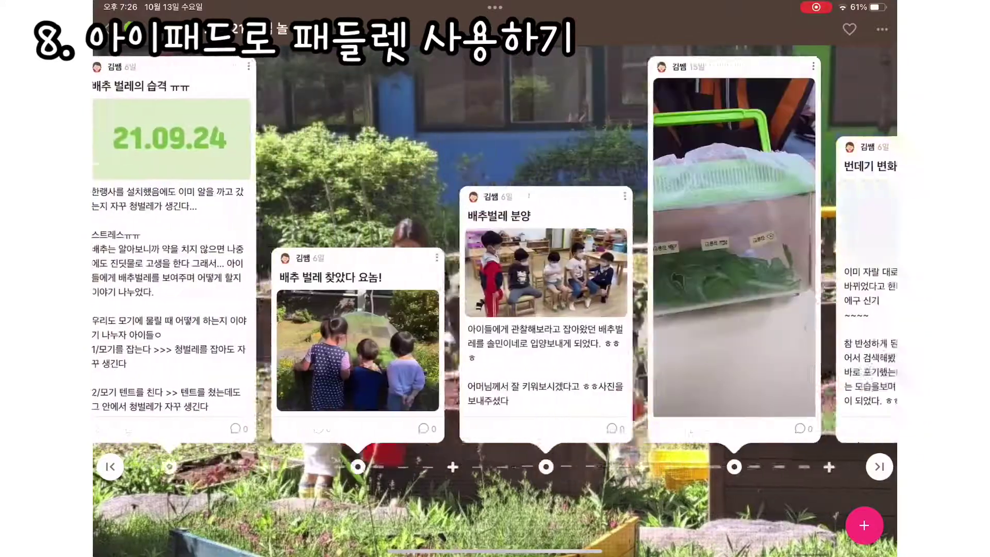